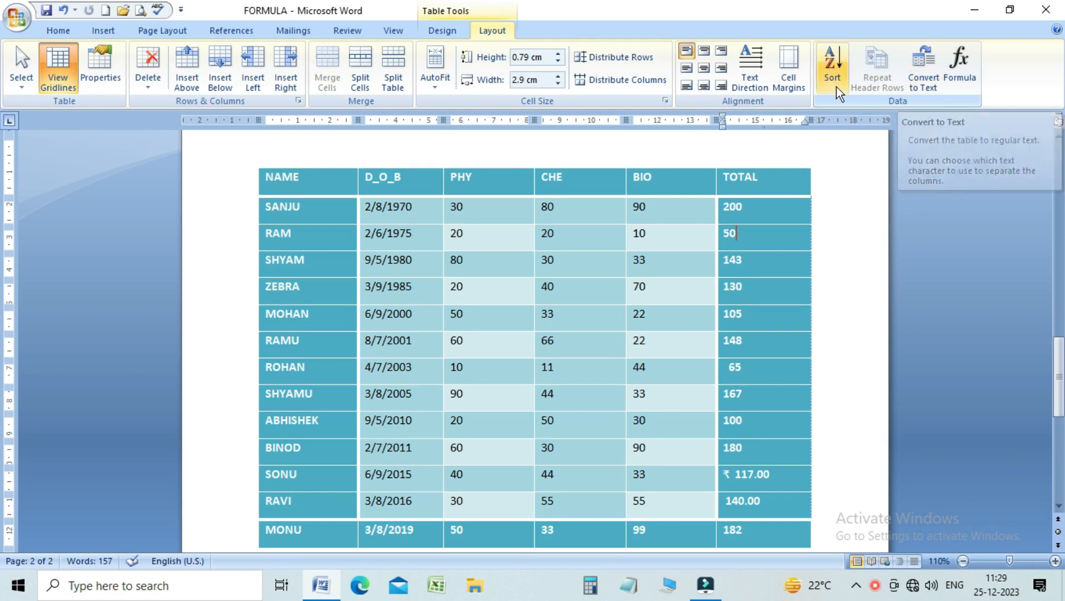
{"action": "left_click", "coordinate": [466, 249]}
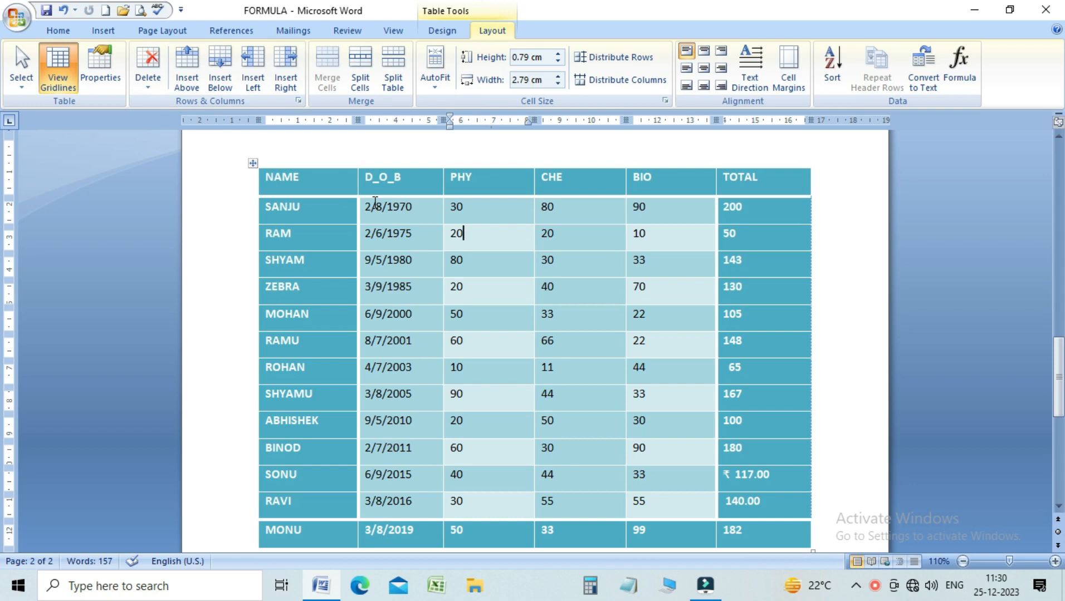
{"action": "left_click", "coordinate": [475, 185]}
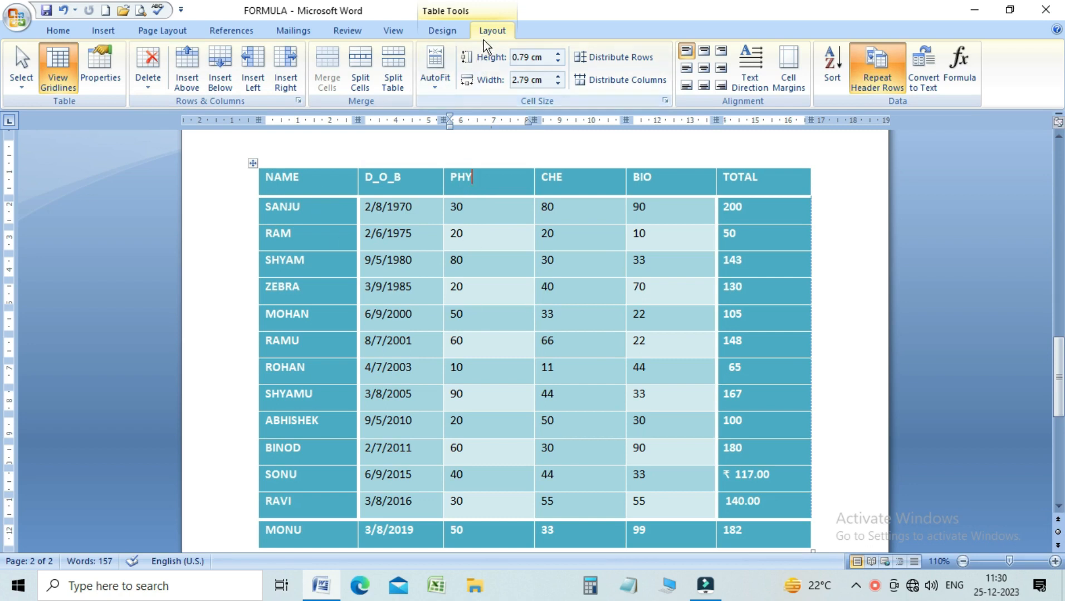
{"action": "left_click", "coordinate": [373, 153]}
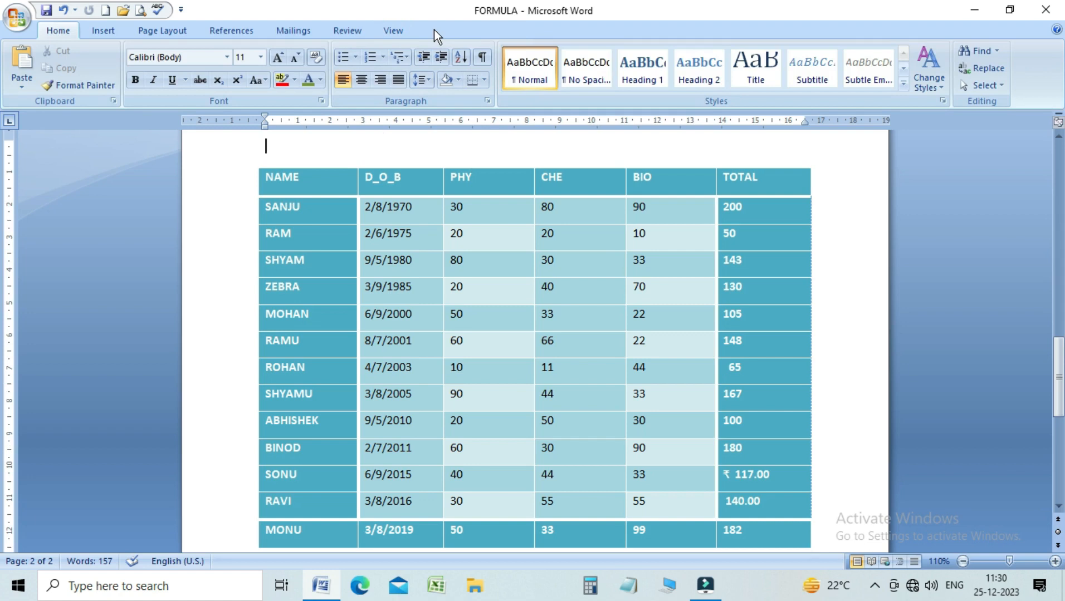
{"action": "left_click", "coordinate": [325, 184]}
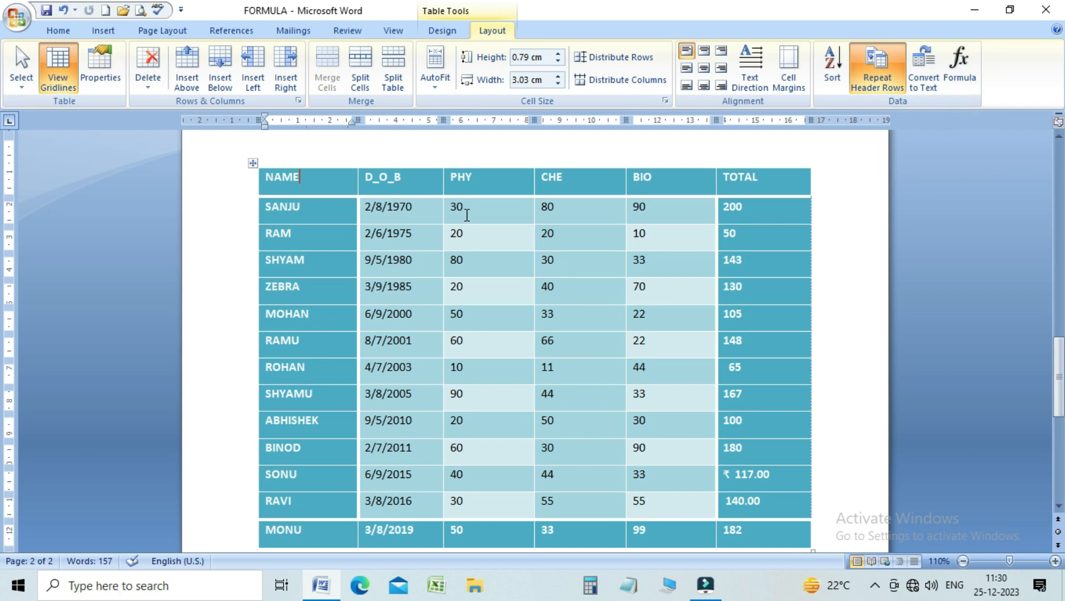
{"action": "left_click", "coordinate": [332, 214]}
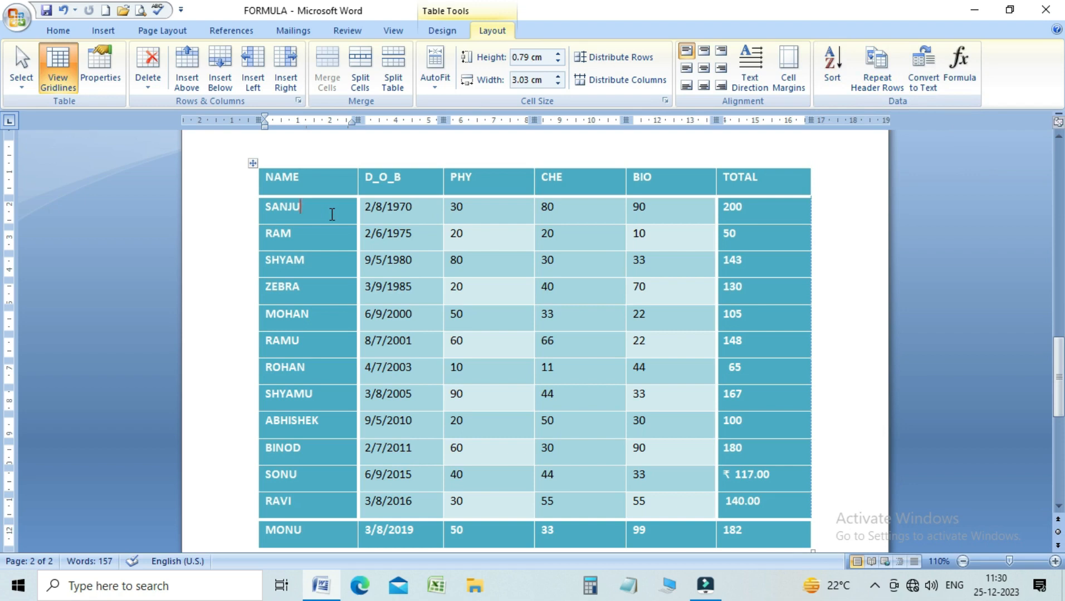
{"action": "key", "text": "Down"}
{"action": "key", "text": "Down"}
{"action": "key", "text": "Down"}
{"action": "key", "text": "Down"}
{"action": "key", "text": "Down"}
{"action": "key", "text": "Down"}
{"action": "key", "text": "Down"}
{"action": "key", "text": "Down"}
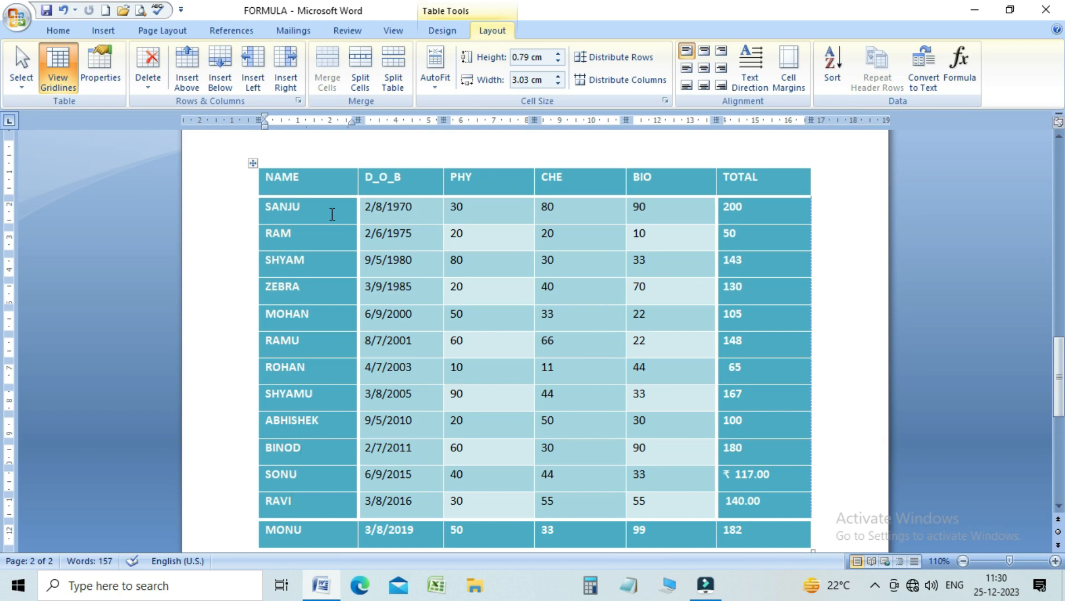
Sort the first page's marks table by the NAME column as text in ascending order, keeping the header row
{"action": "left_click_drag", "start_coordinate": [1056, 390], "coordinate": [1056, 183]}
{"action": "left_click", "coordinate": [432, 267]}
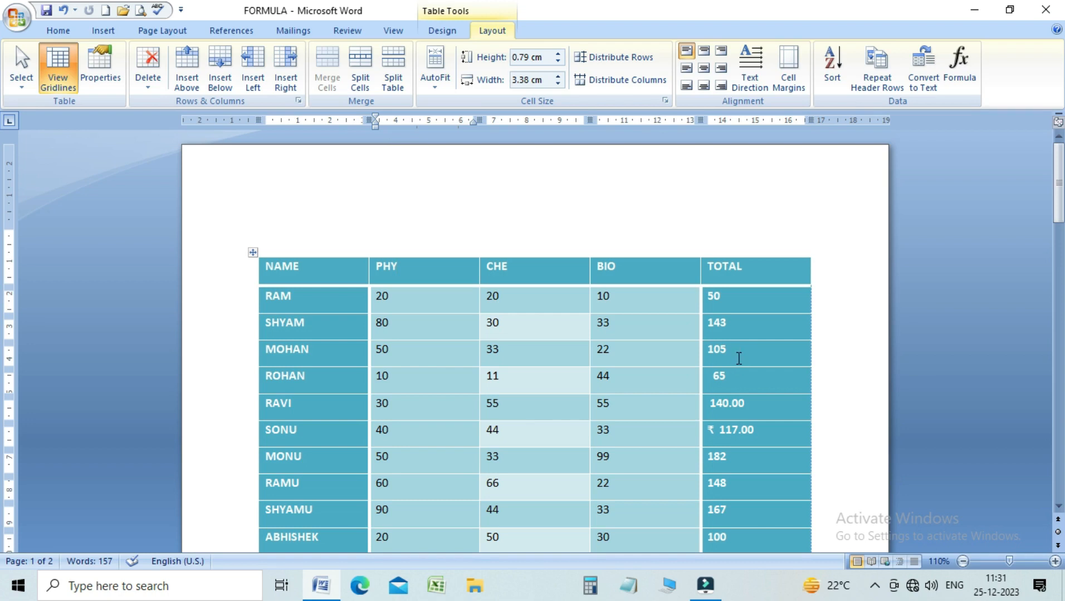
{"action": "left_click", "coordinate": [651, 305]}
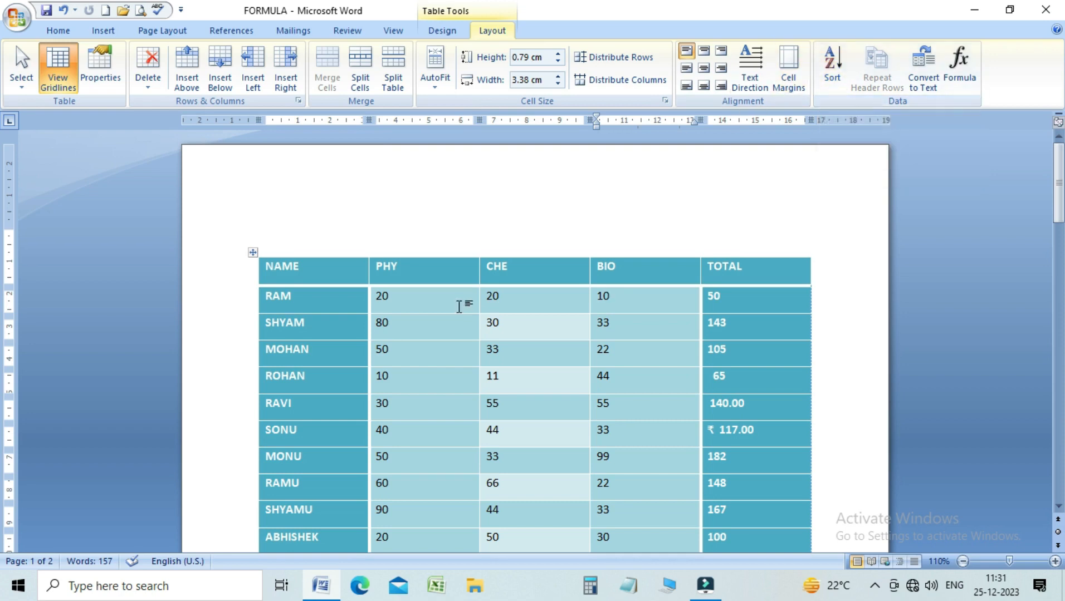
{"action": "left_click", "coordinate": [440, 306]}
{"action": "mouse_move", "coordinate": [1060, 170]}
{"action": "left_mouse_down"}
{"action": "mouse_move", "coordinate": [1060, 212]}
{"action": "mouse_move", "coordinate": [1059, 168]}
{"action": "left_mouse_up"}
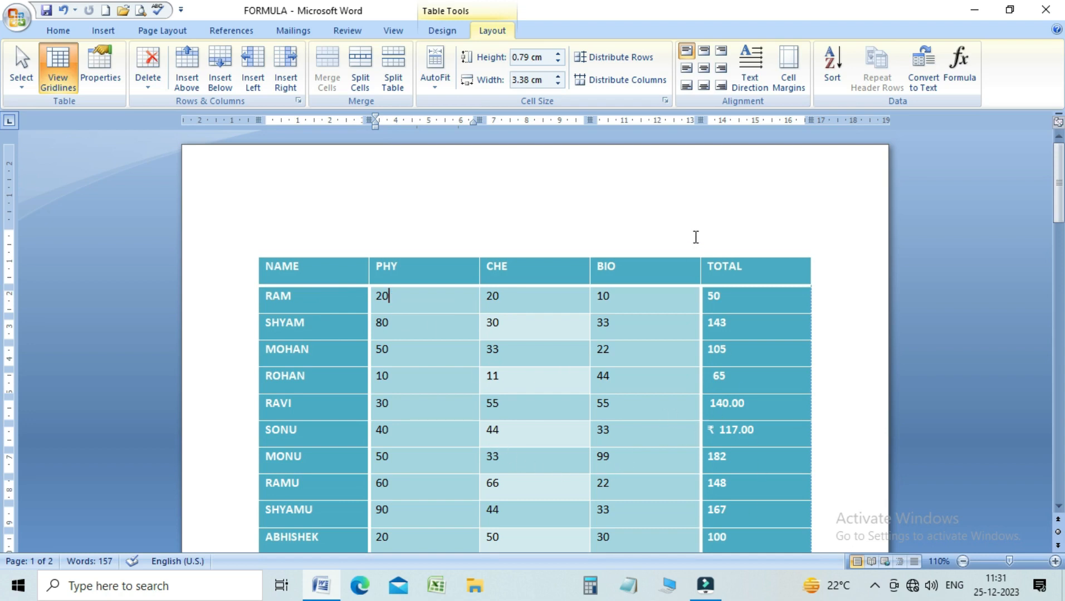
{"action": "left_click", "coordinate": [832, 83]}
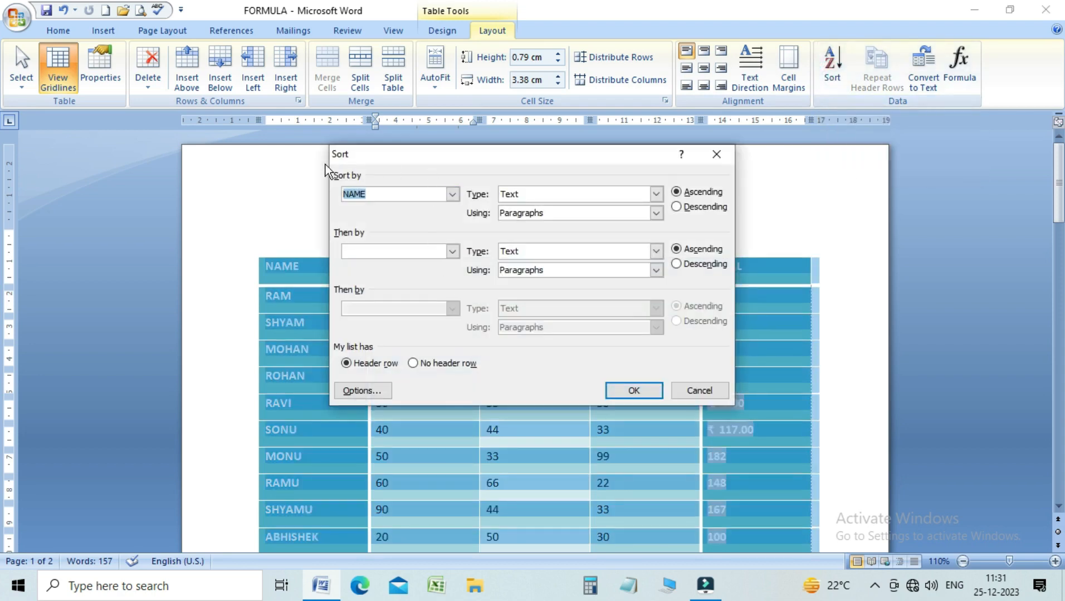
{"action": "left_click", "coordinate": [454, 195]}
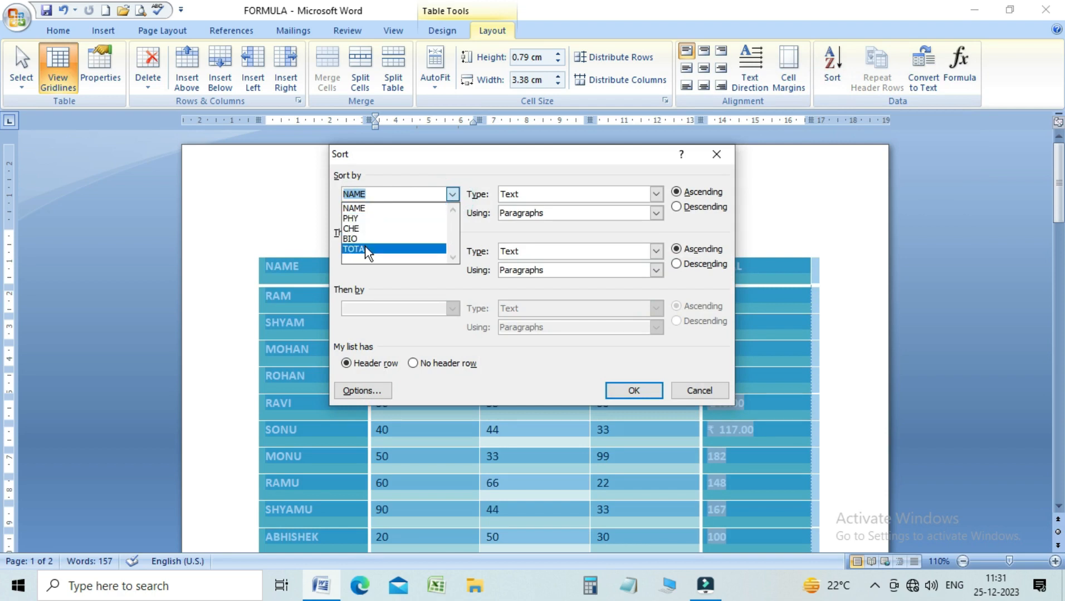
{"action": "left_click", "coordinate": [361, 210]}
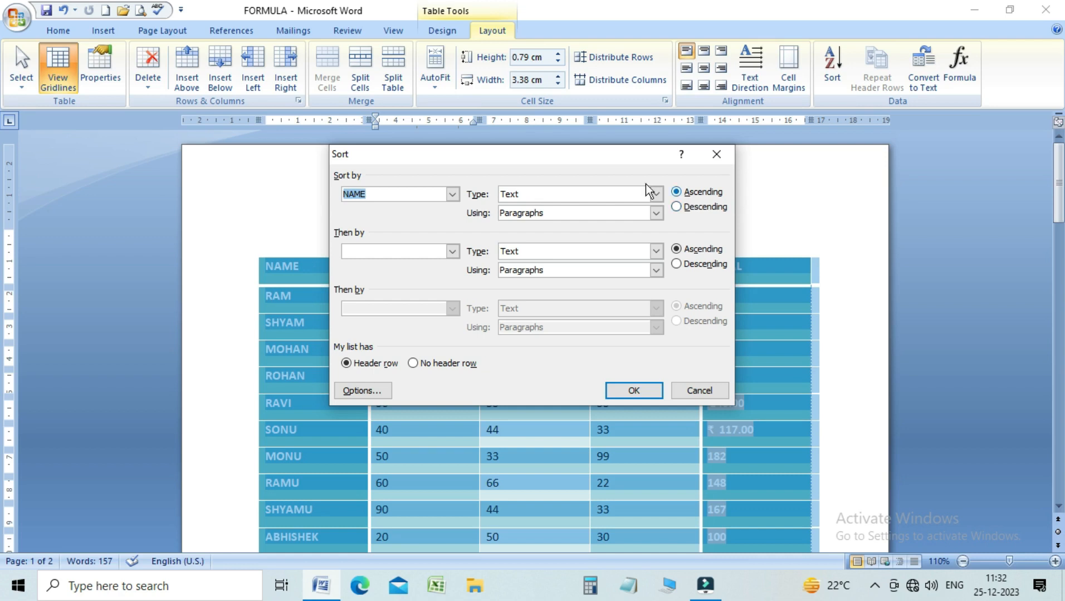
{"action": "left_click", "coordinate": [638, 394]}
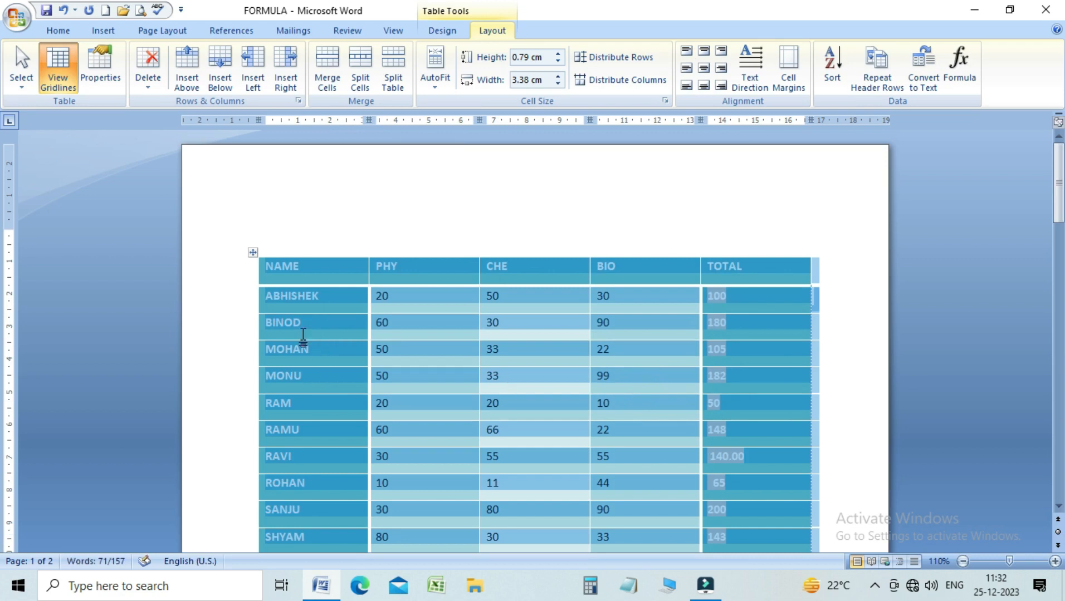
Examine the NAME column from first to last row to check its ascending alphabetical order
{"action": "left_click", "coordinate": [272, 298]}
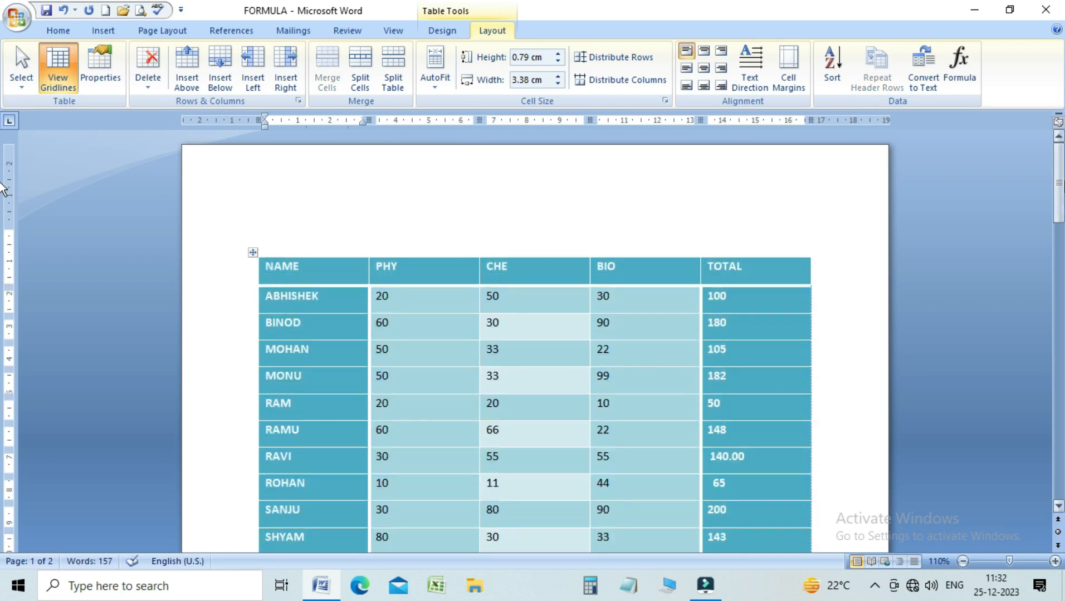
{"action": "left_click_drag", "start_coordinate": [1057, 172], "coordinate": [1058, 201]}
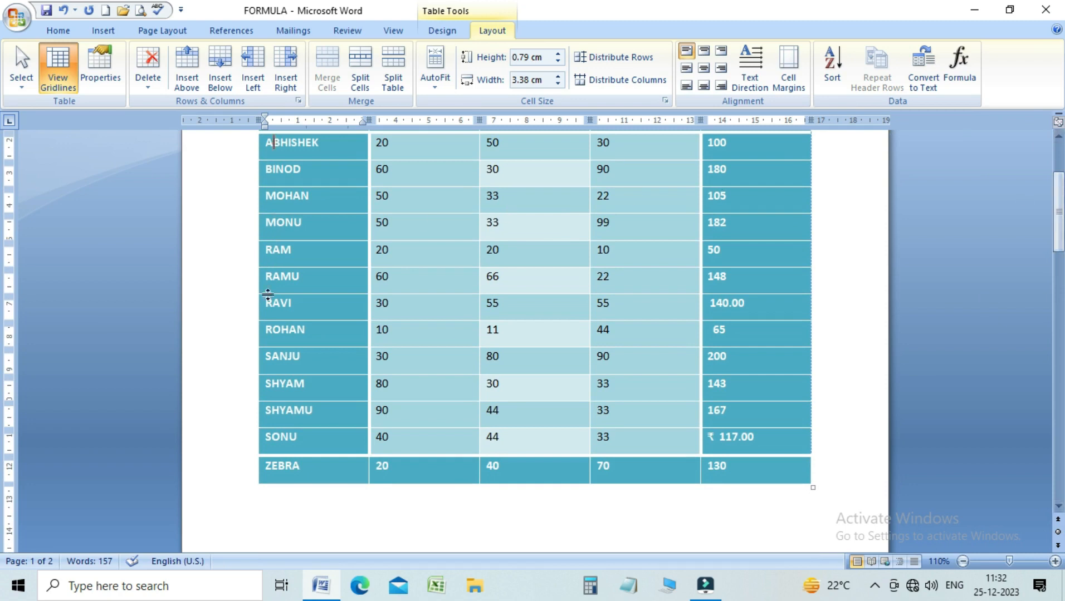
{"action": "left_click", "coordinate": [276, 468]}
{"action": "left_click", "coordinate": [268, 463]}
{"action": "key", "text": "Up"}
{"action": "key", "text": "Up"}
{"action": "key", "text": "Up"}
{"action": "key", "text": "Up"}
{"action": "key", "text": "Up"}
{"action": "key", "text": "Up"}
{"action": "key", "text": "Down"}
{"action": "key", "text": "Down"}
{"action": "key", "text": "Down"}
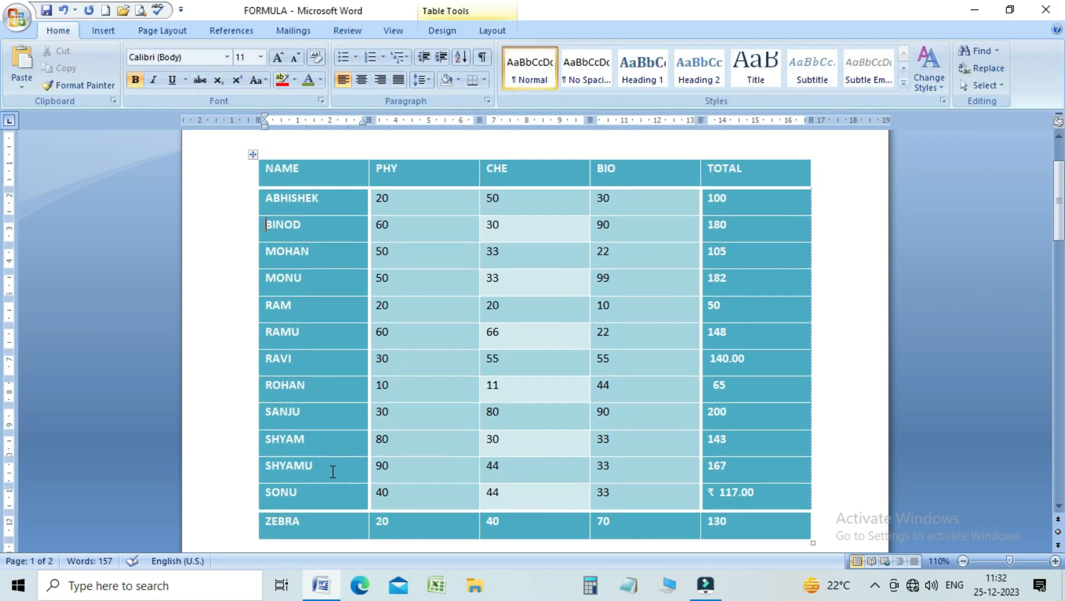
{"action": "key", "text": "Up"}
{"action": "key", "text": "Down"}
{"action": "key", "text": "Down"}
{"action": "key", "text": "Down"}
{"action": "key", "text": "Down"}
{"action": "key", "text": "Down"}
{"action": "key", "text": "Down"}
{"action": "key", "text": "Down"}
{"action": "key", "text": "Down"}
{"action": "key", "text": "Down"}
{"action": "key", "text": "Down"}
{"action": "key", "text": "Down"}
Sort the first page's marks table by the NAME column as text in descending order
{"action": "left_click_drag", "start_coordinate": [1056, 223], "coordinate": [1056, 205]}
{"action": "left_click", "coordinate": [330, 301]}
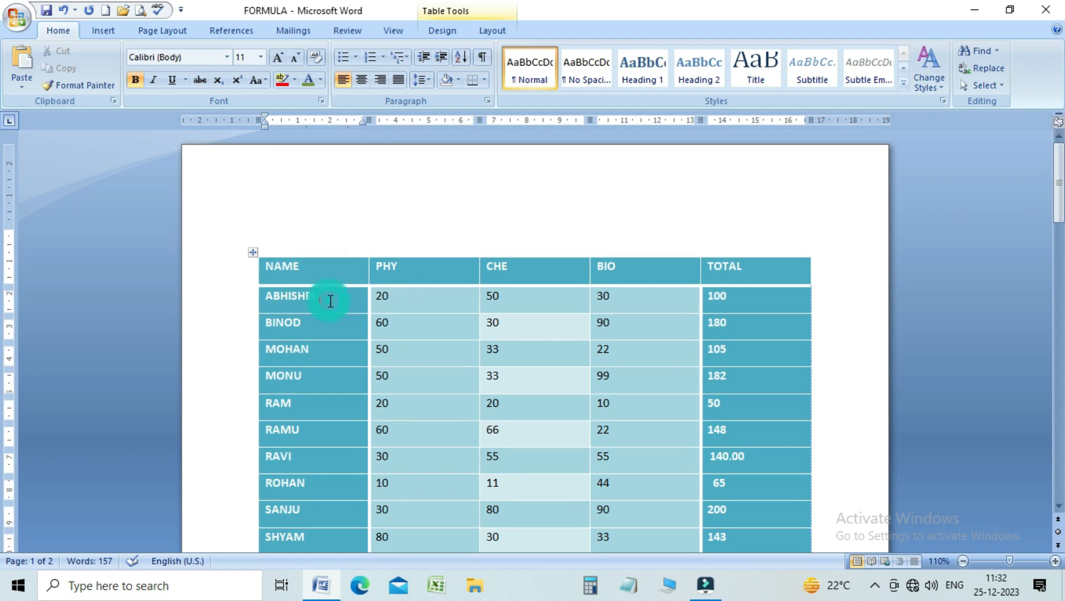
{"action": "left_click", "coordinate": [490, 31]}
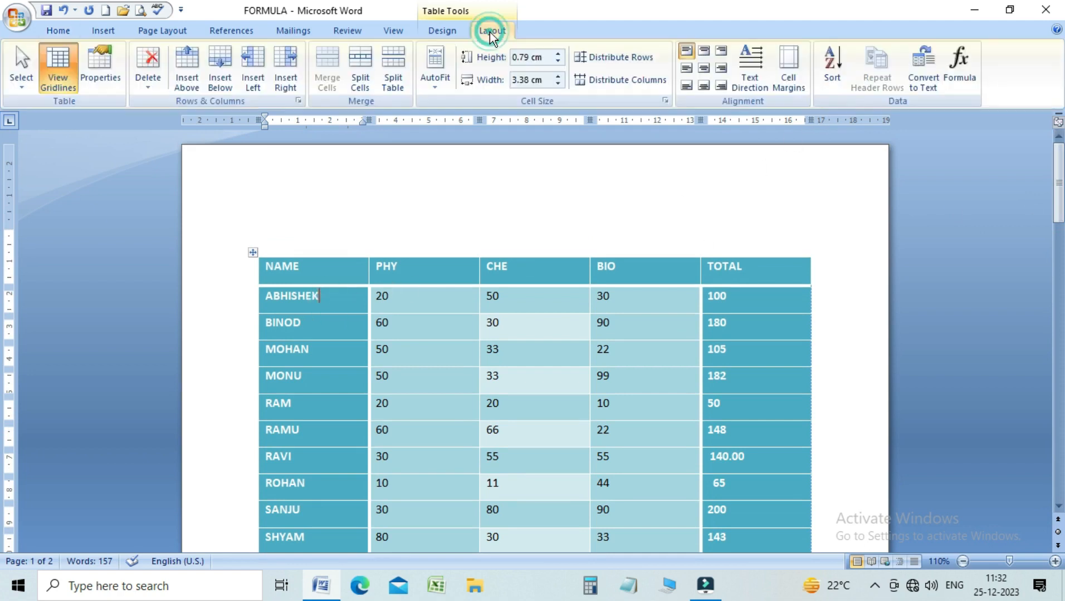
{"action": "left_click", "coordinate": [840, 70]}
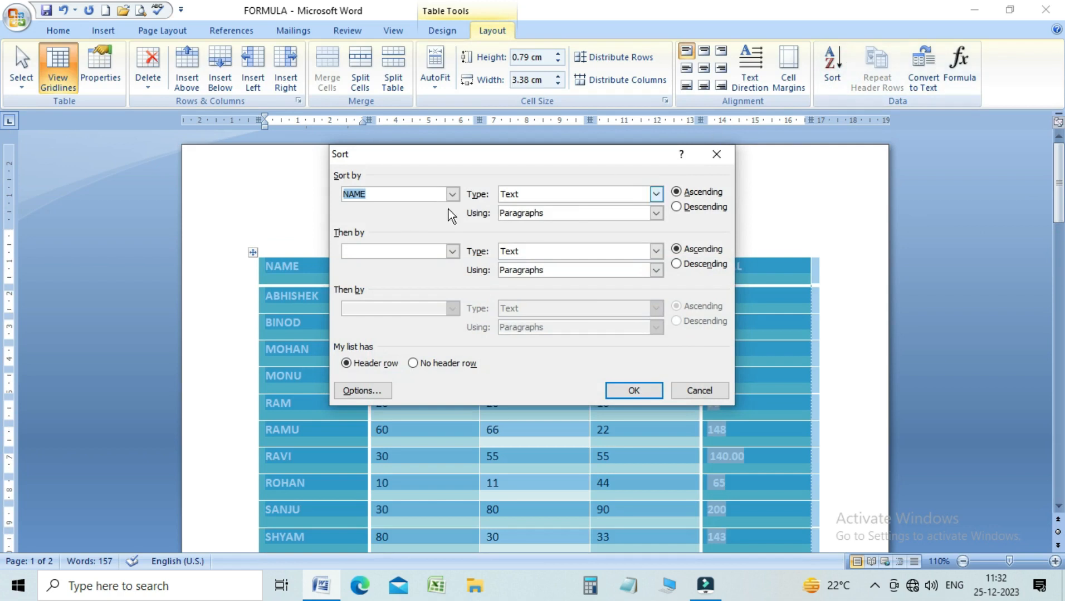
{"action": "left_click", "coordinate": [695, 212]}
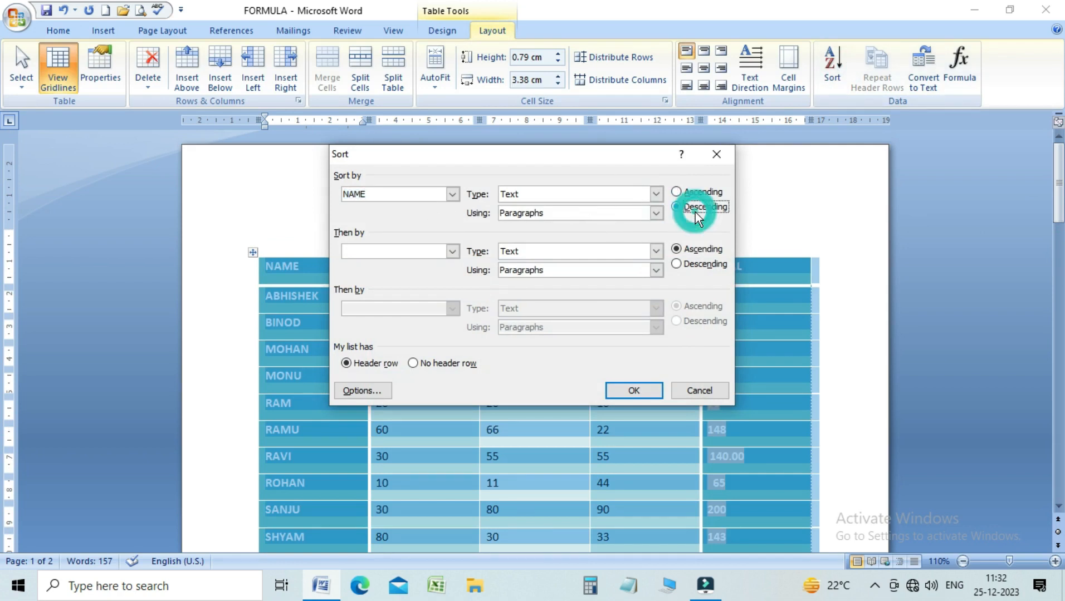
{"action": "left_click", "coordinate": [617, 391]}
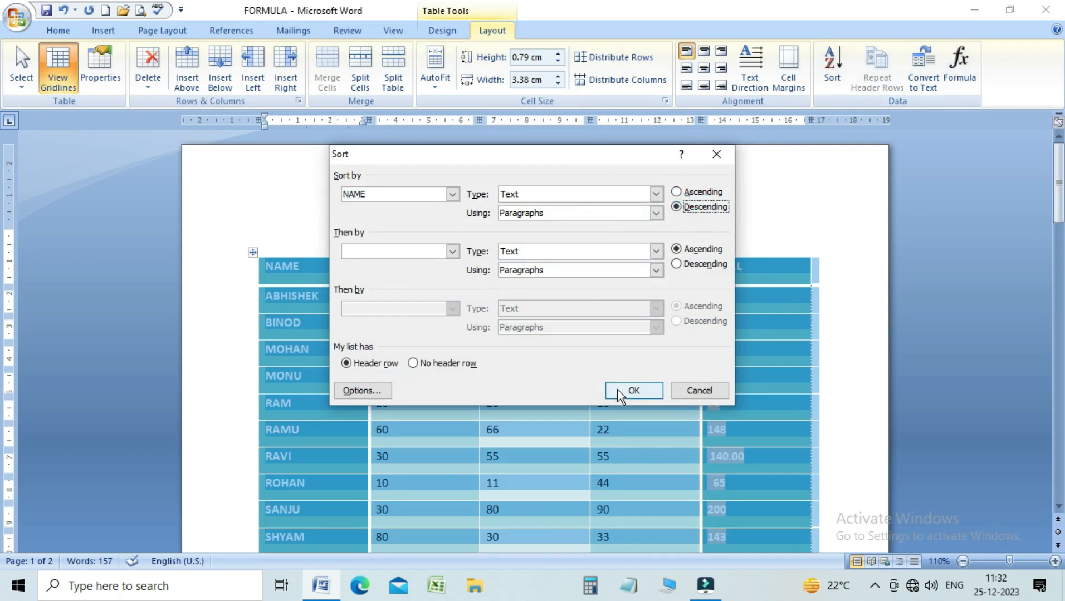
Examine the NAME column through all rows to check its descending alphabetical order
{"action": "left_click", "coordinate": [328, 299]}
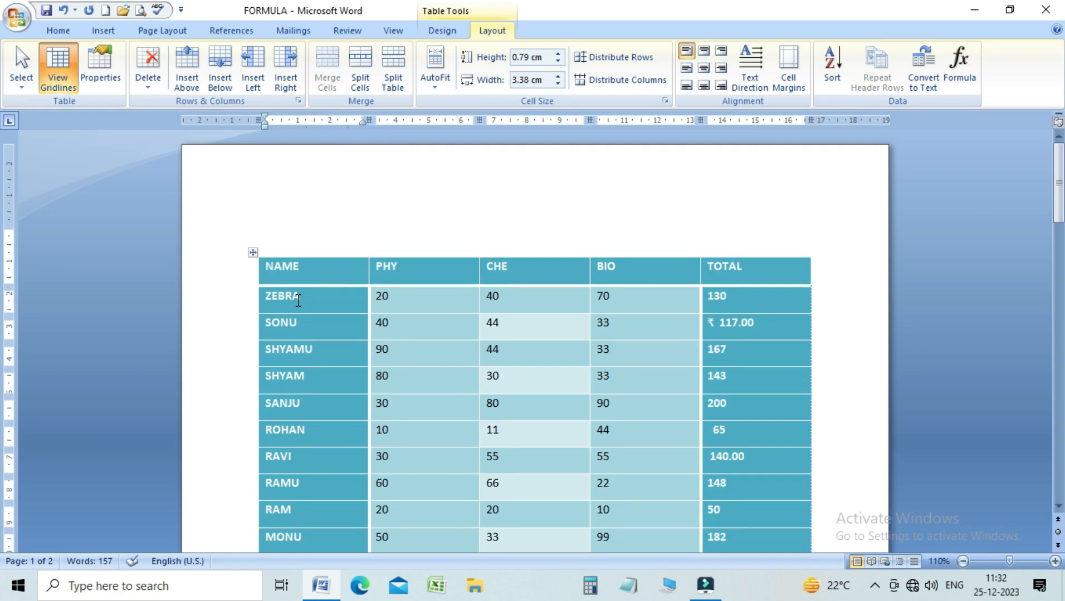
{"action": "key", "text": "Down"}
{"action": "key", "text": "Down"}
{"action": "key", "text": "Down"}
{"action": "key", "text": "Down"}
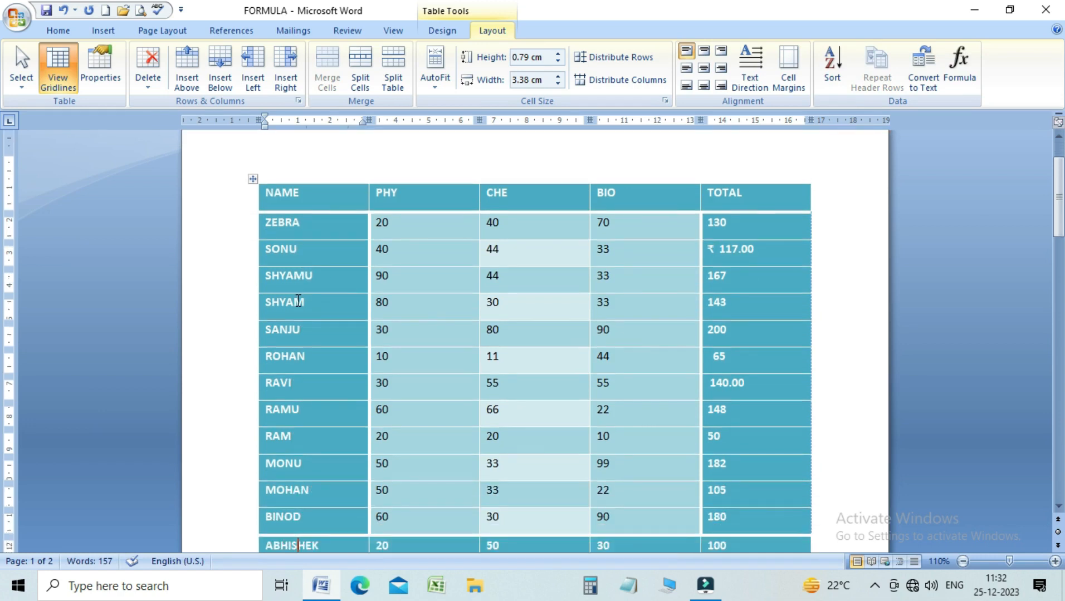
{"action": "key", "text": "Up"}
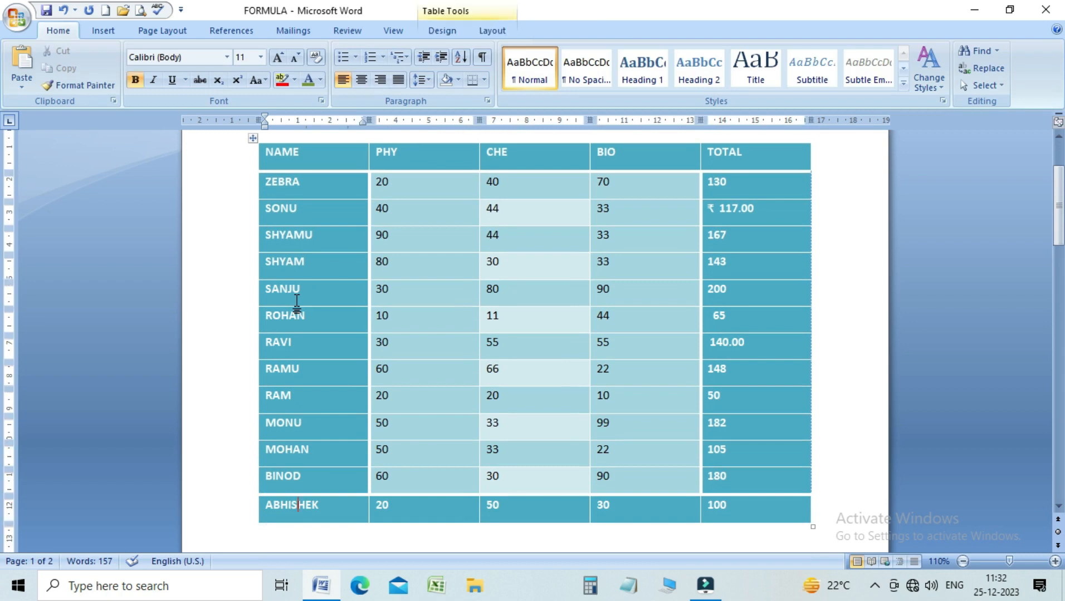
{"action": "key", "text": "Up"}
{"action": "key", "text": "Up"}
{"action": "key", "text": "Up"}
{"action": "key", "text": "Up"}
{"action": "key", "text": "Up"}
{"action": "key", "text": "Up"}
{"action": "key", "text": "Up"}
{"action": "key", "text": "Up"}
{"action": "key", "text": "Up"}
{"action": "key", "text": "Up"}
{"action": "key", "text": "Up"}
{"action": "key", "text": "Up"}
{"action": "key", "text": "Up"}
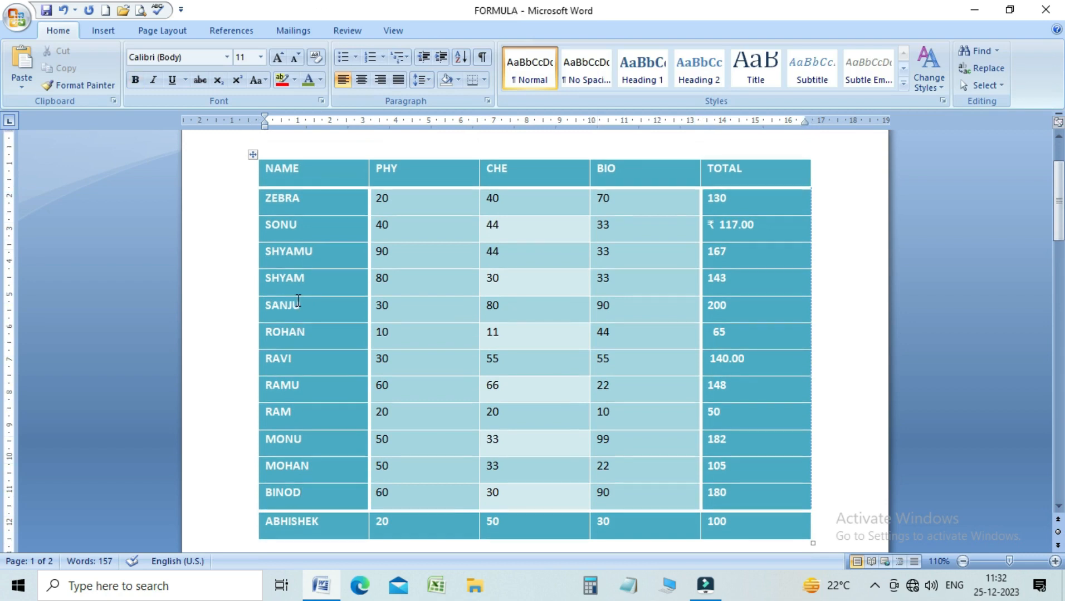
{"action": "key", "text": "Down"}
{"action": "key", "text": "Down"}
{"action": "key", "text": "Down"}
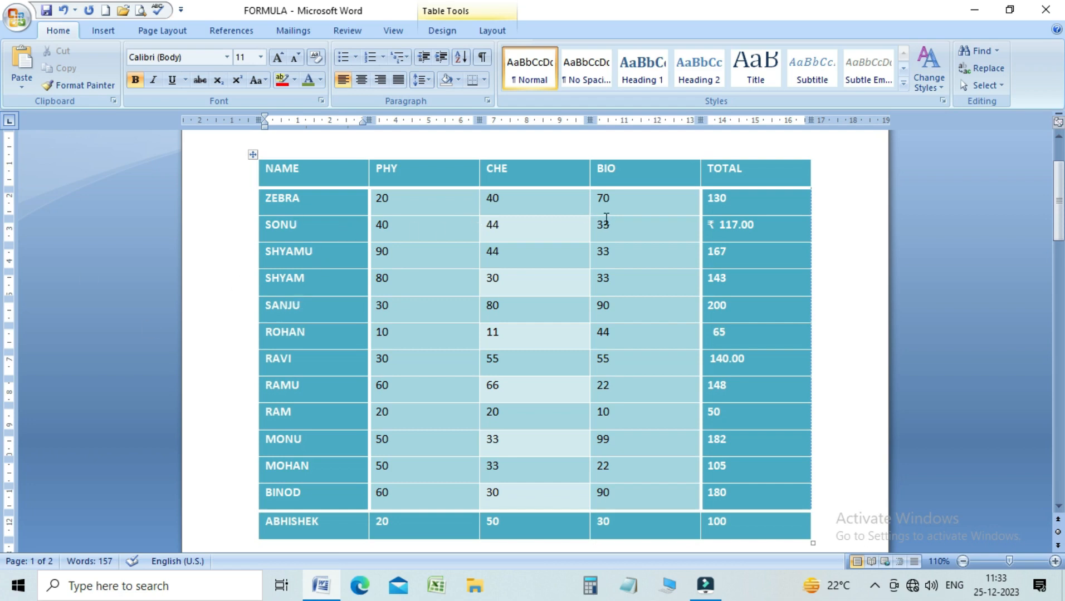
Remove the rupee symbol and the spaces before the number in the second data row's TOTAL cell, leaving 117.00
{"action": "left_click", "coordinate": [778, 209]}
{"action": "left_click_drag", "start_coordinate": [711, 226], "coordinate": [754, 226]}
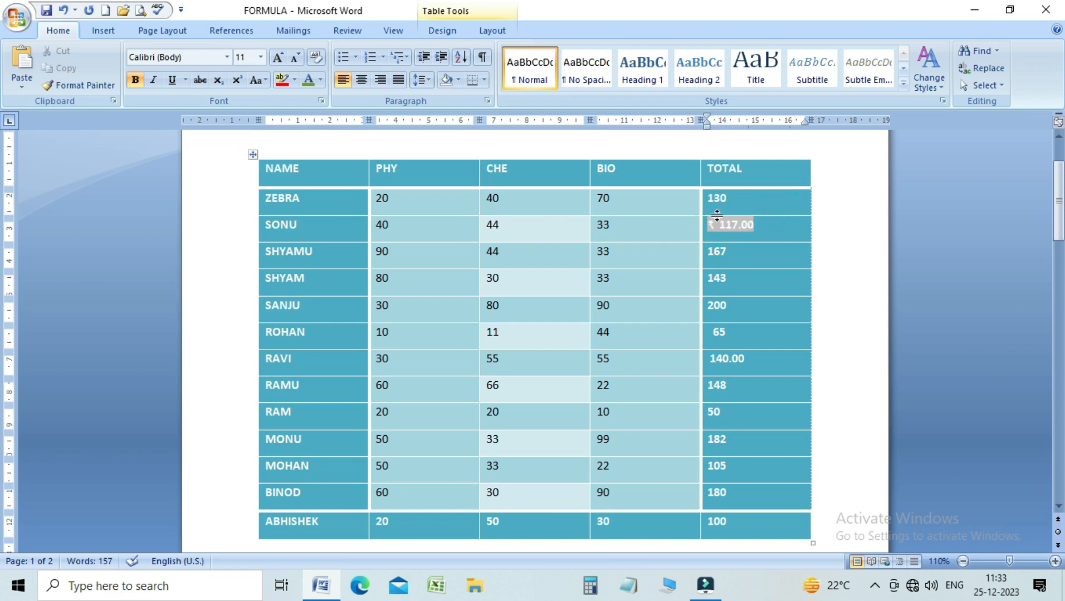
{"action": "double_click", "coordinate": [715, 227]}
{"action": "left_click", "coordinate": [715, 227]}
{"action": "key", "text": "Delete"}
{"action": "key", "text": "Delete"}
{"action": "type", "text": "1"}
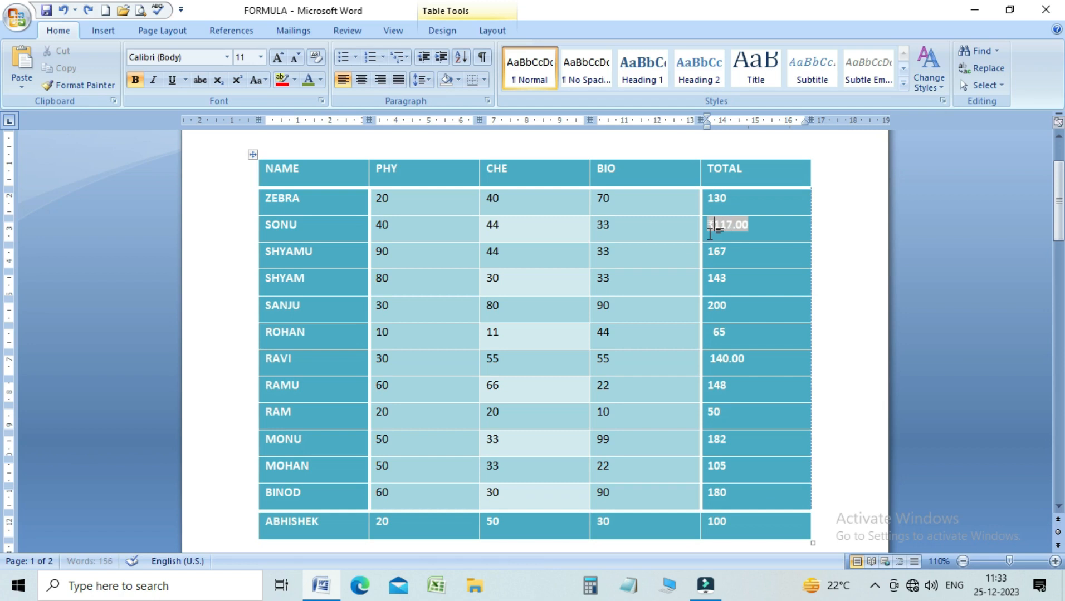
{"action": "double_click", "coordinate": [711, 230]}
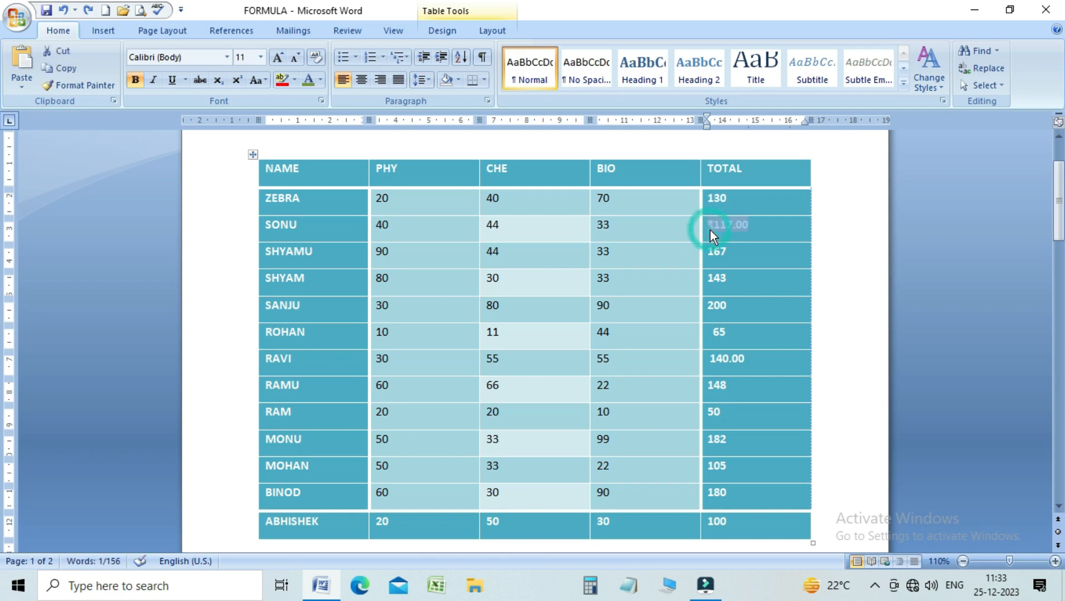
{"action": "left_click", "coordinate": [711, 229]}
{"action": "key", "text": "Delete"}
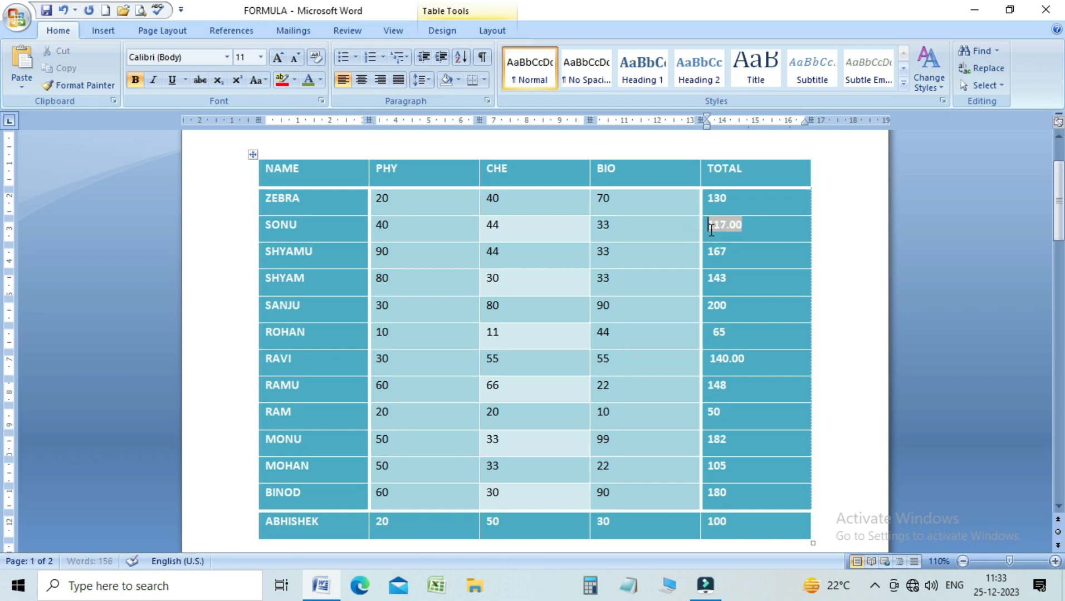
{"action": "type", "text": "1"}
{"action": "left_click", "coordinate": [734, 277]}
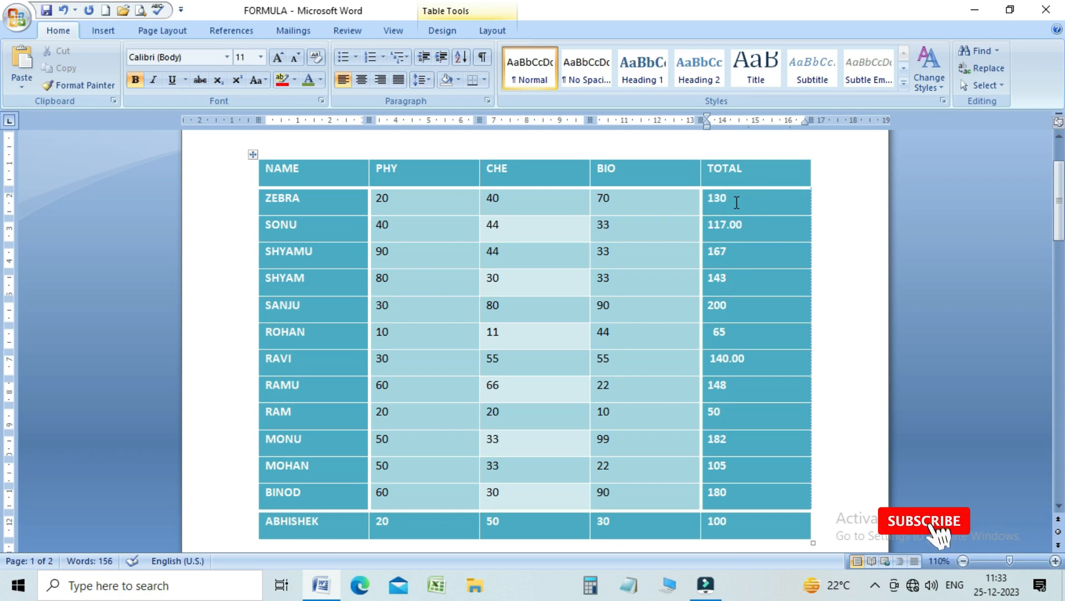
Sort the first page's marks table by the TOTAL column as numbers in ascending order, keeping the header row
{"action": "left_click", "coordinate": [736, 203]}
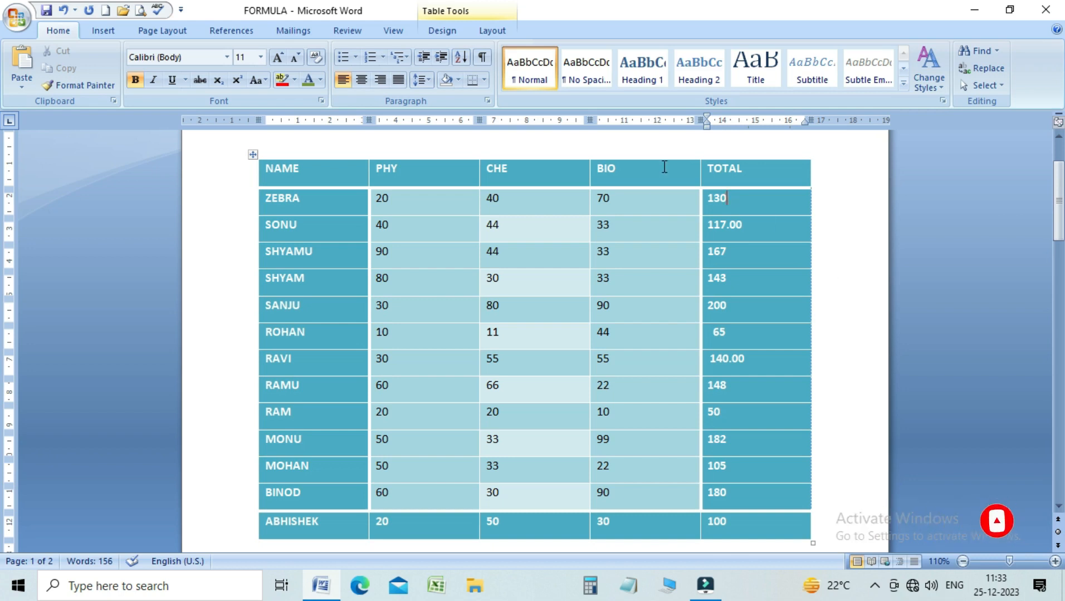
{"action": "left_click", "coordinate": [499, 34]}
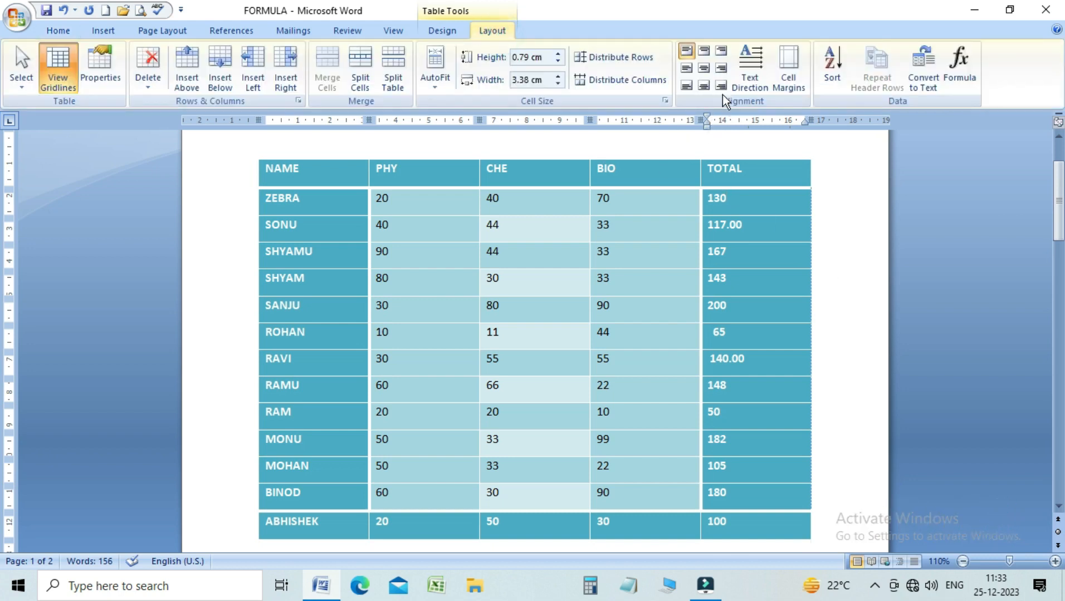
{"action": "left_click", "coordinate": [833, 81]}
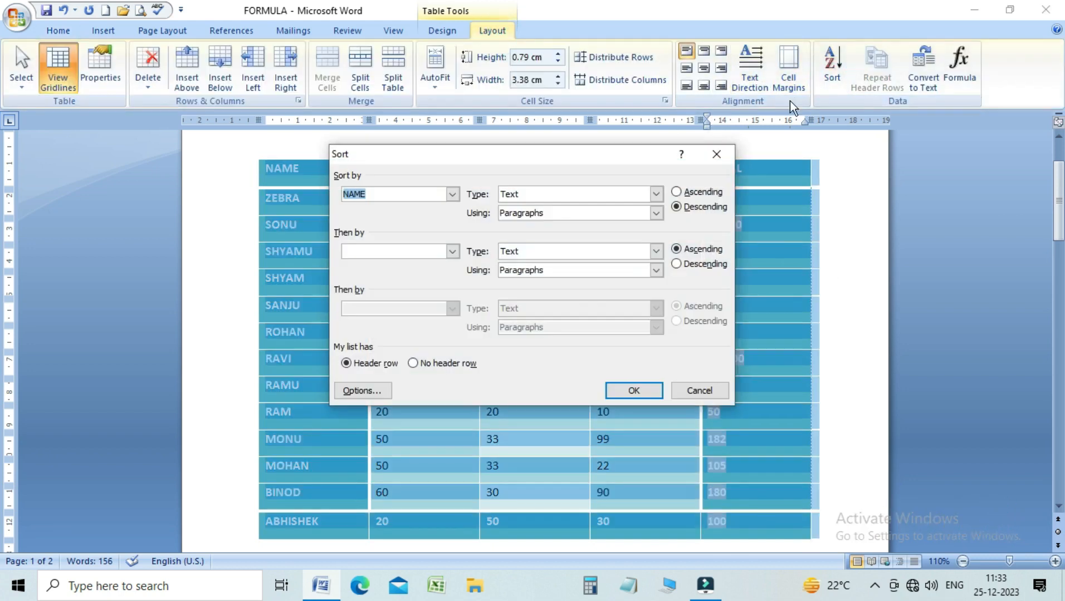
{"action": "left_click", "coordinate": [453, 195]}
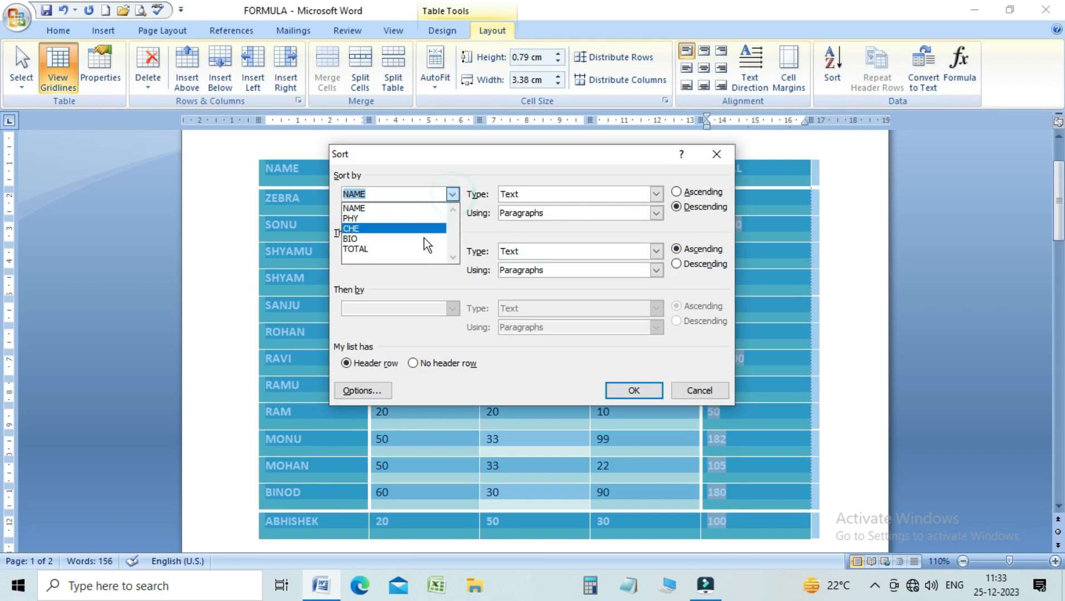
{"action": "left_click", "coordinate": [410, 249]}
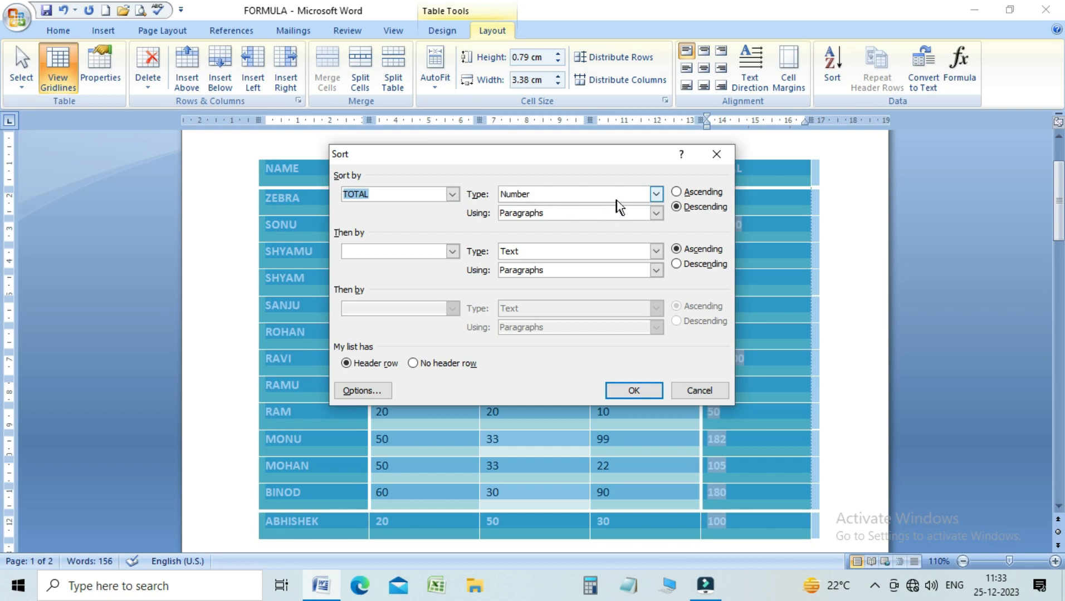
{"action": "left_click", "coordinate": [676, 192]}
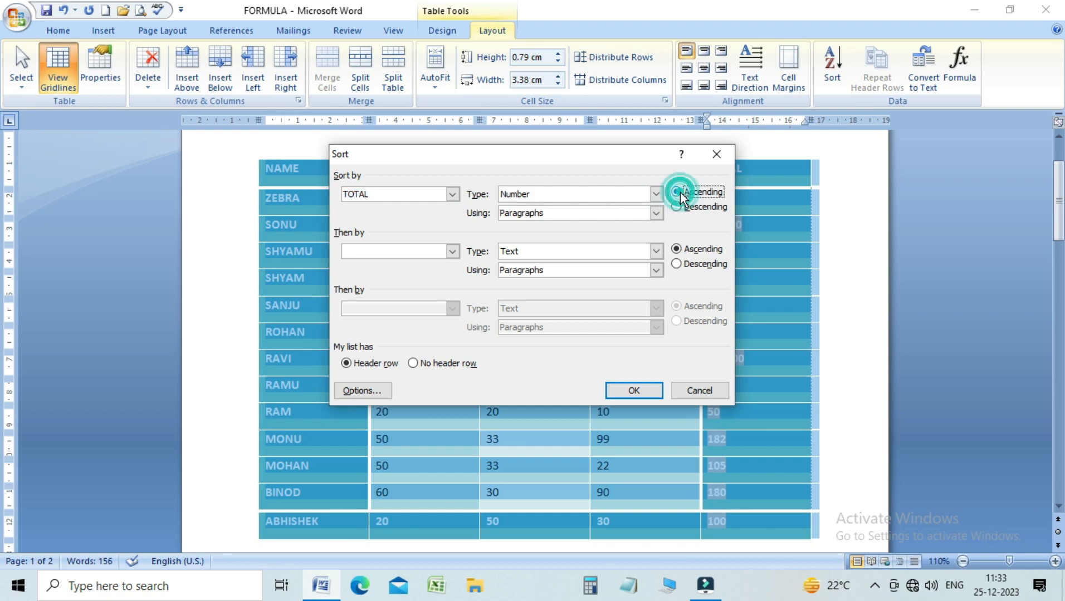
{"action": "left_click", "coordinate": [634, 391]}
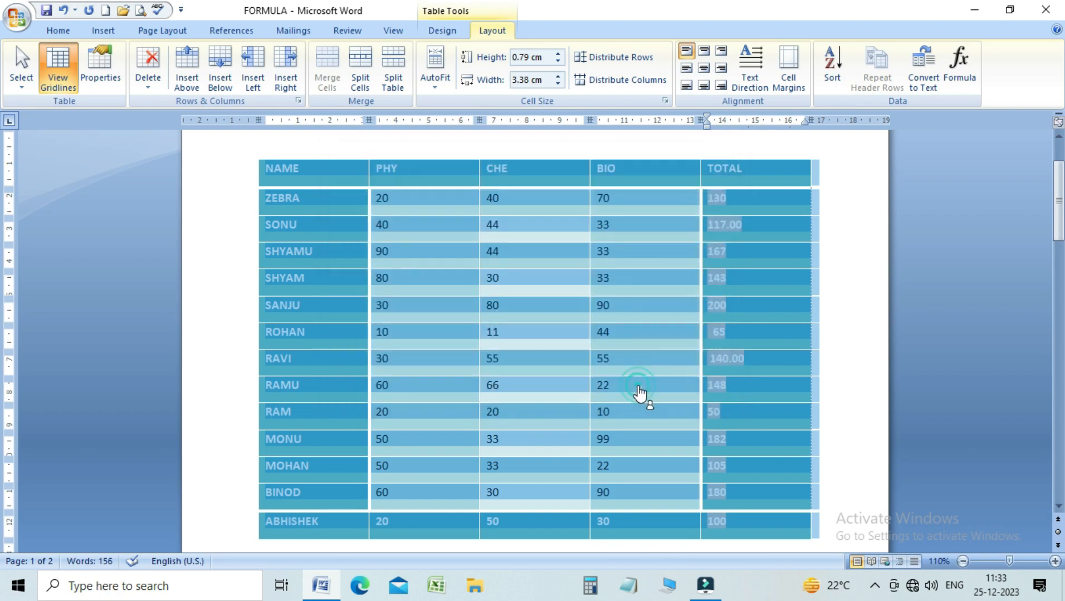
Examine the TOTAL column from first to last row to check its ascending numerical order
{"action": "left_click", "coordinate": [732, 201]}
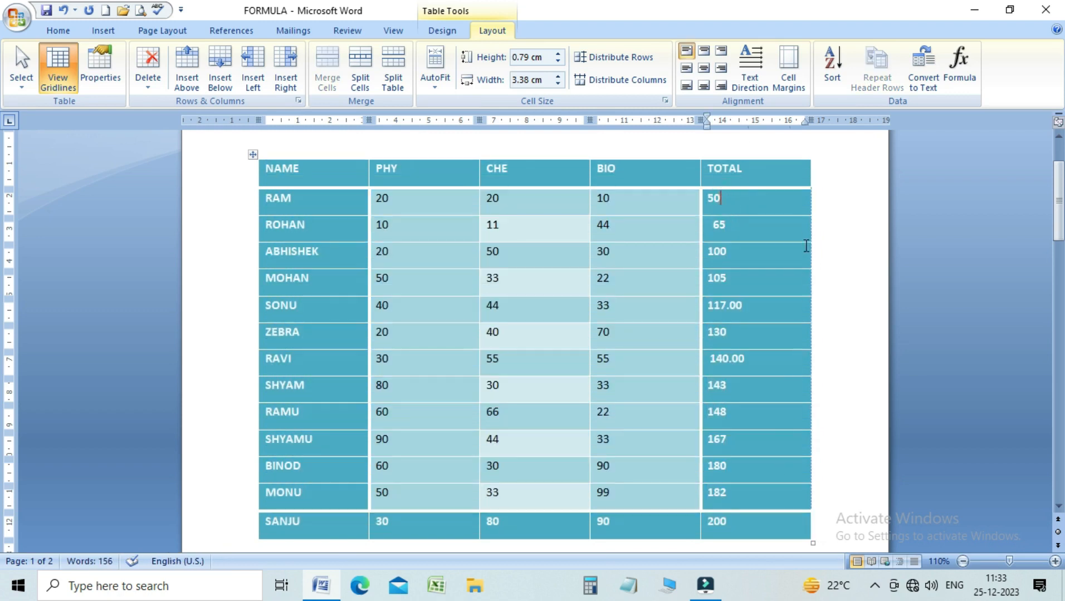
{"action": "left_click_drag", "start_coordinate": [1059, 205], "coordinate": [1059, 226]}
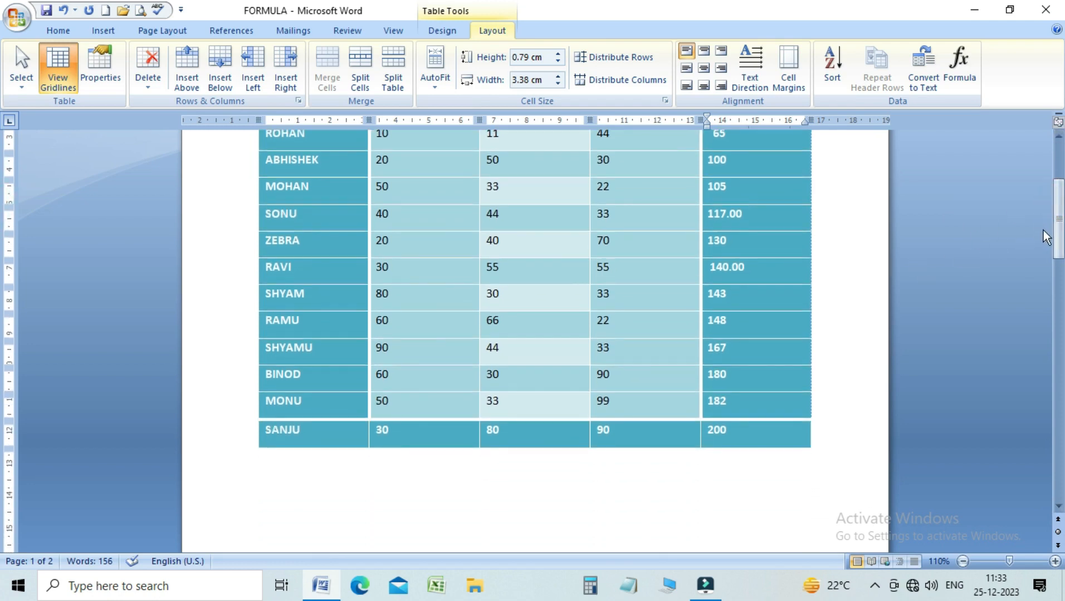
{"action": "left_click", "coordinate": [748, 220]}
{"action": "key", "text": "Up"}
{"action": "key", "text": "Up"}
{"action": "key", "text": "Up"}
{"action": "key", "text": "Up"}
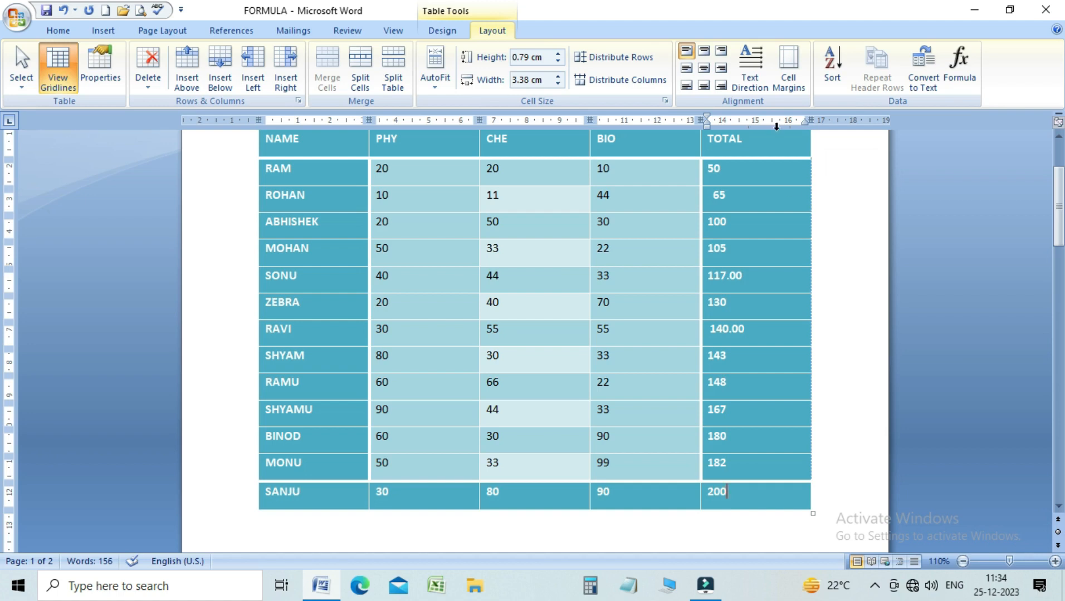
Sort the first page's marks table by the TOTAL column as numbers in descending order
{"action": "left_click", "coordinate": [751, 184]}
{"action": "left_click", "coordinate": [838, 75]}
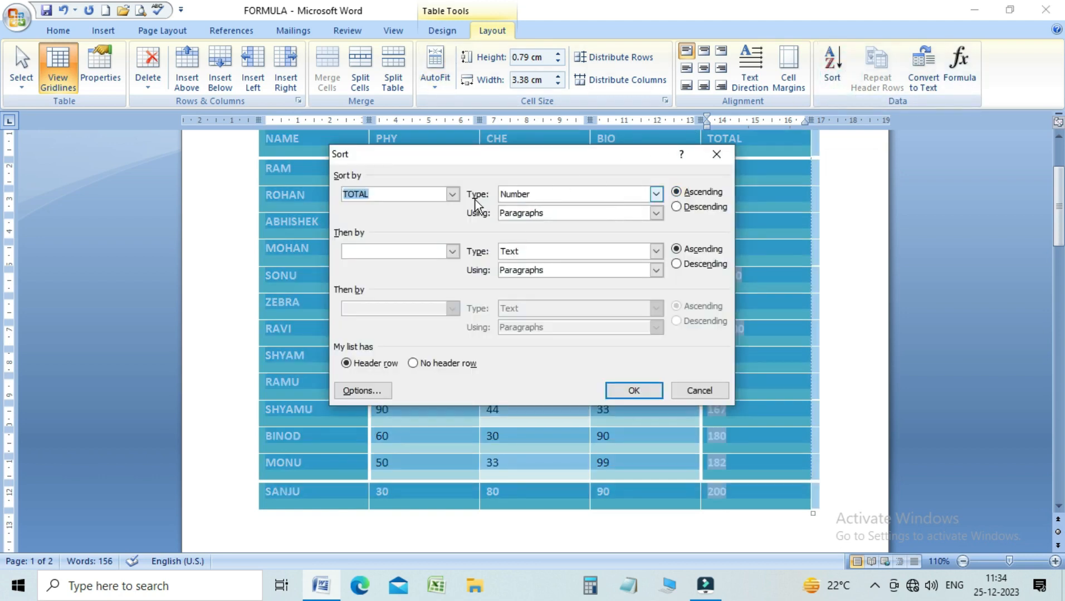
{"action": "left_click", "coordinate": [691, 207]}
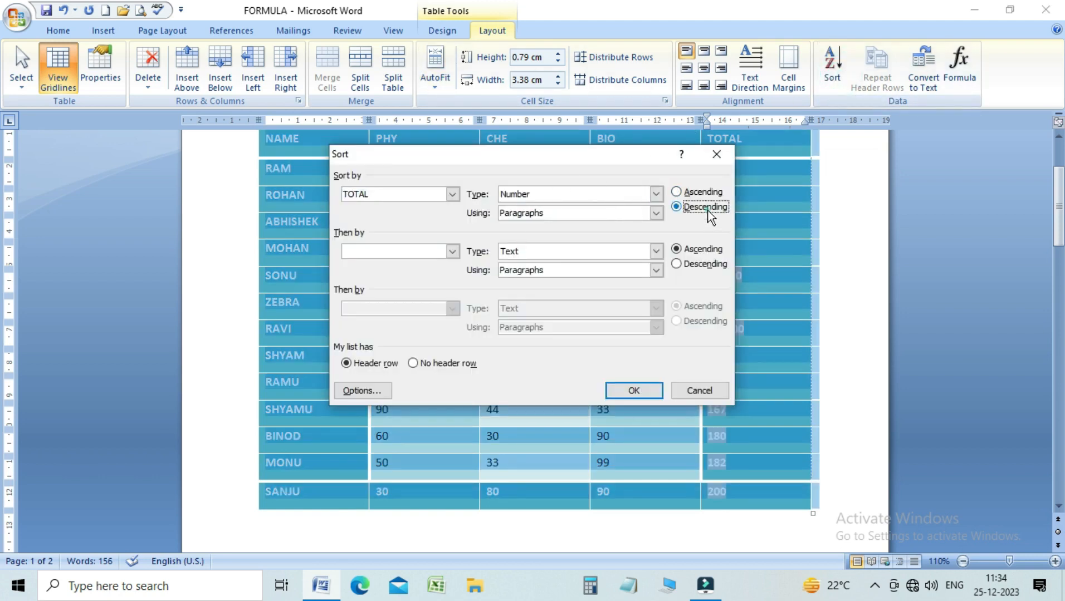
{"action": "left_click", "coordinate": [650, 393]}
Examine the TOTAL column for descending order, and look over the PHY, CHE and BIO columns in the first data row
{"action": "left_click", "coordinate": [729, 170]}
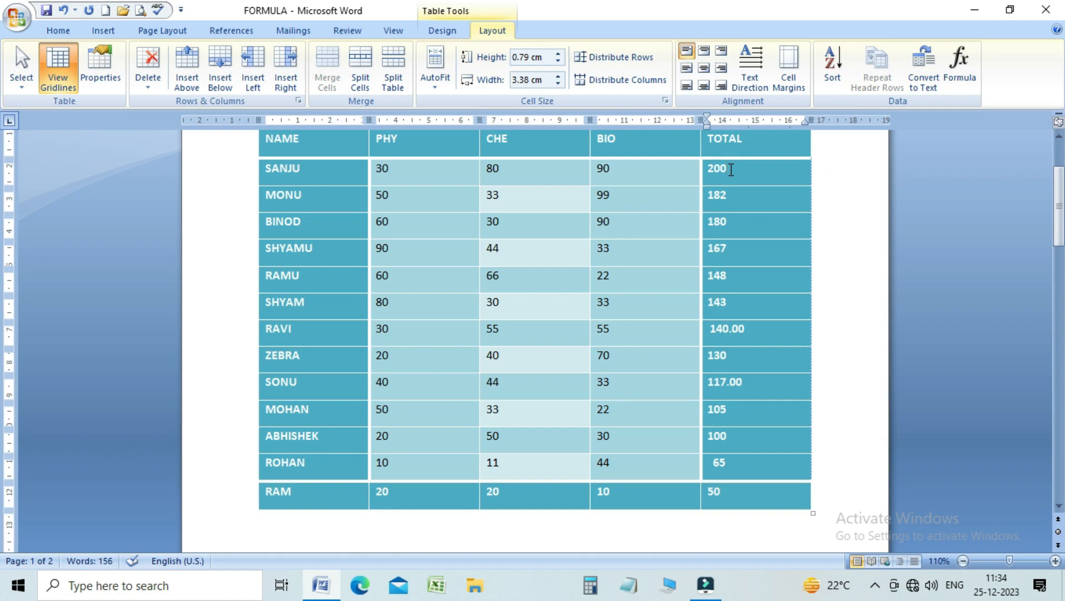
{"action": "key", "text": "Down"}
{"action": "key", "text": "Down"}
{"action": "key", "text": "Down"}
{"action": "key", "text": "Down"}
{"action": "key", "text": "Down"}
{"action": "left_click", "coordinate": [429, 169]}
{"action": "left_click", "coordinate": [516, 174]}
{"action": "left_click", "coordinate": [649, 174]}
Sort the first page's marks table by the CHE column as numbers in ascending order
{"action": "left_click", "coordinate": [521, 176]}
{"action": "left_click", "coordinate": [832, 66]}
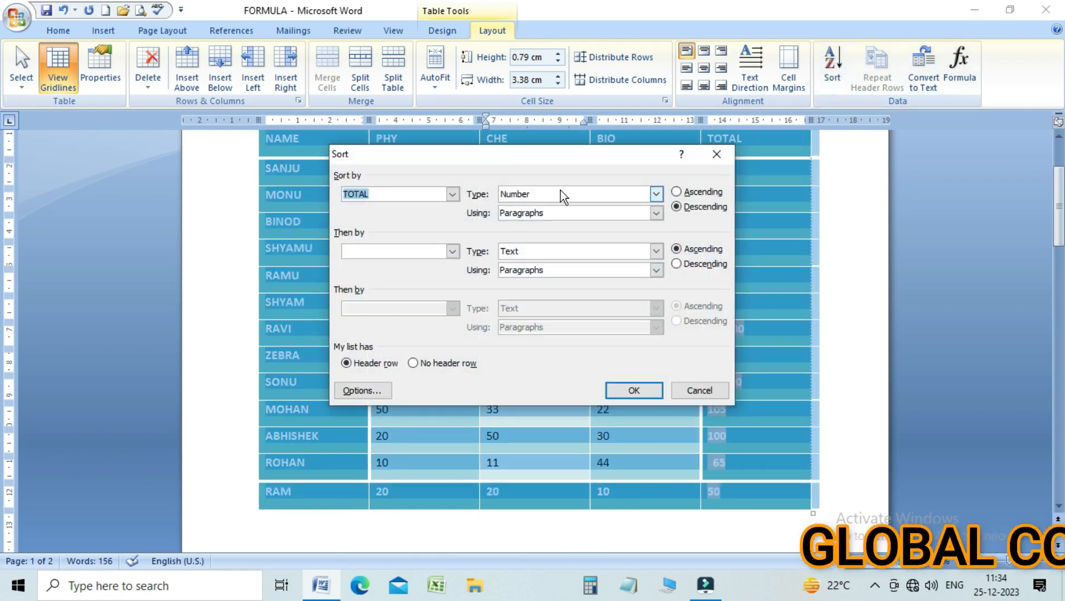
{"action": "left_click", "coordinate": [453, 195]}
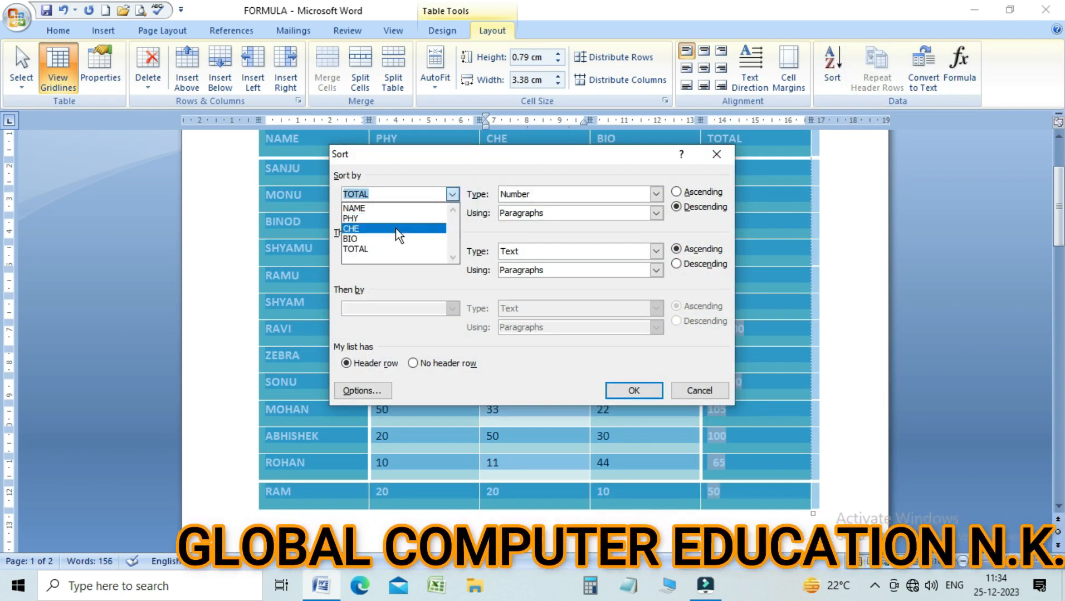
{"action": "left_click", "coordinate": [377, 227]}
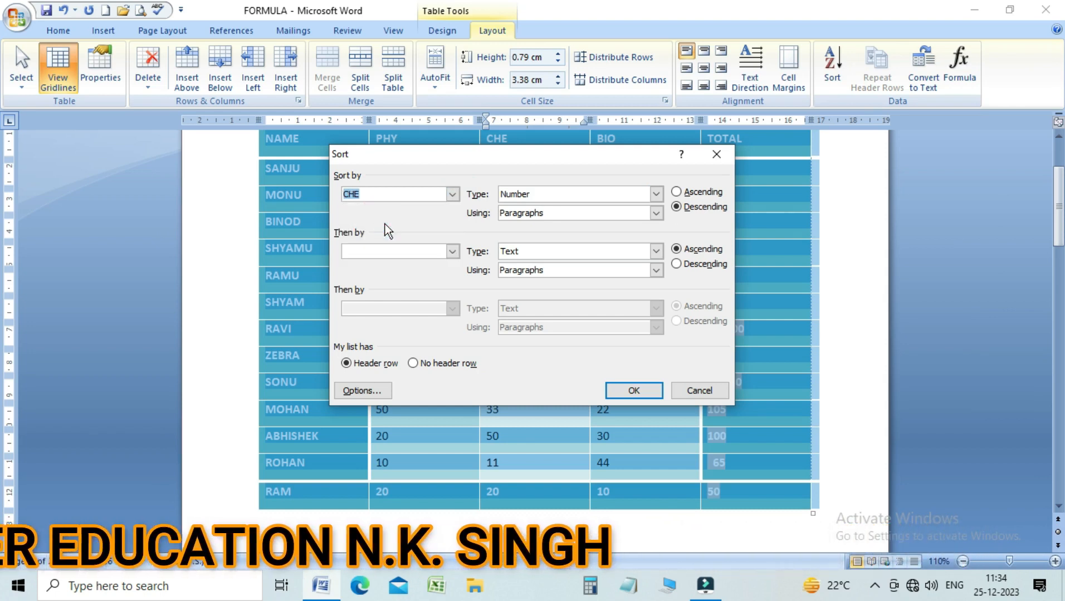
{"action": "left_click", "coordinate": [678, 192]}
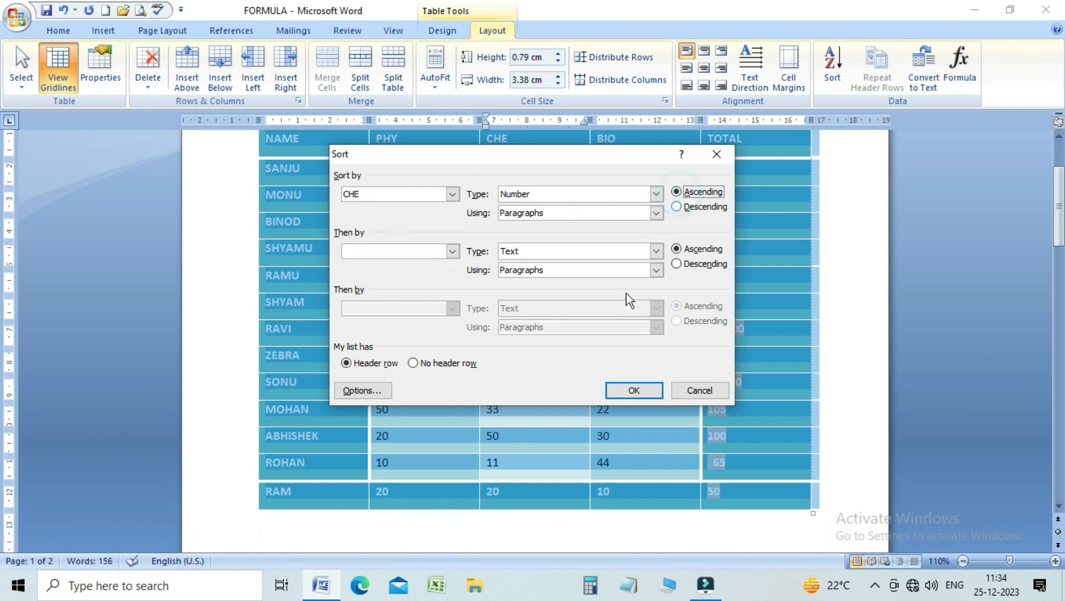
{"action": "left_click", "coordinate": [617, 392]}
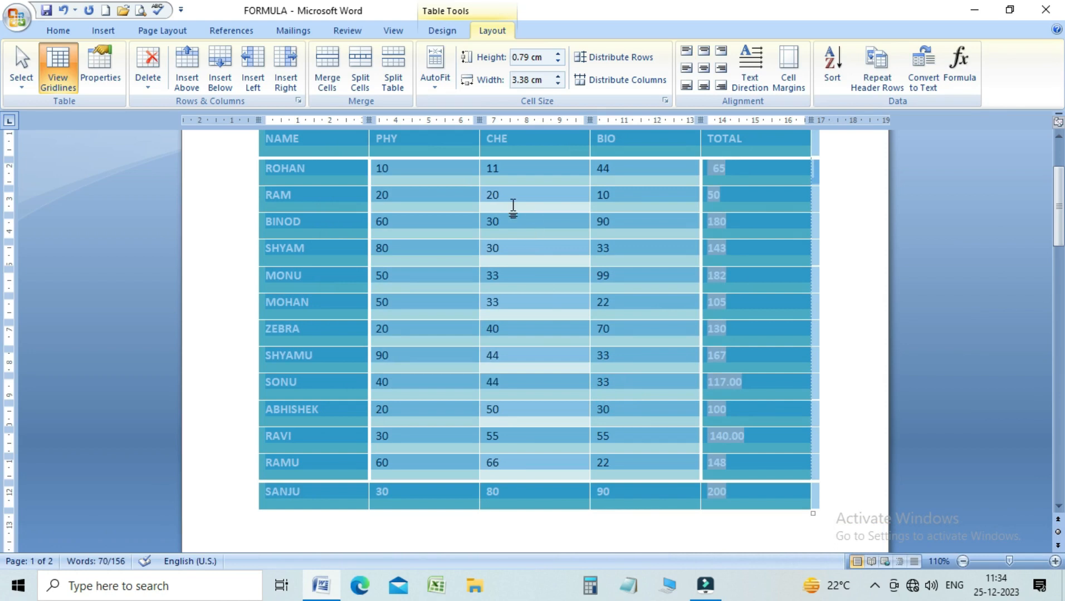
{"action": "left_click", "coordinate": [623, 171]}
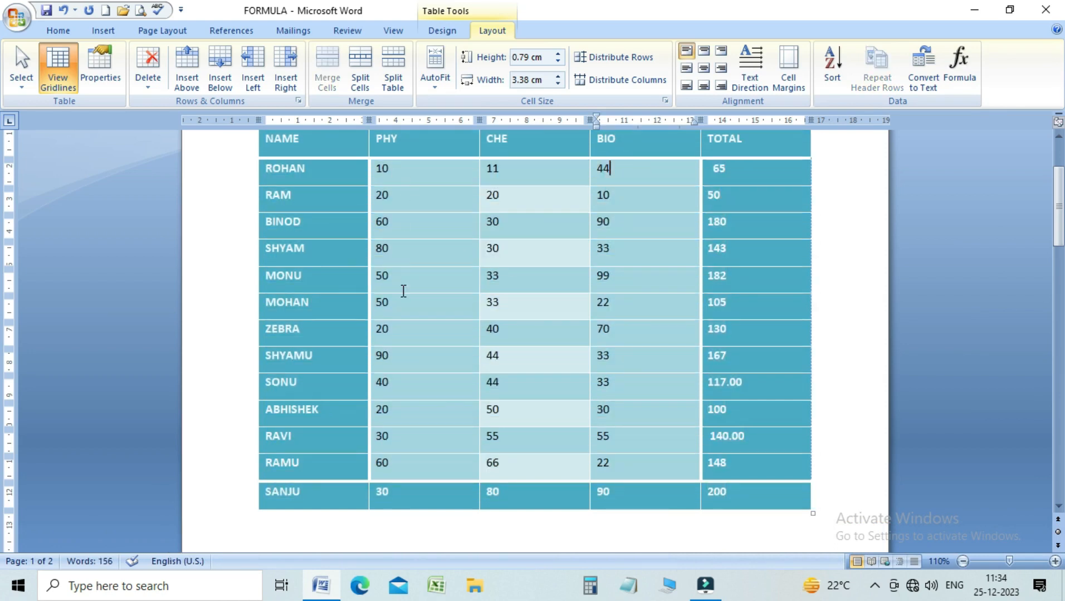
Examine the data types offered for sorting the first page's table by the CHE column, and leave without sorting
{"action": "left_click", "coordinate": [430, 178]}
{"action": "left_click", "coordinate": [833, 67]}
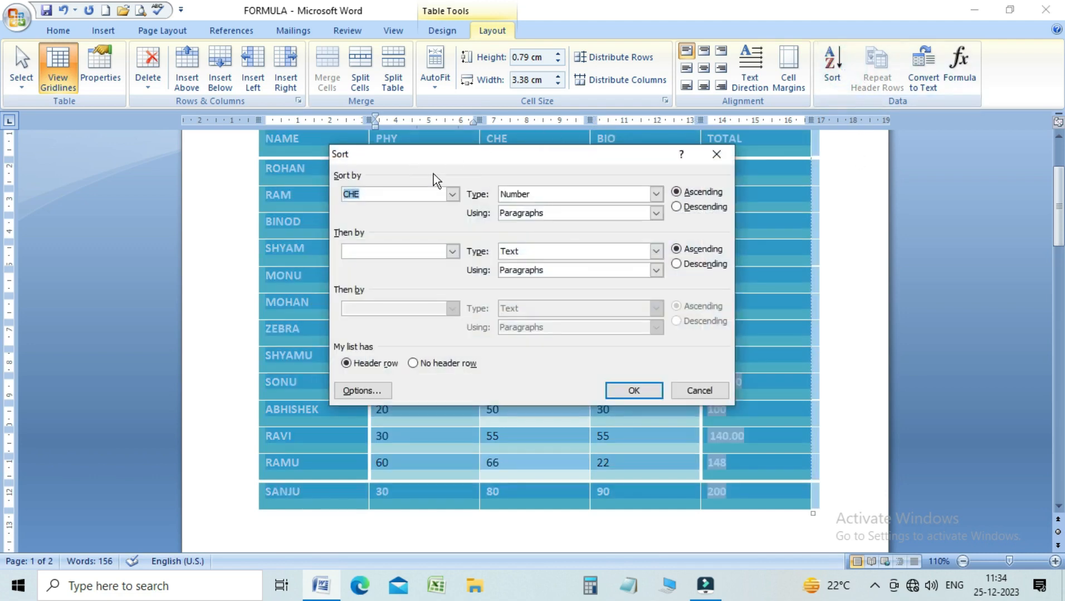
{"action": "left_click_drag", "start_coordinate": [556, 160], "coordinate": [572, 295]}
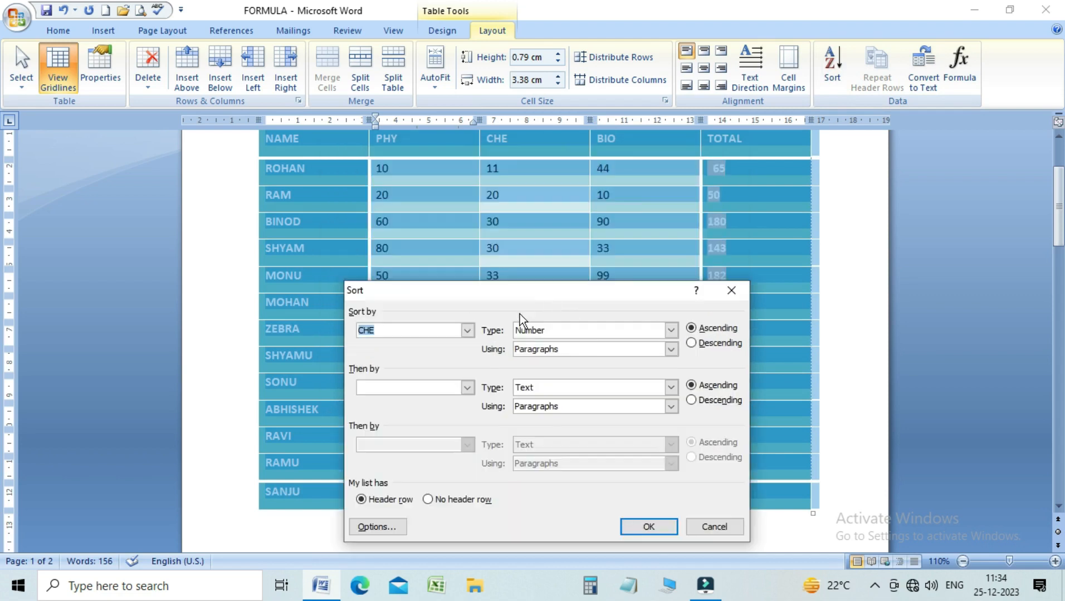
{"action": "left_click", "coordinate": [721, 526]}
{"action": "left_click", "coordinate": [677, 206]}
{"action": "left_click", "coordinate": [832, 66]}
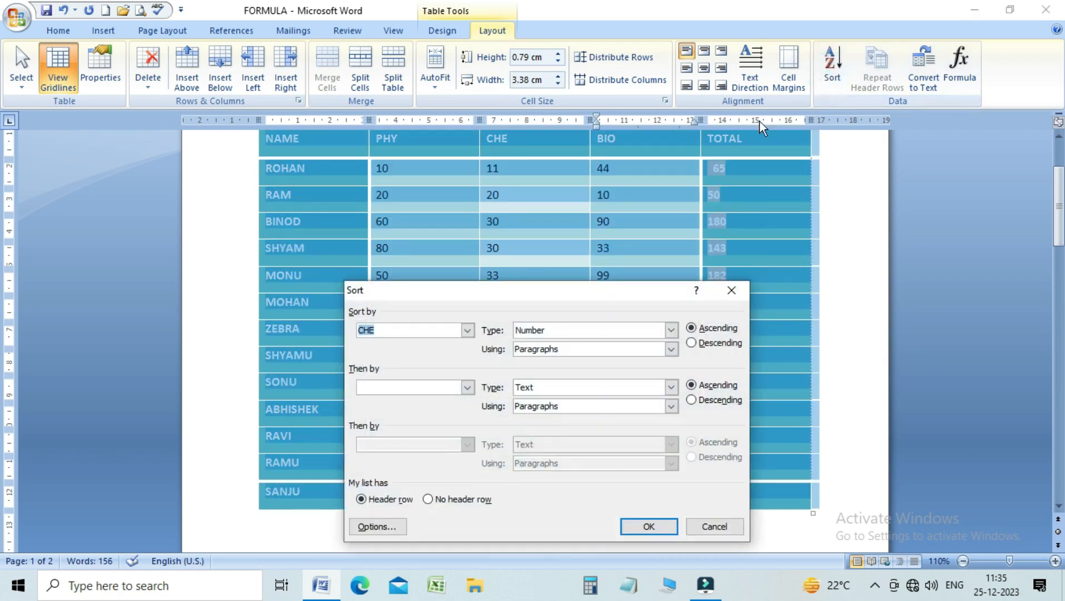
{"action": "left_click", "coordinate": [529, 331]}
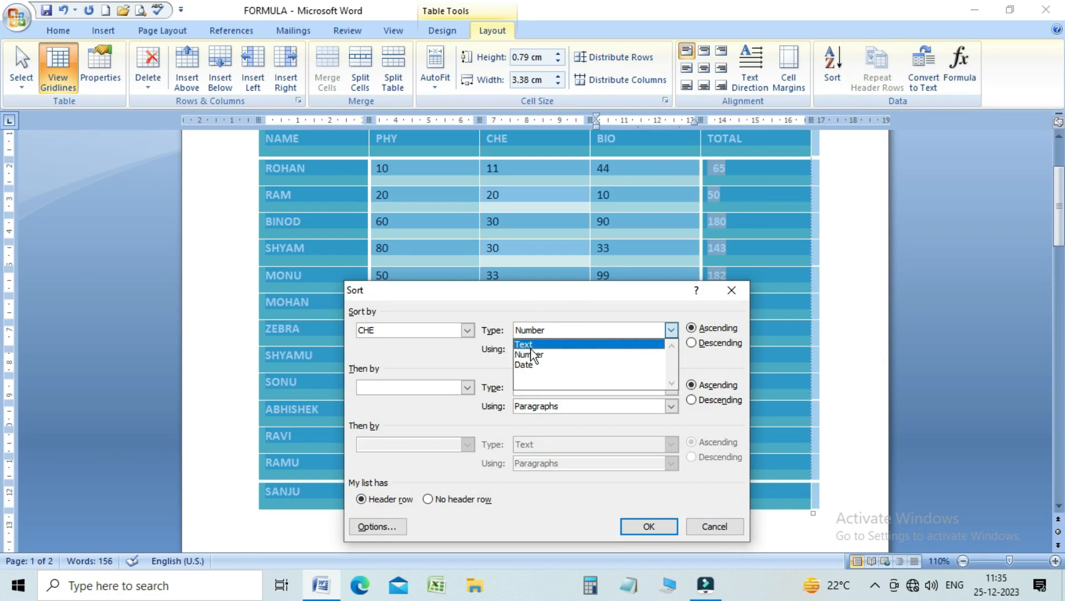
{"action": "left_click", "coordinate": [713, 526]}
Sort the second page's marks table by the D_O_B column as dates in ascending order
{"action": "left_click_drag", "start_coordinate": [1063, 187], "coordinate": [1063, 350]}
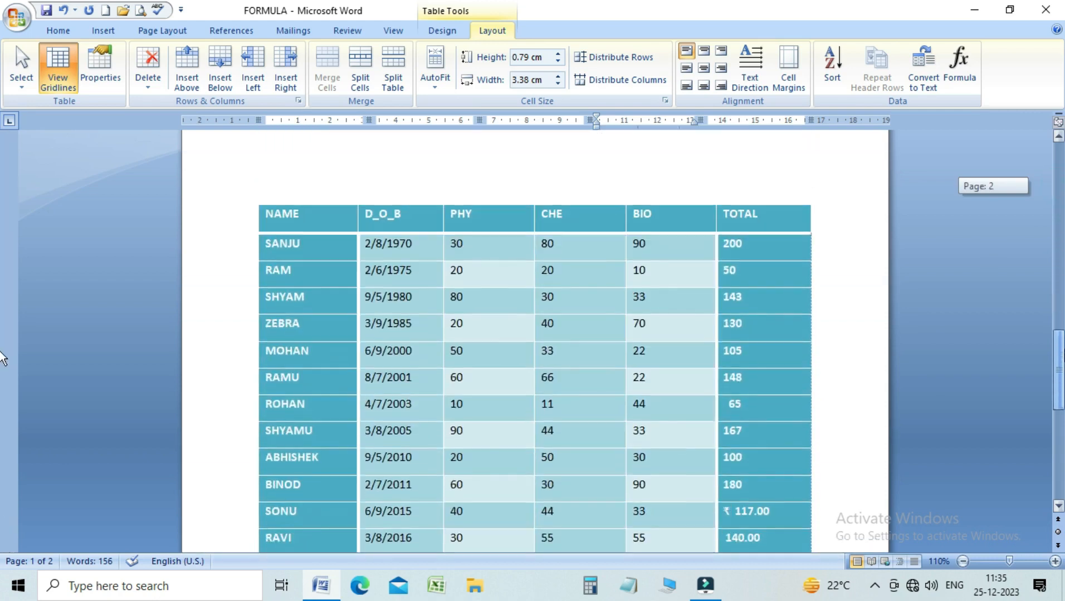
{"action": "left_click", "coordinate": [413, 246]}
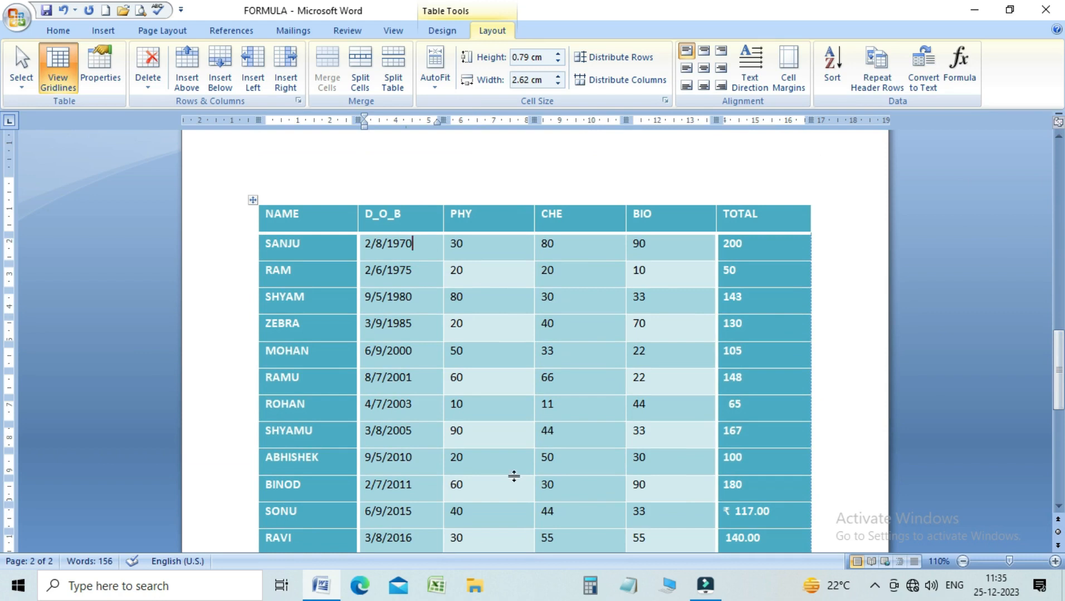
{"action": "mouse_move", "coordinate": [1060, 359]}
{"action": "left_mouse_down"}
{"action": "mouse_move", "coordinate": [1060, 390]}
{"action": "mouse_move", "coordinate": [1061, 367]}
{"action": "left_mouse_up"}
{"action": "left_click", "coordinate": [432, 315]}
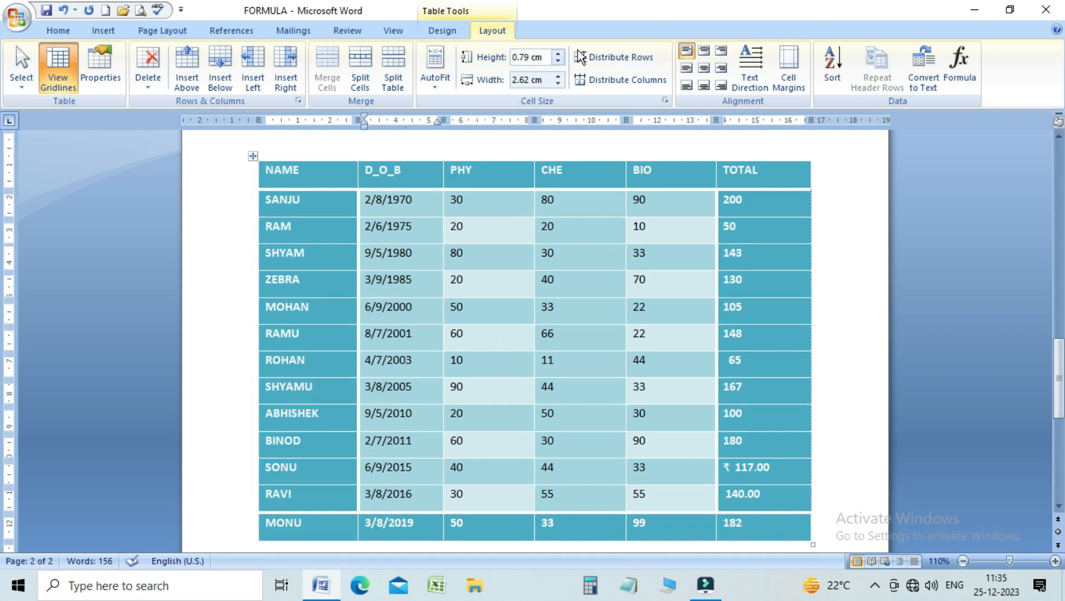
{"action": "left_click", "coordinate": [832, 67]}
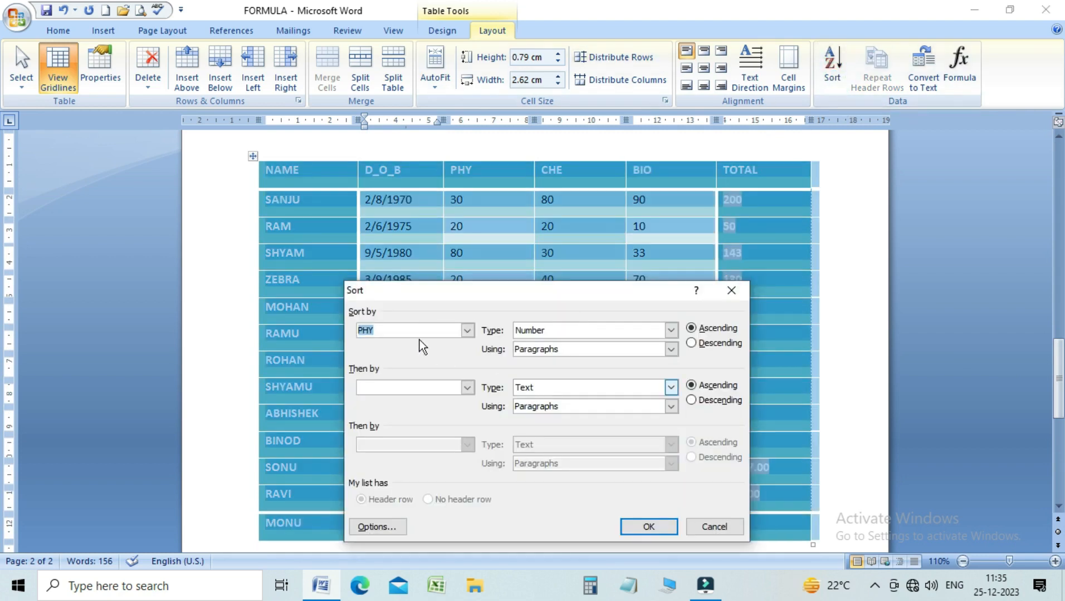
{"action": "left_click", "coordinate": [465, 329]}
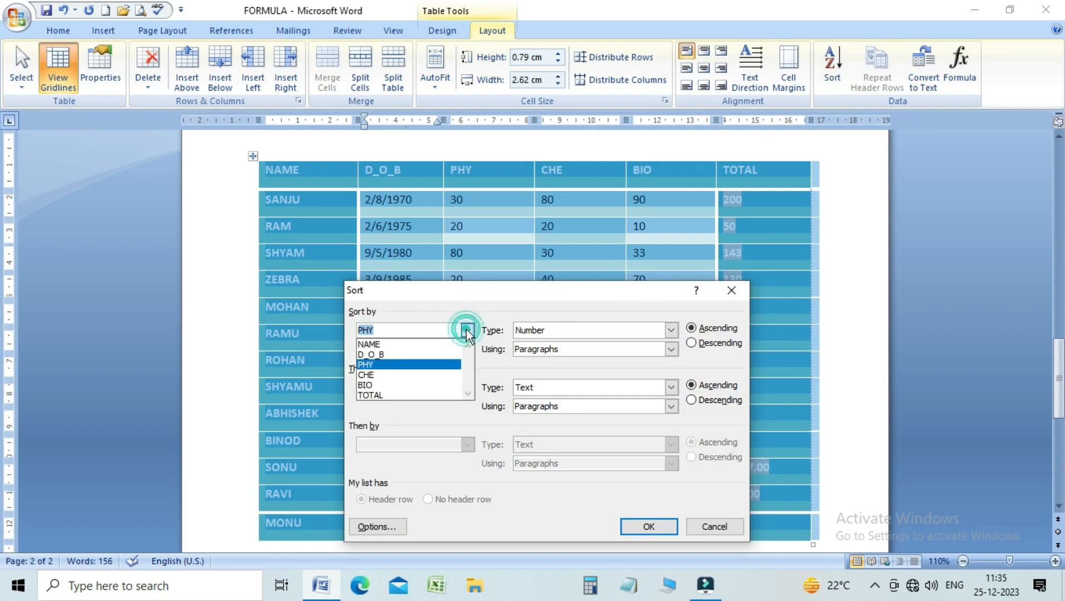
{"action": "left_click", "coordinate": [419, 353]}
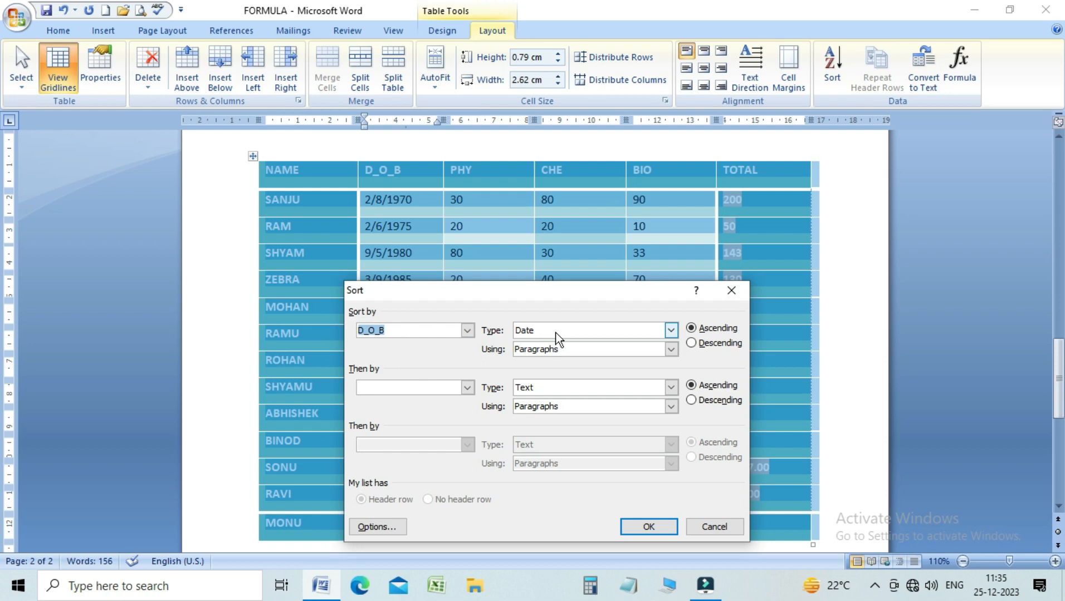
{"action": "left_click", "coordinate": [649, 527]}
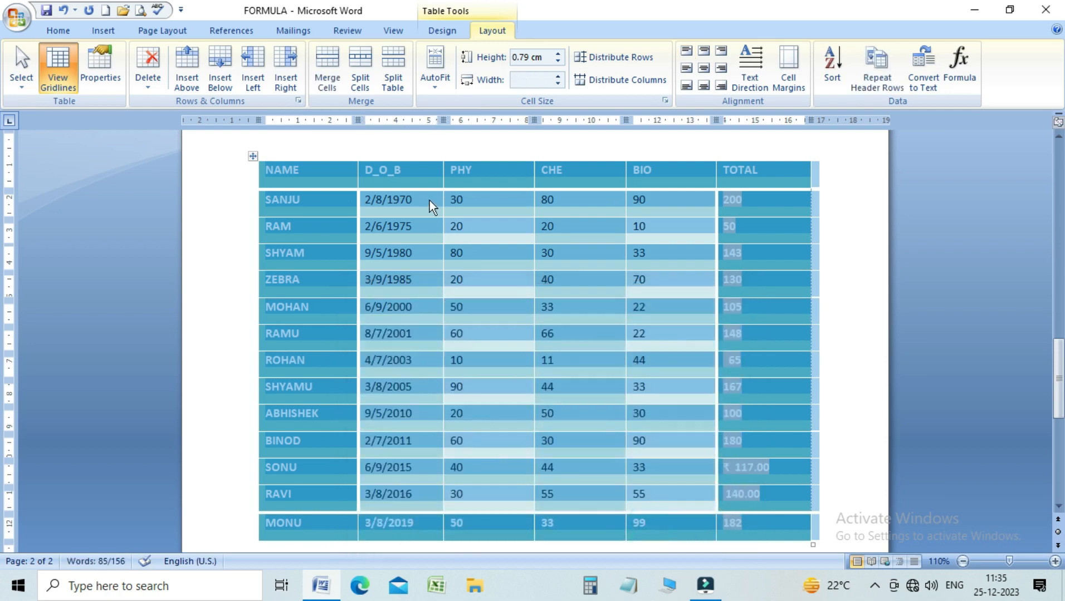
Examine the D_O_B column from first to last row to check its ascending date order
{"action": "left_click", "coordinate": [430, 200]}
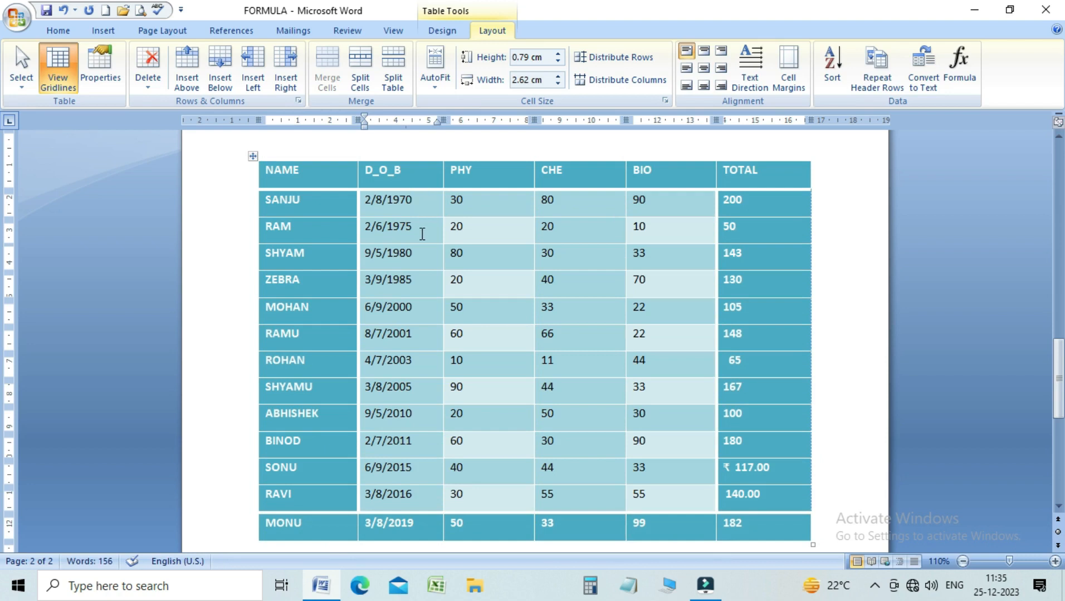
{"action": "left_click", "coordinate": [422, 307]}
{"action": "left_click", "coordinate": [421, 343]}
{"action": "left_click", "coordinate": [421, 363]}
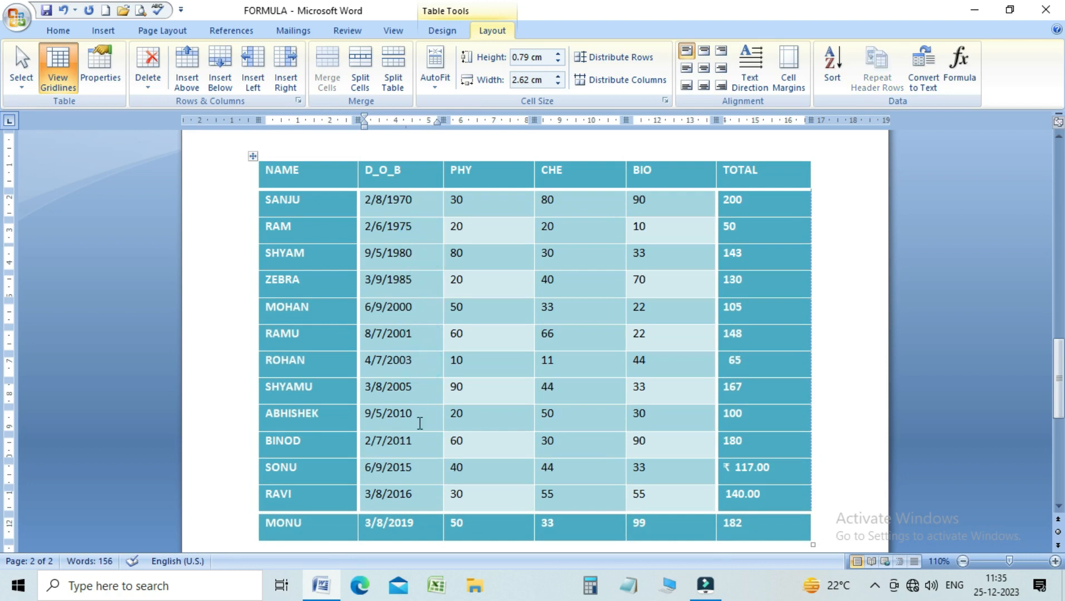
{"action": "left_click", "coordinate": [423, 530]}
Sort the second page's marks table by the D_O_B column as dates in descending order
{"action": "left_click", "coordinate": [832, 64]}
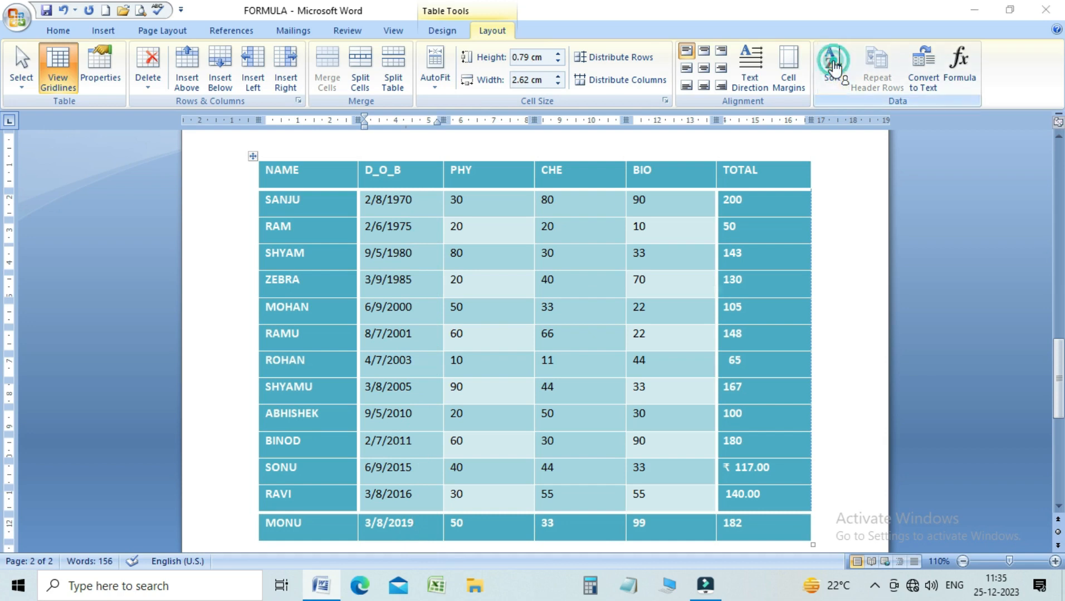
{"action": "left_click", "coordinate": [691, 345]}
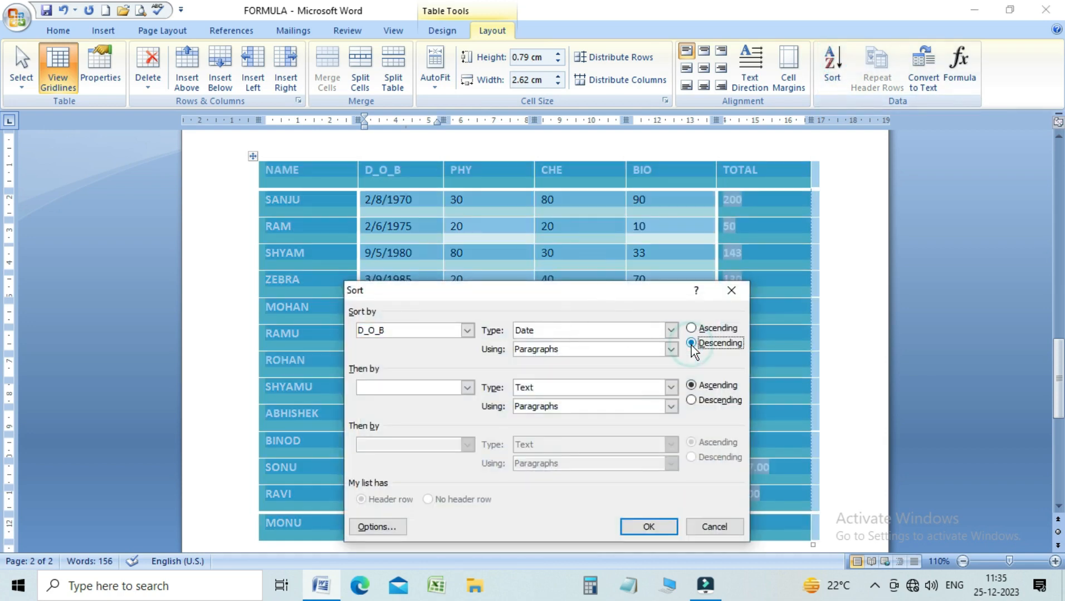
{"action": "left_click", "coordinate": [634, 527]}
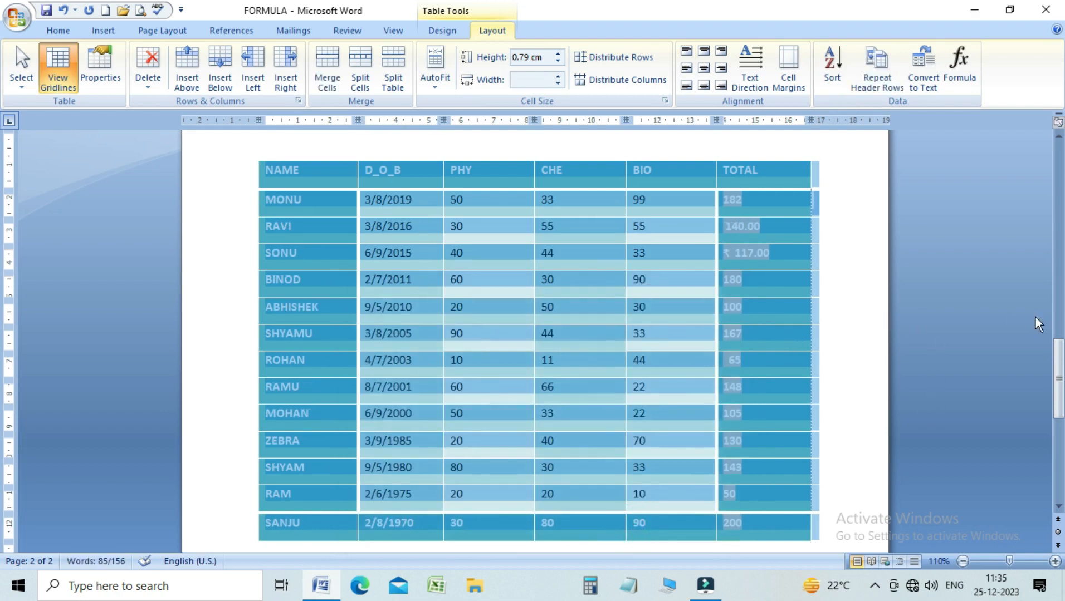
Examine the D_O_B column down to the last row of the second page's table to check its descending date order
{"action": "left_click_drag", "start_coordinate": [1058, 362], "coordinate": [1058, 373]}
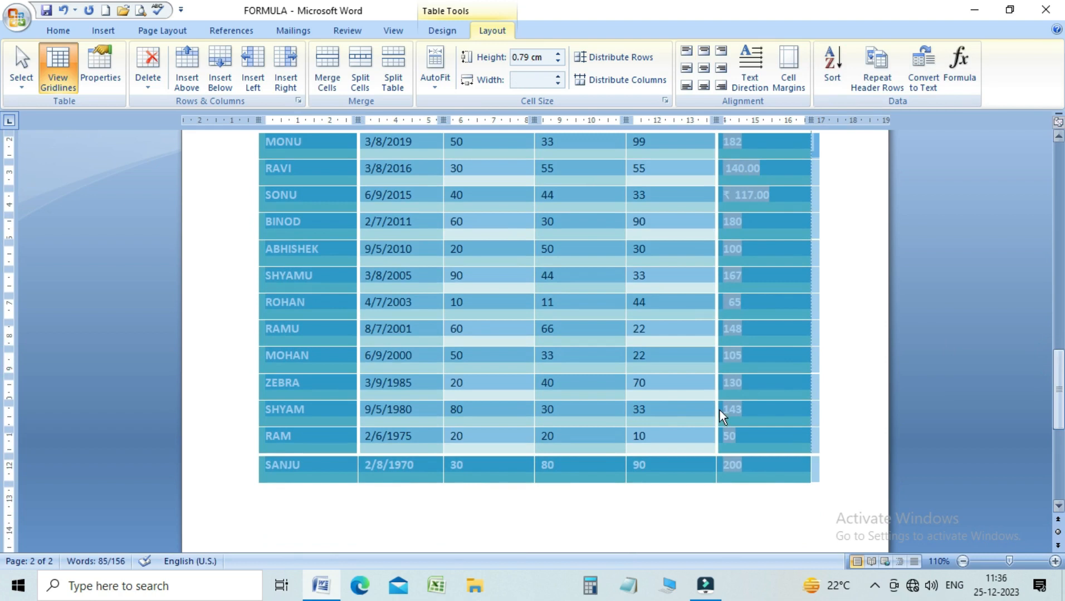
{"action": "left_click", "coordinate": [433, 461]}
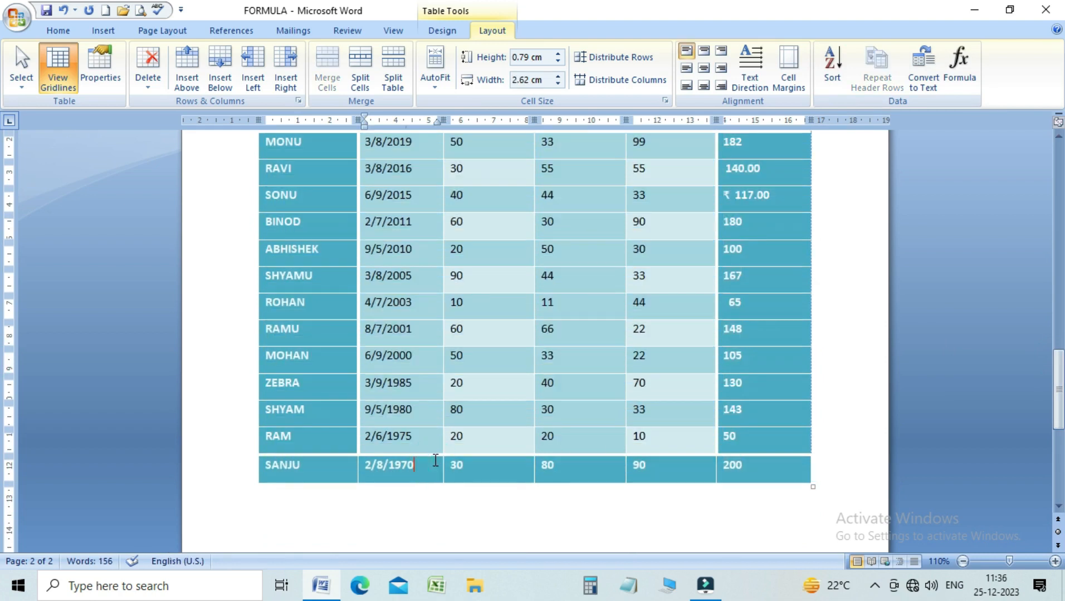
Return to the first page's table, read the description of Repeat Header Rows, and place the cursor in the BIO header cell
{"action": "left_click_drag", "start_coordinate": [1058, 422], "coordinate": [1054, 191]}
{"action": "left_click", "coordinate": [539, 300]}
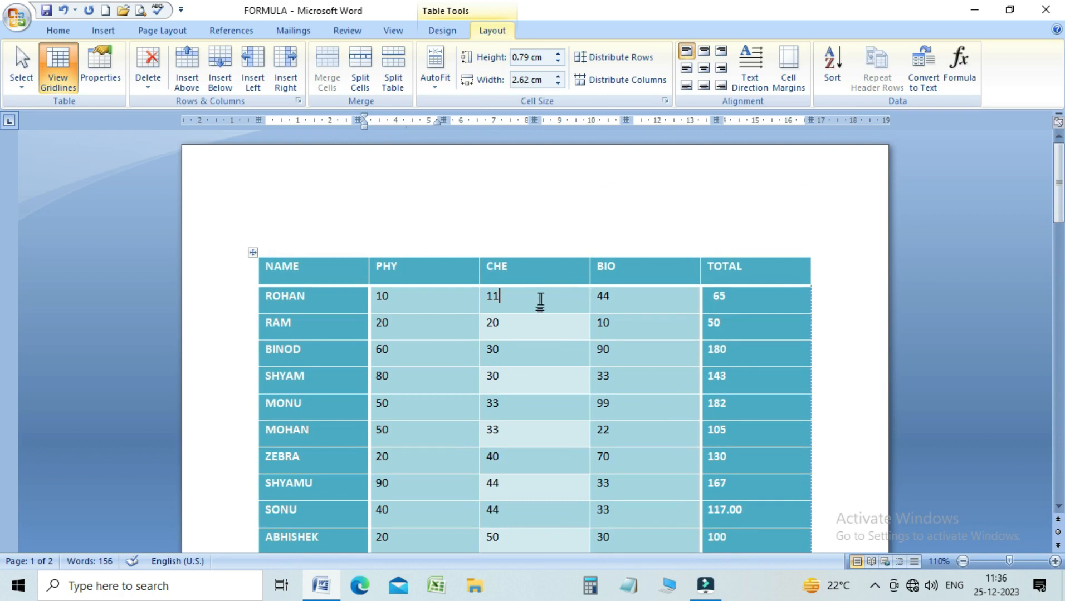
{"action": "left_click", "coordinate": [539, 301]}
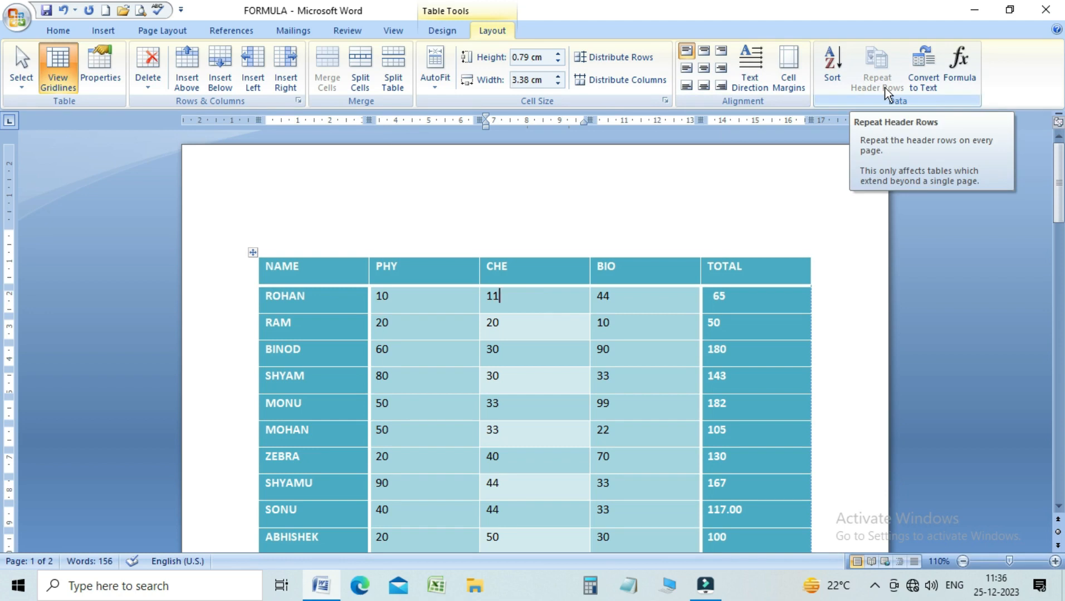
{"action": "left_click", "coordinate": [625, 273]}
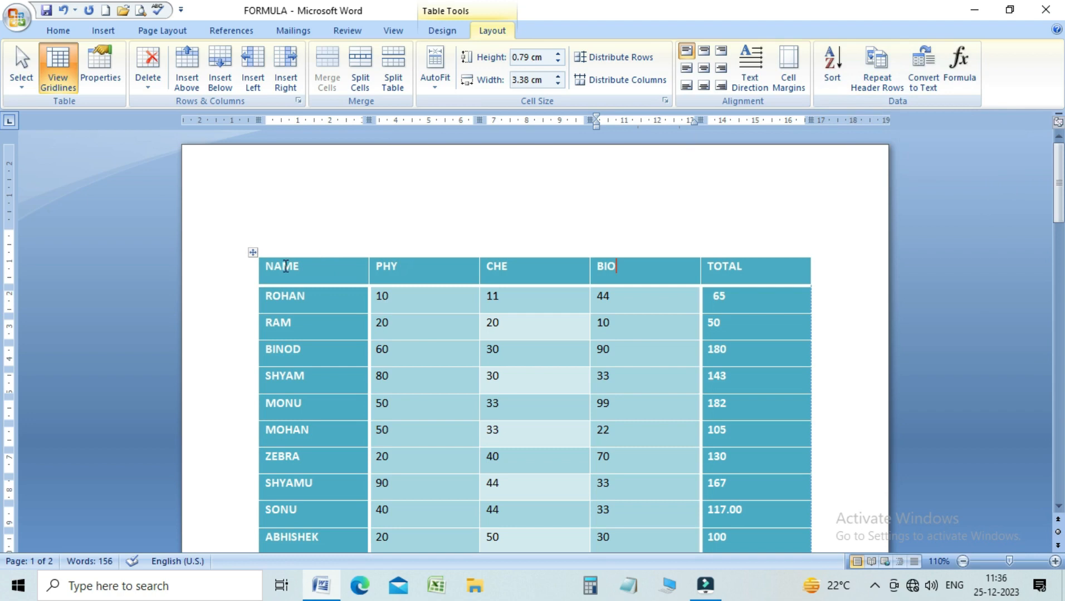
{"action": "left_click", "coordinate": [651, 265]}
Add blank rows at the end of the first page's marks table until it extends onto a third page
{"action": "left_click_drag", "start_coordinate": [1060, 217], "coordinate": [1026, 249]}
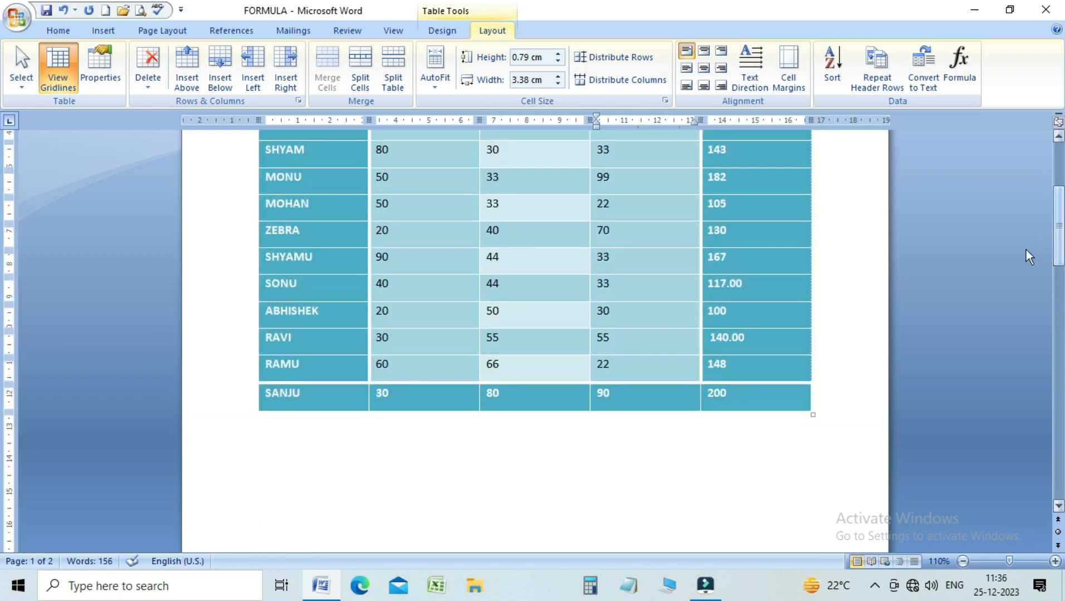
{"action": "left_click", "coordinate": [754, 396]}
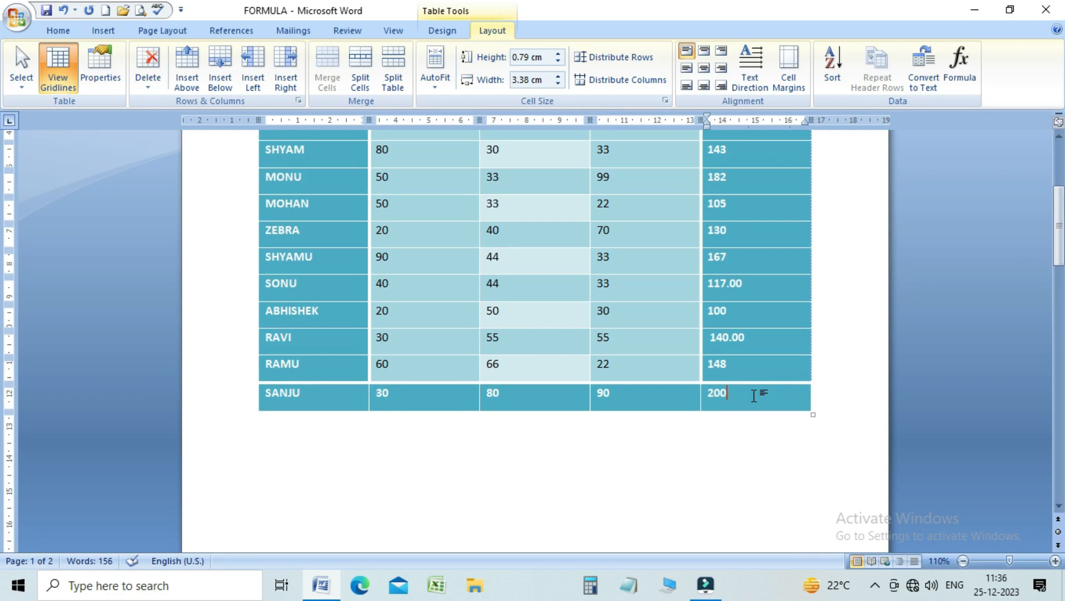
{"action": "key", "text": "Tab"}
{"action": "key", "text": "Tab"}
{"action": "key", "text": "Tab"}
{"action": "key", "text": "Tab"}
{"action": "key", "text": "Tab"}
{"action": "key", "text": "Tab"}
{"action": "key", "text": "Tab"}
{"action": "key", "text": "Tab"}
{"action": "key", "text": "Tab"}
{"action": "key", "text": "Tab"}
{"action": "key", "text": "Tab"}
{"action": "key", "text": "Tab"}
{"action": "key", "text": "Tab"}
{"action": "key", "text": "Tab"}
{"action": "key", "text": "Tab"}
{"action": "key", "text": "Tab"}
{"action": "key", "text": "Tab"}
{"action": "key", "text": "Tab"}
{"action": "key", "text": "Tab"}
{"action": "key", "text": "Tab"}
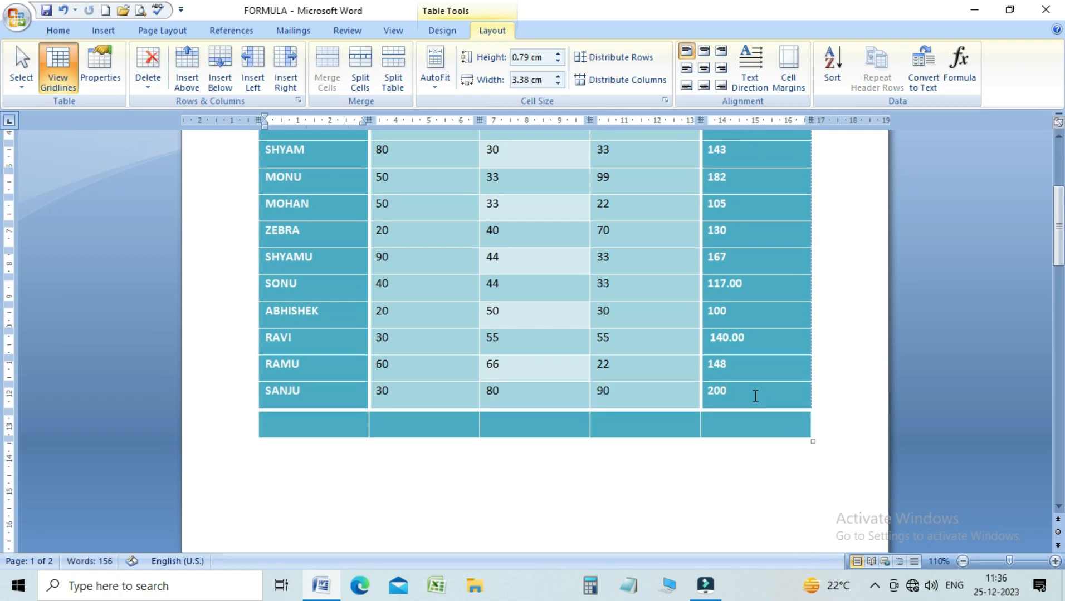
{"action": "key", "text": "Tab"}
{"action": "key", "text": "Tab"}
{"action": "key", "text": "Tab"}
{"action": "key", "text": "Tab"}
{"action": "key", "text": "Tab"}
{"action": "key", "text": "Tab"}
{"action": "key", "text": "Tab"}
{"action": "key", "text": "Tab"}
{"action": "key", "text": "Tab"}
{"action": "key", "text": "Tab"}
{"action": "key", "text": "Tab"}
{"action": "key", "text": "Tab"}
{"action": "key", "text": "Tab"}
{"action": "key", "text": "Tab"}
{"action": "key", "text": "Tab"}
{"action": "key", "text": "Tab"}
{"action": "key", "text": "Tab"}
{"action": "key", "text": "Tab"}
{"action": "key", "text": "Tab"}
{"action": "key", "text": "Tab"}
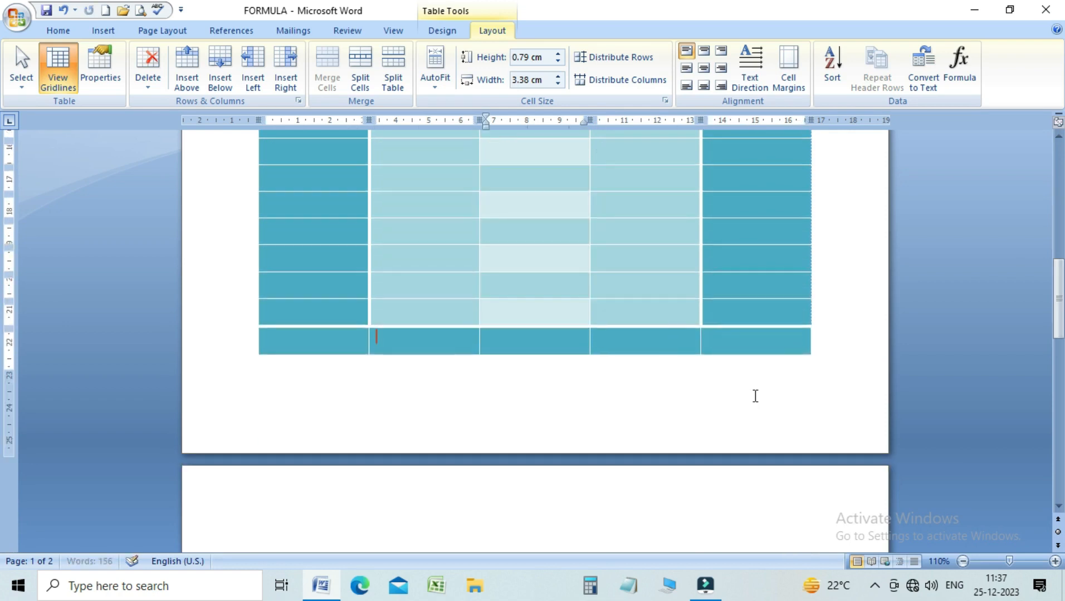
{"action": "key", "text": "Tab"}
{"action": "key", "text": "Tab"}
{"action": "key", "text": "Tab"}
{"action": "key", "text": "Tab"}
{"action": "key", "text": "Tab"}
{"action": "key", "text": "Tab"}
{"action": "key", "text": "Tab"}
{"action": "key", "text": "Tab"}
{"action": "key", "text": "Tab"}
{"action": "key", "text": "Tab"}
{"action": "key", "text": "Tab"}
{"action": "key", "text": "Tab"}
{"action": "key", "text": "Tab"}
{"action": "key", "text": "Tab"}
{"action": "key", "text": "Tab"}
{"action": "key", "text": "Tab"}
{"action": "key", "text": "Tab"}
{"action": "key", "text": "Tab"}
{"action": "key", "text": "Tab"}
{"action": "key", "text": "Tab"}
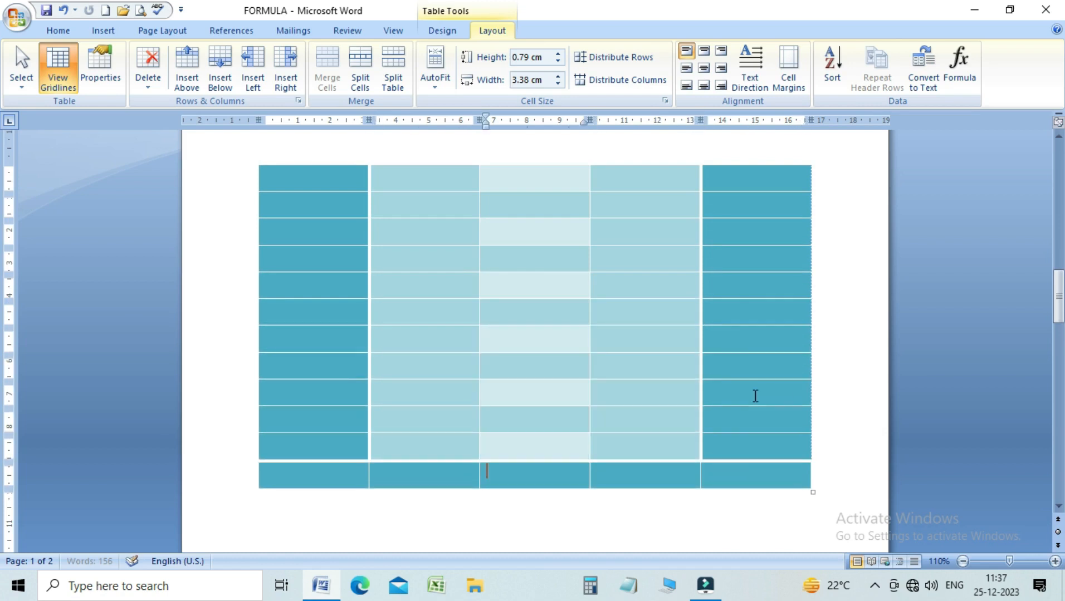
{"action": "key", "text": "Tab"}
{"action": "key", "text": "Tab"}
{"action": "key", "text": "Tab"}
{"action": "key", "text": "Tab"}
{"action": "key", "text": "Tab"}
{"action": "key", "text": "Tab"}
{"action": "key", "text": "Tab"}
{"action": "key", "text": "Tab"}
{"action": "key", "text": "Tab"}
{"action": "key", "text": "Tab"}
{"action": "key", "text": "Tab"}
{"action": "key", "text": "Tab"}
{"action": "key", "text": "Tab"}
{"action": "key", "text": "Tab"}
{"action": "key", "text": "Tab"}
{"action": "key", "text": "Tab"}
{"action": "key", "text": "Tab"}
{"action": "key", "text": "Tab"}
{"action": "key", "text": "Tab"}
{"action": "key", "text": "Tab"}
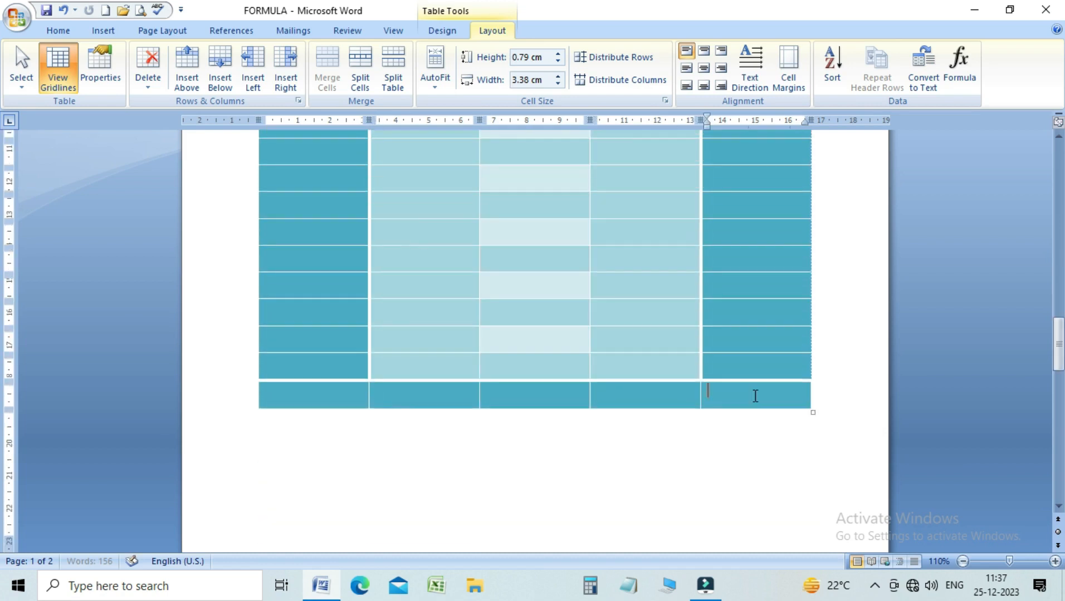
{"action": "key", "text": "Tab"}
{"action": "key", "text": "Tab"}
{"action": "key", "text": "Tab"}
{"action": "key", "text": "Tab"}
{"action": "key", "text": "Tab"}
{"action": "key", "text": "Tab"}
{"action": "key", "text": "Tab"}
{"action": "key", "text": "Tab"}
{"action": "key", "text": "Tab"}
{"action": "key", "text": "Tab"}
{"action": "key", "text": "Tab"}
{"action": "key", "text": "Tab"}
{"action": "key", "text": "Tab"}
{"action": "key", "text": "Tab"}
{"action": "key", "text": "Tab"}
{"action": "key", "text": "Tab"}
{"action": "key", "text": "Tab"}
{"action": "key", "text": "Tab"}
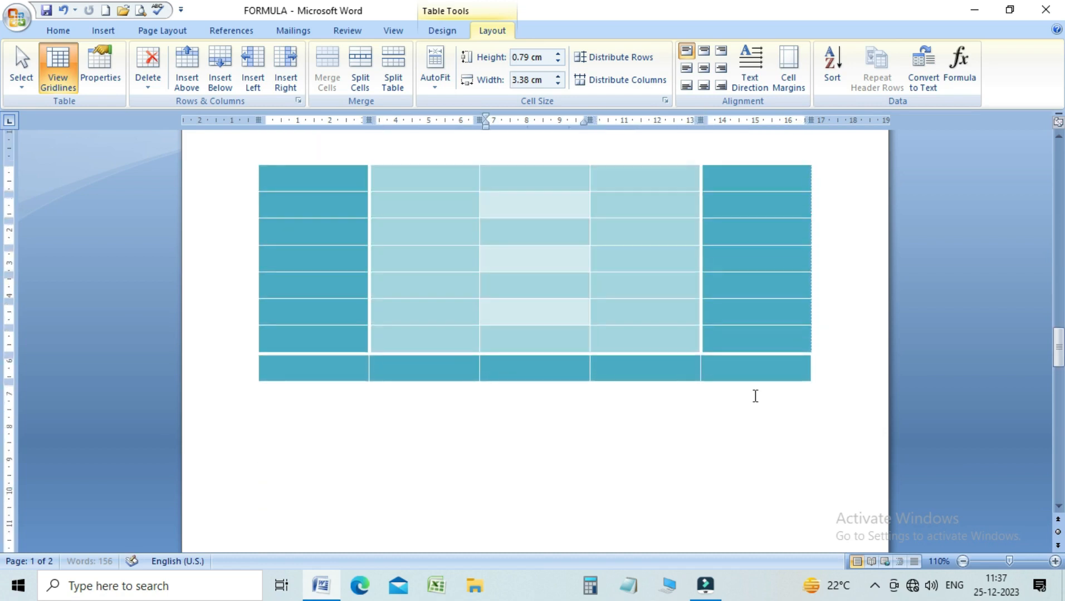
From the BIO header cell, turn on Repeat Header Rows for the extended table and check the heading on its second page
{"action": "left_click_drag", "start_coordinate": [1058, 348], "coordinate": [1058, 251]}
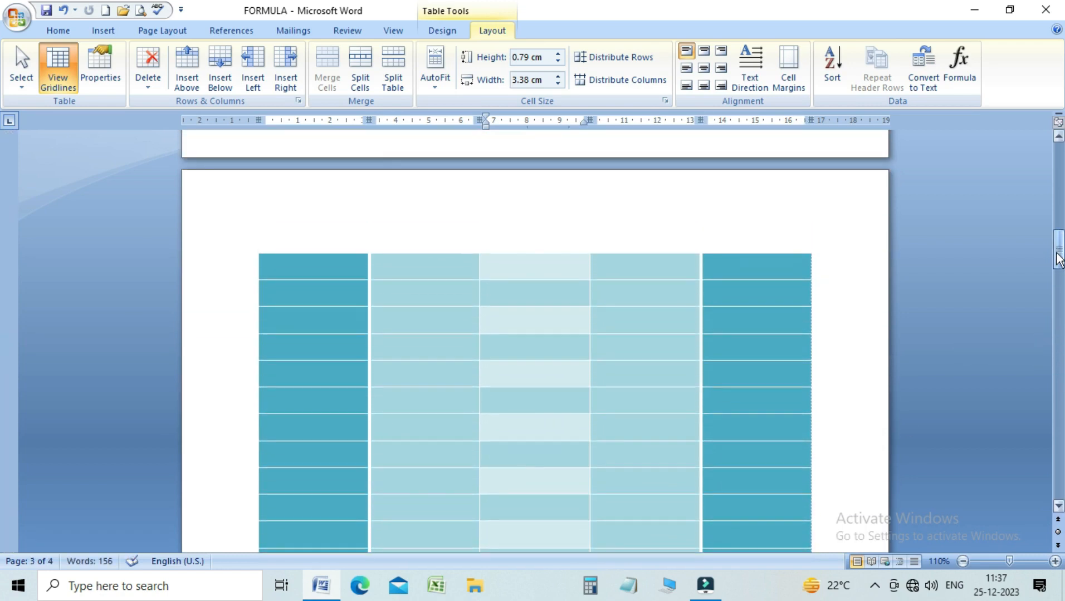
{"action": "left_click", "coordinate": [523, 277]}
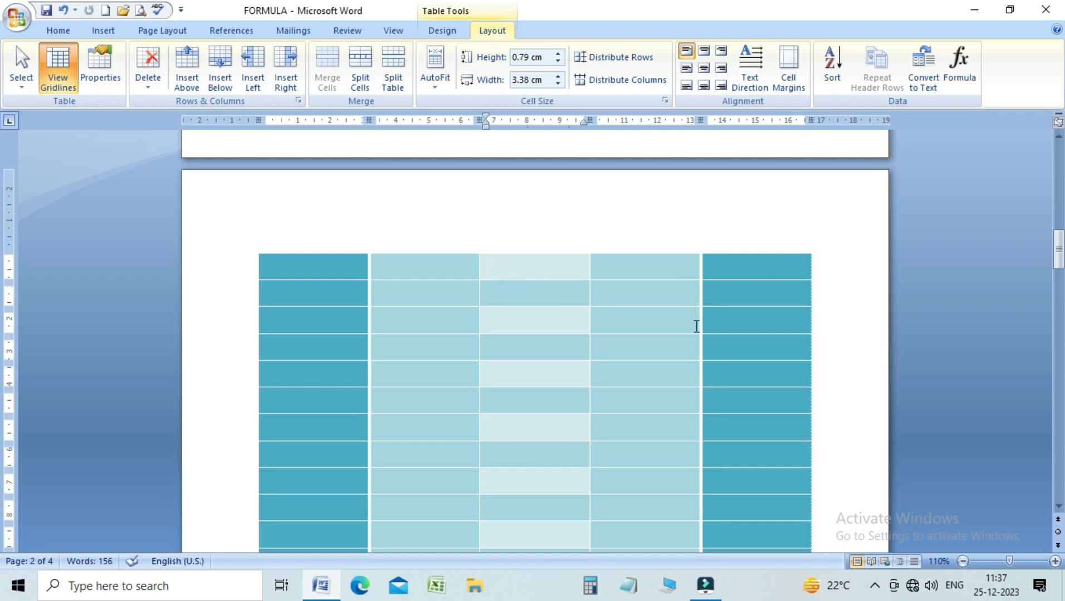
{"action": "left_click_drag", "start_coordinate": [1057, 261], "coordinate": [1056, 167]}
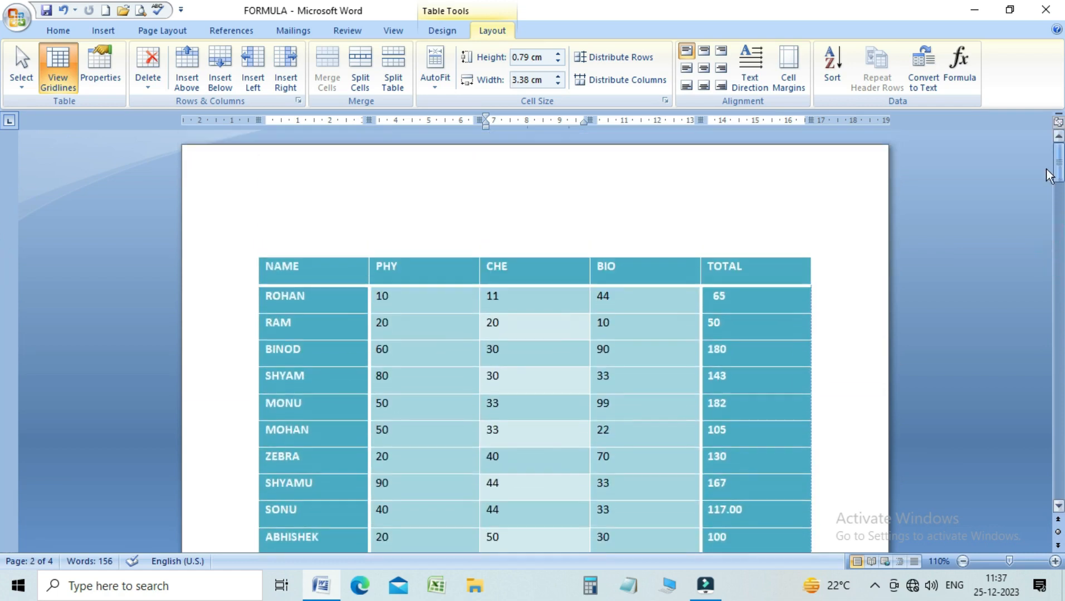
{"action": "left_click", "coordinate": [661, 272]}
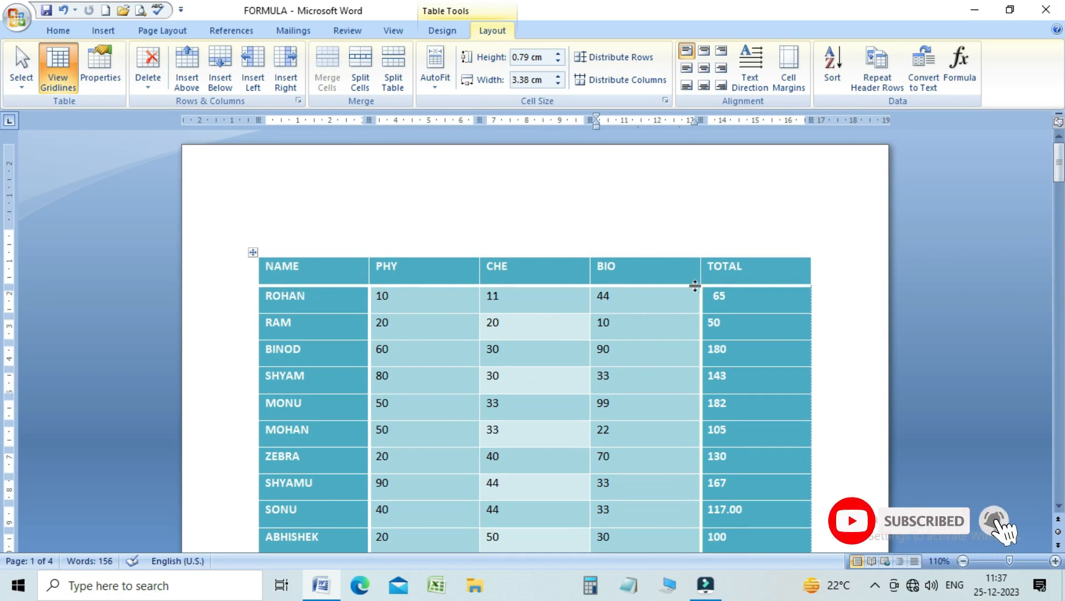
{"action": "mouse_move", "coordinate": [1058, 168]}
{"action": "left_mouse_down"}
{"action": "mouse_move", "coordinate": [1059, 302]}
{"action": "mouse_move", "coordinate": [1058, 165]}
{"action": "left_mouse_up"}
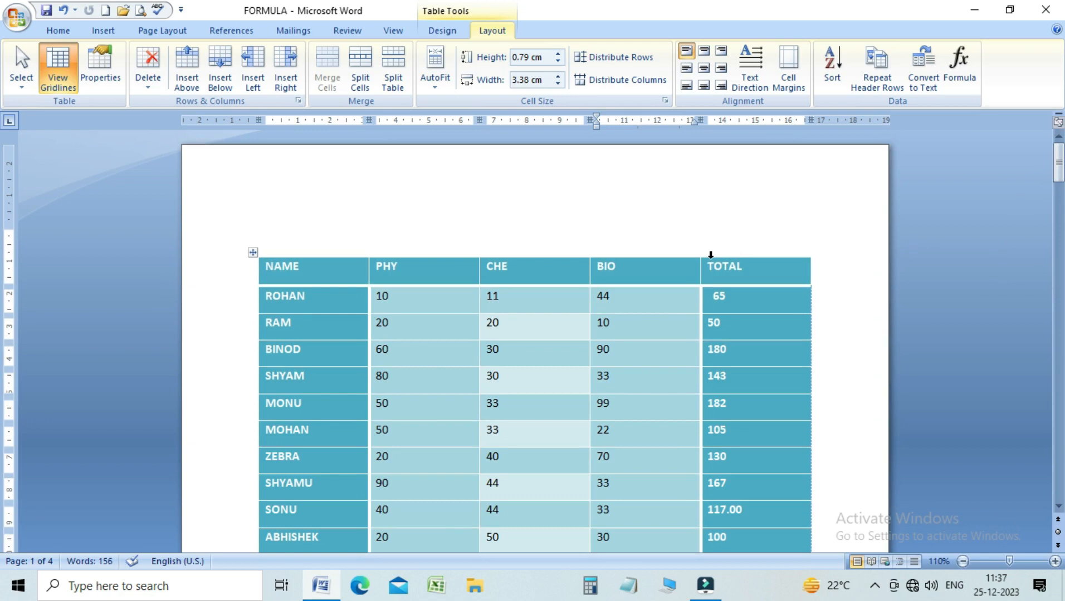
{"action": "left_click", "coordinate": [870, 65]}
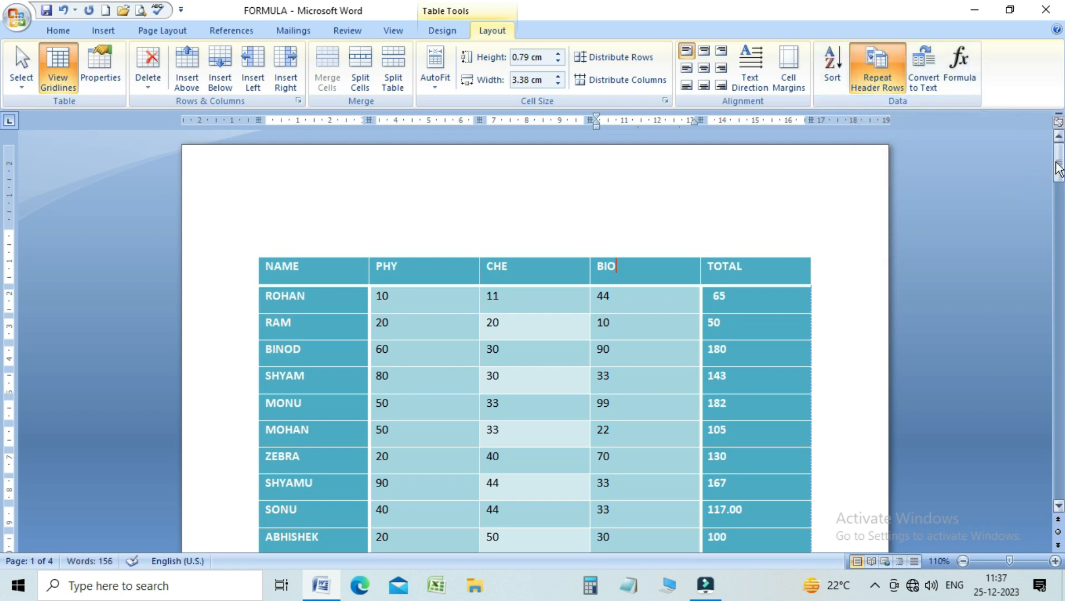
{"action": "left_click_drag", "start_coordinate": [1058, 165], "coordinate": [1057, 243]}
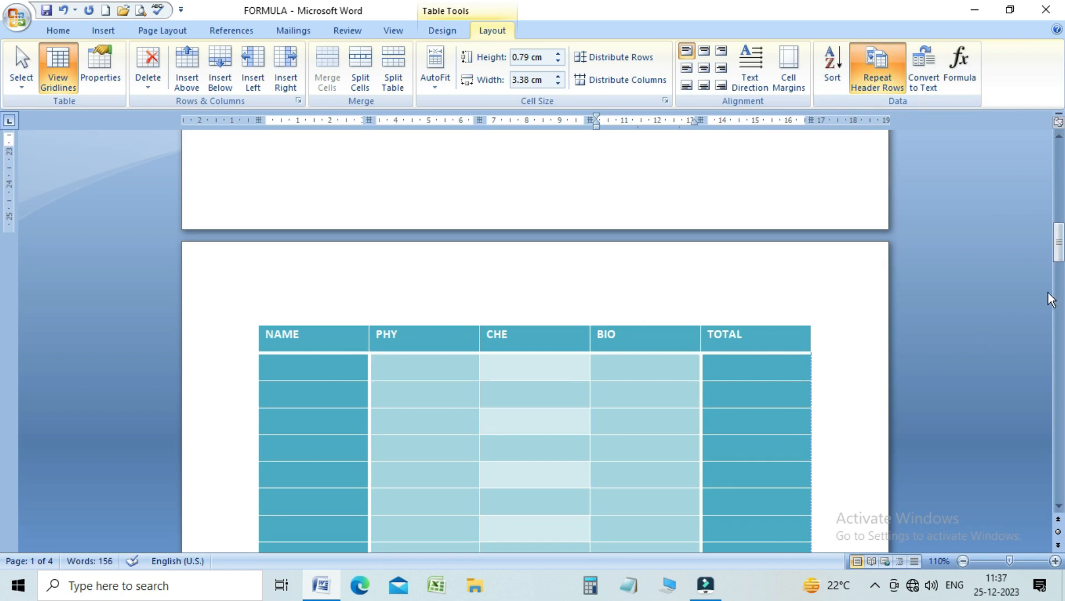
{"action": "left_click_drag", "start_coordinate": [1056, 249], "coordinate": [1056, 159]}
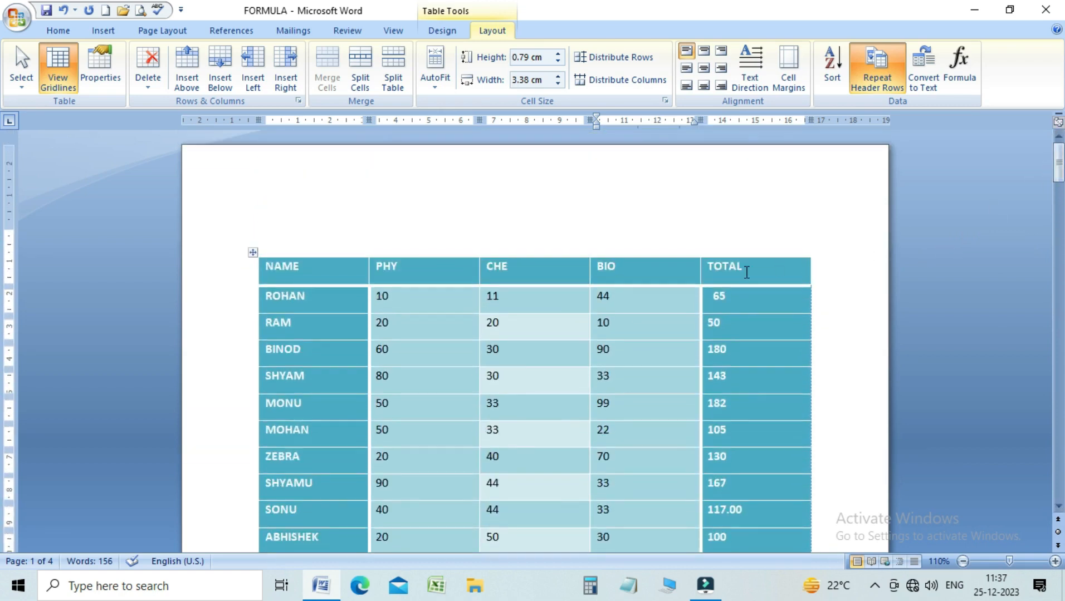
Turn Repeat Header Rows off and on again for the extended table, and check the headings on its continuation pages
{"action": "left_click", "coordinate": [893, 83]}
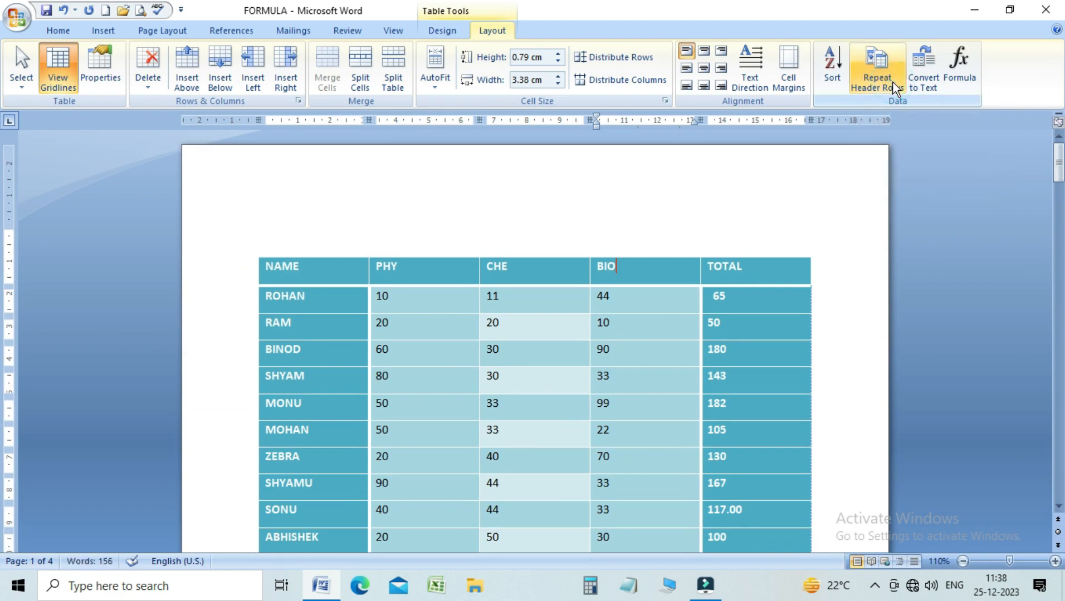
{"action": "mouse_move", "coordinate": [1056, 163]}
{"action": "left_mouse_down"}
{"action": "mouse_move", "coordinate": [1060, 251]}
{"action": "mouse_move", "coordinate": [1057, 162]}
{"action": "left_mouse_up"}
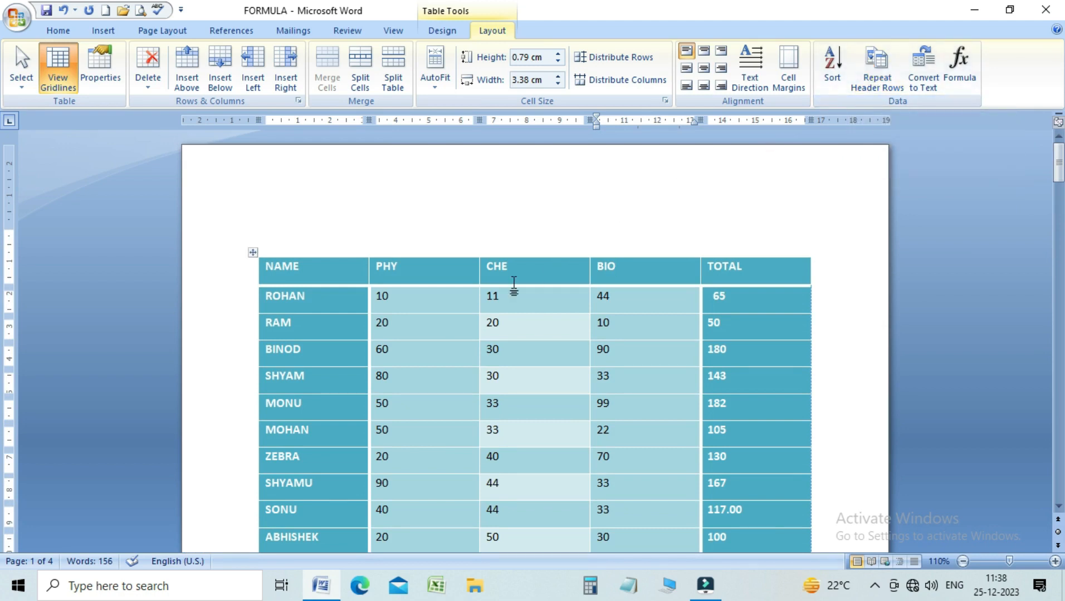
{"action": "left_click", "coordinate": [876, 81]}
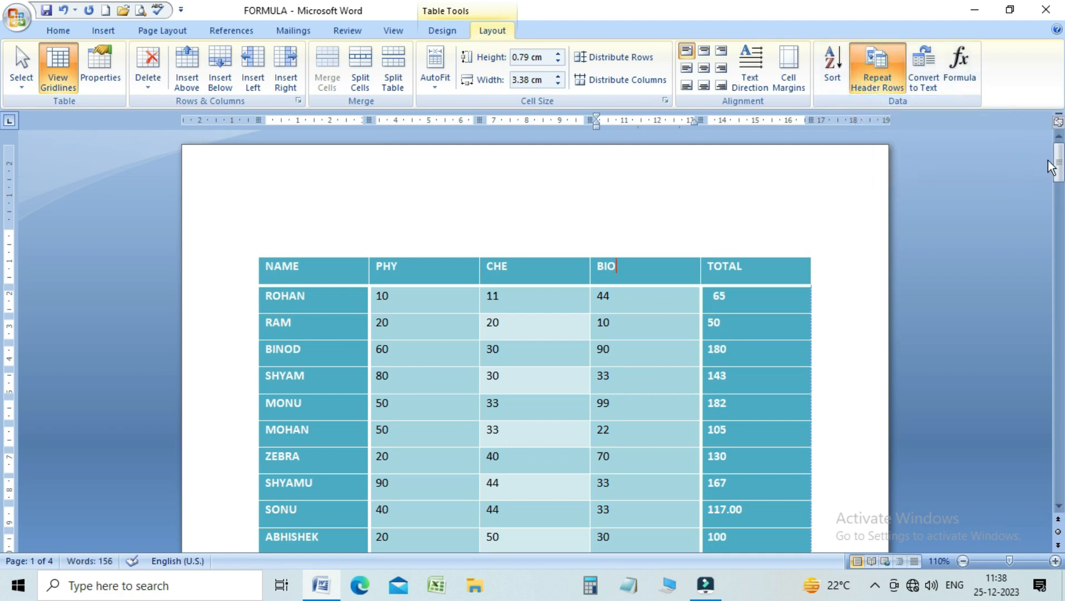
{"action": "left_click_drag", "start_coordinate": [1057, 166], "coordinate": [1057, 327]}
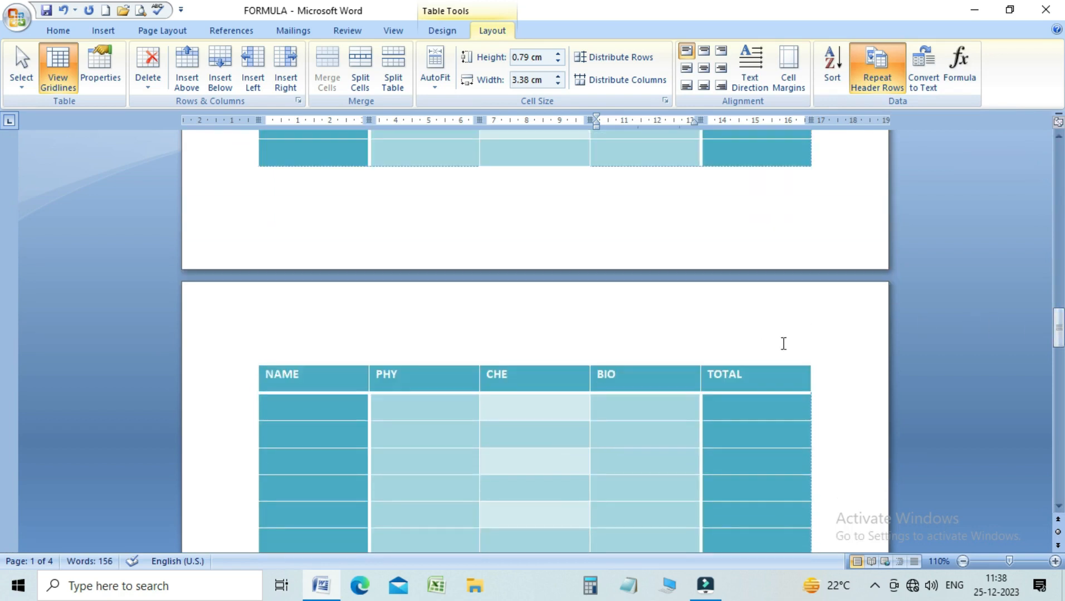
Turn off Repeat Header Rows for the extended table and return to the marks on the first page
{"action": "left_click", "coordinate": [875, 76]}
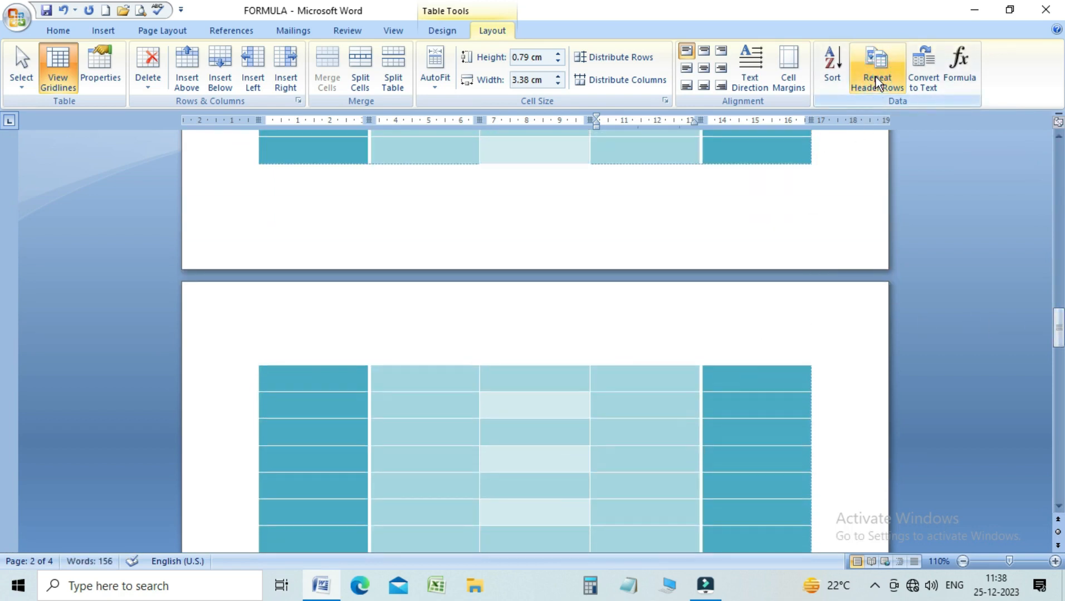
{"action": "left_click_drag", "start_coordinate": [1056, 348], "coordinate": [1023, 194]}
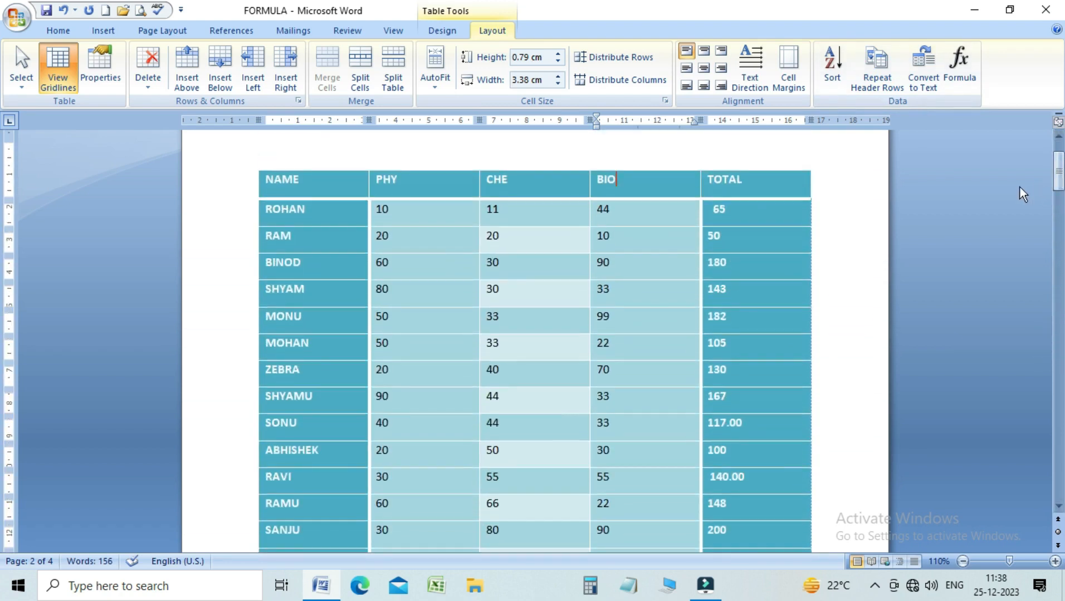
{"action": "left_click", "coordinate": [731, 265]}
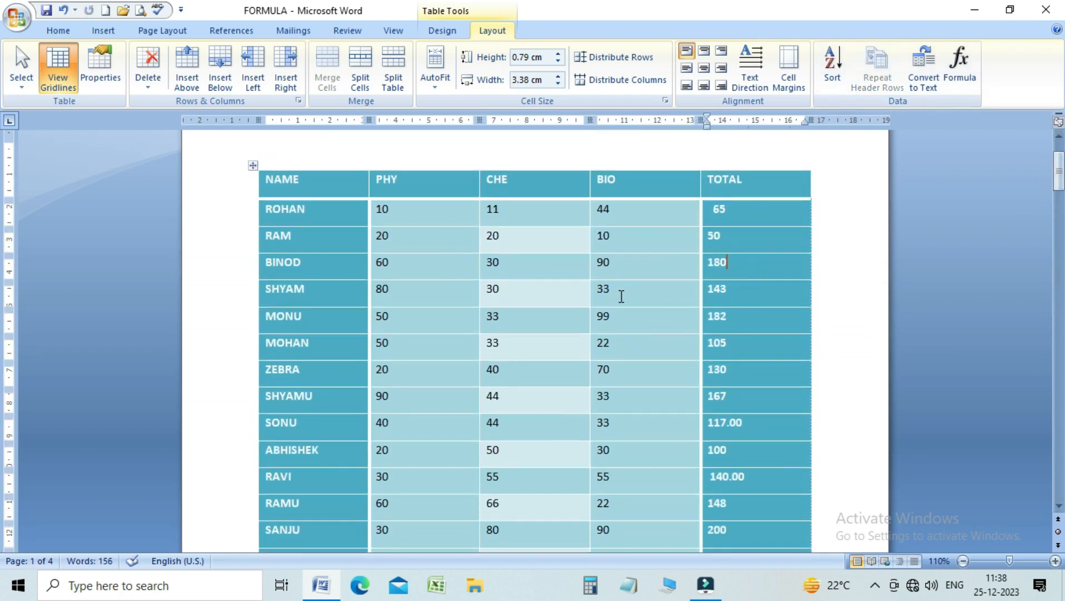
Undo the header-row changes and all added blank rows until the first page's marks table ends at its last filled row
{"action": "key", "text": "ctrl+z"}
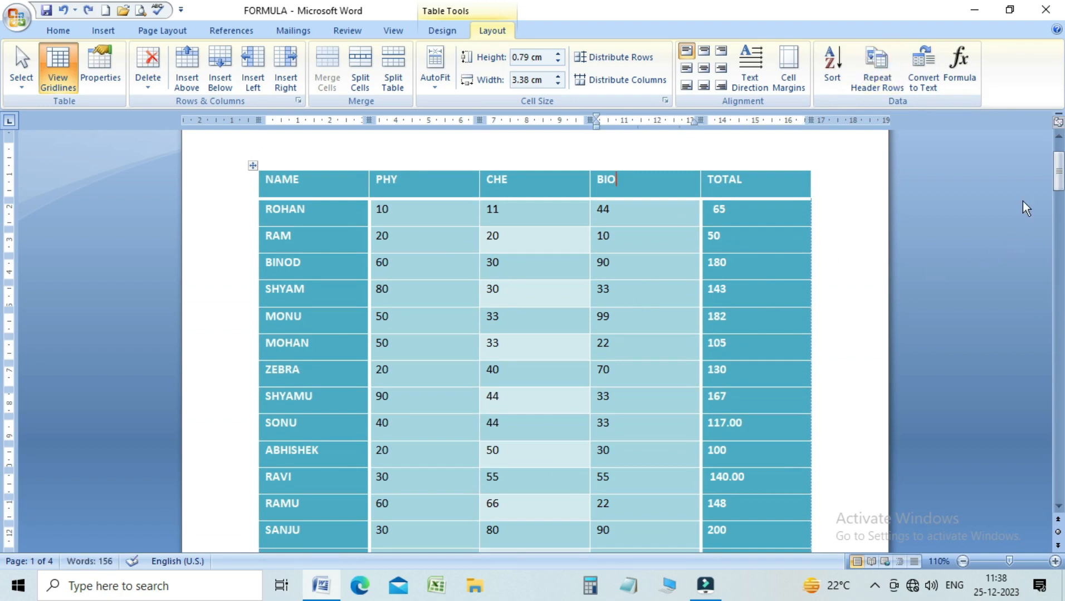
{"action": "left_click_drag", "start_coordinate": [1058, 177], "coordinate": [1061, 195]}
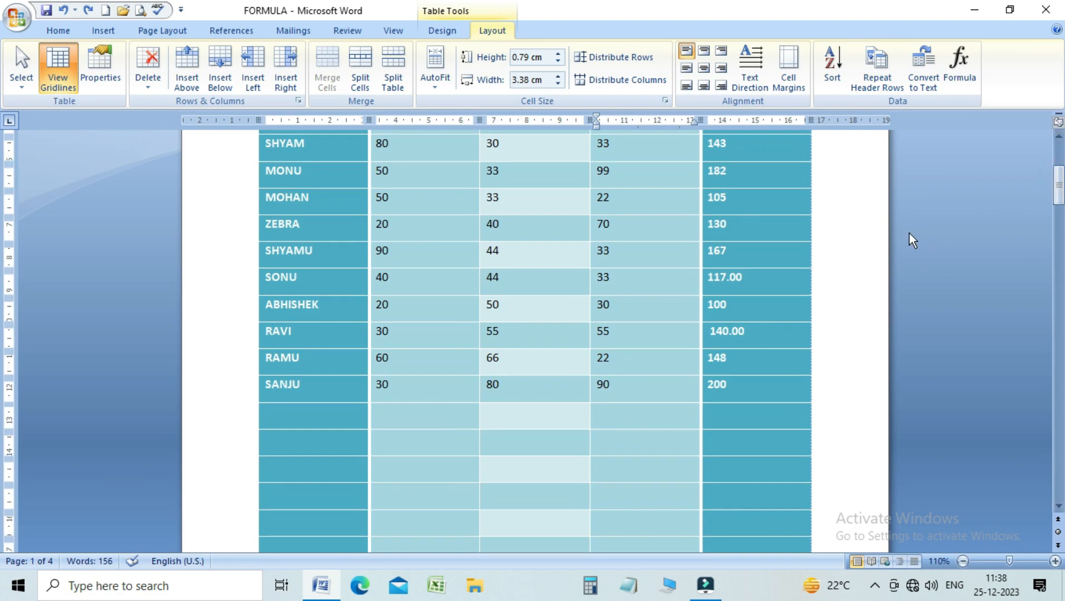
{"action": "key", "text": "ctrl+z"}
{"action": "key", "text": "ctrl+z"}
{"action": "key", "text": "ctrl+z"}
{"action": "key", "text": "ctrl+z"}
{"action": "key", "text": "ctrl+z"}
{"action": "key", "text": "ctrl+z"}
{"action": "key", "text": "ctrl+z"}
{"action": "key", "text": "ctrl+z"}
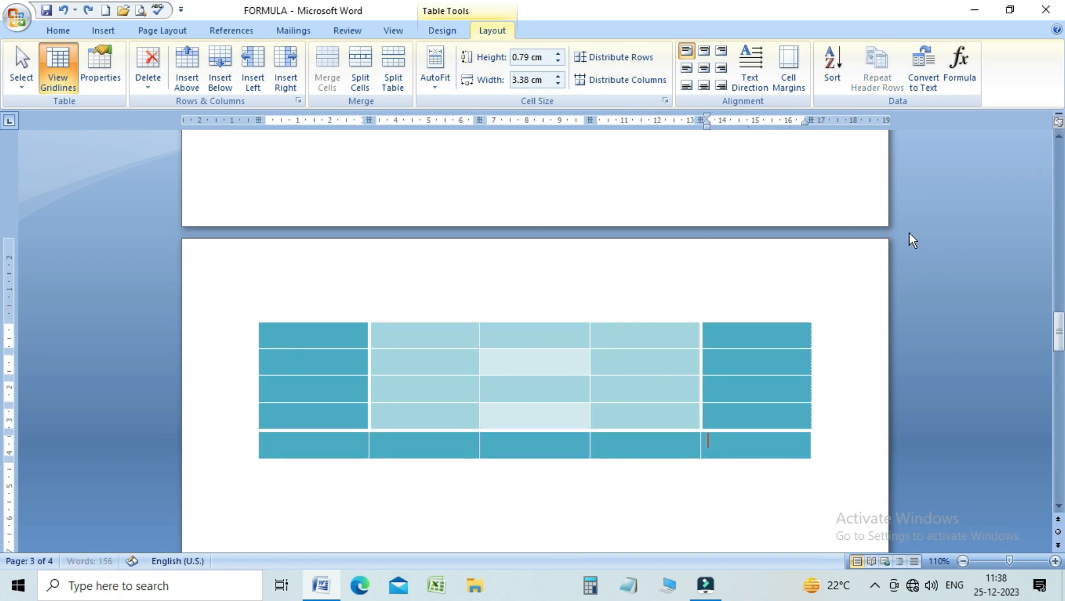
{"action": "key", "text": "ctrl+z"}
{"action": "key", "text": "ctrl+z"}
{"action": "key", "text": "ctrl+z"}
{"action": "key", "text": "ctrl+z"}
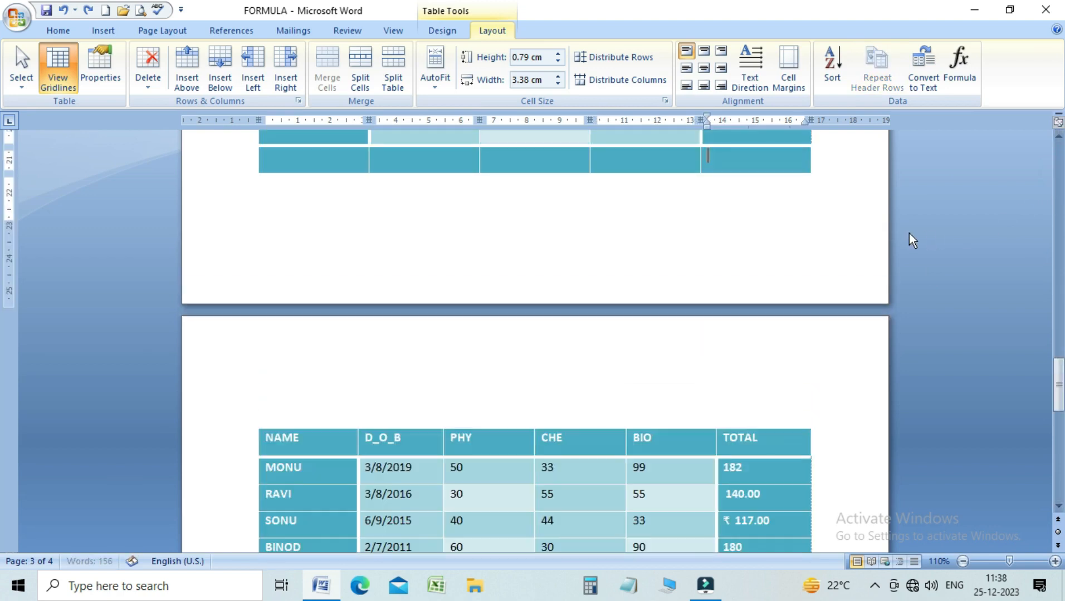
{"action": "key", "text": "ctrl+z"}
{"action": "key", "text": "ctrl+z"}
{"action": "key", "text": "ctrl+z"}
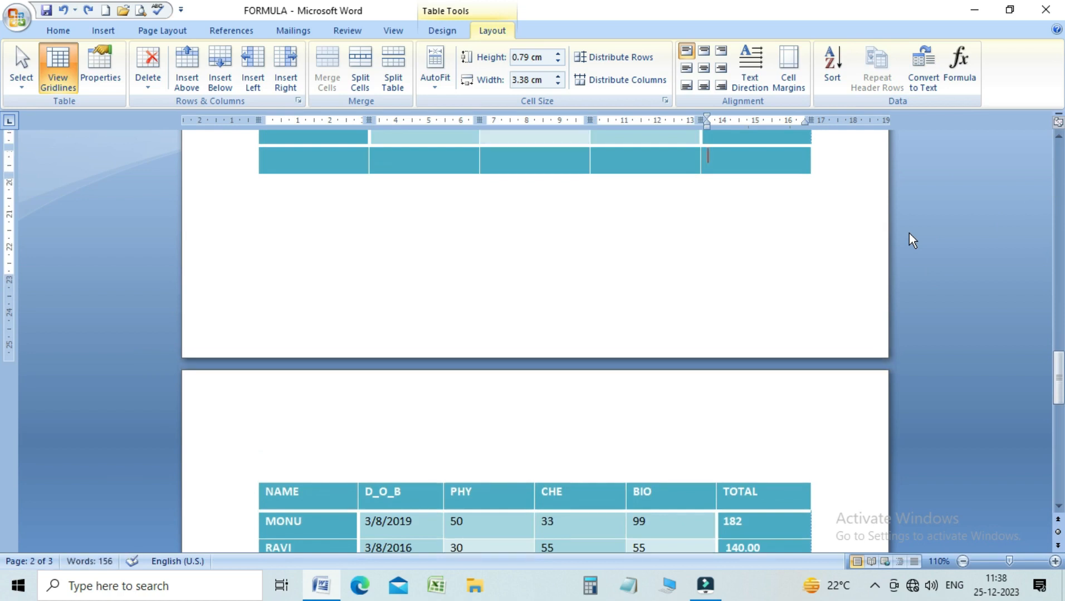
{"action": "key", "text": "ctrl+z"}
{"action": "key", "text": "ctrl+z"}
{"action": "key", "text": "ctrl+z"}
{"action": "key", "text": "ctrl+z"}
{"action": "key", "text": "ctrl+z"}
{"action": "key", "text": "ctrl+z"}
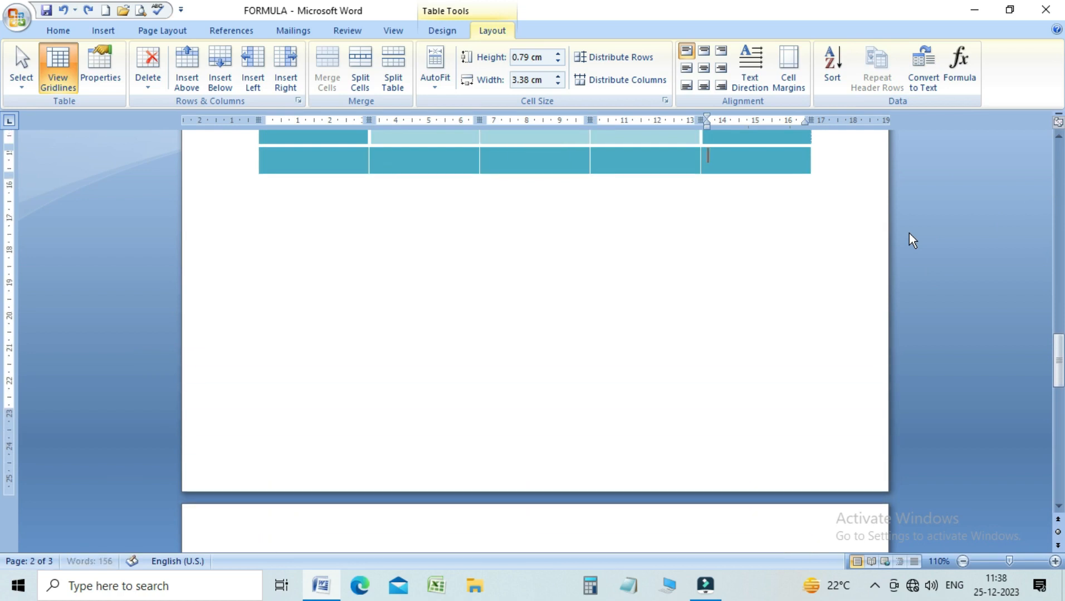
{"action": "key", "text": "ctrl+z"}
{"action": "key", "text": "ctrl+z"}
{"action": "key", "text": "ctrl+z"}
{"action": "key", "text": "ctrl+z"}
{"action": "key", "text": "ctrl+z"}
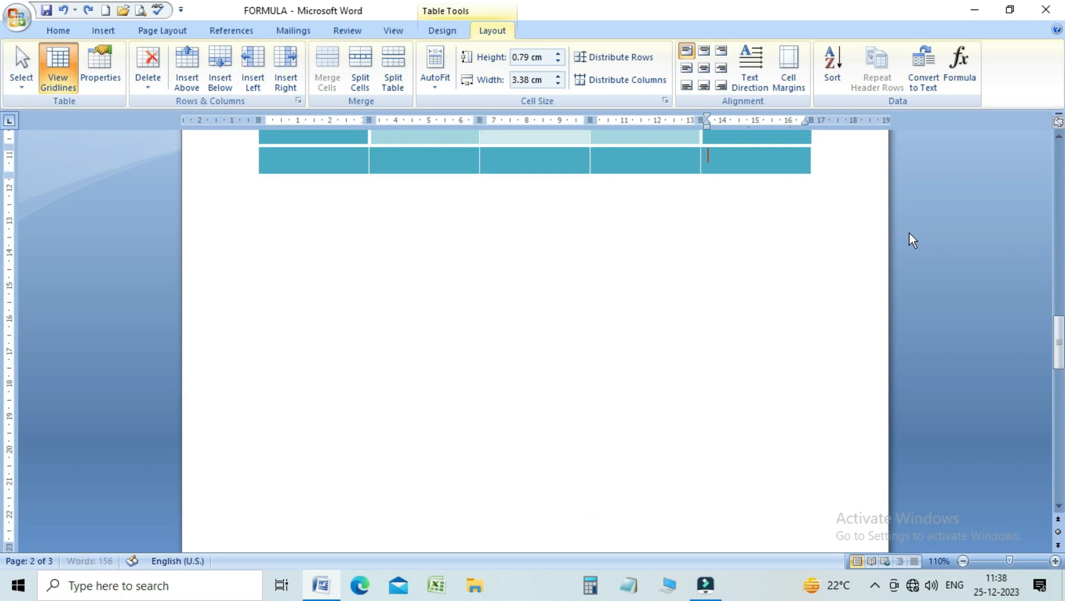
{"action": "key", "text": "ctrl+z"}
{"action": "key", "text": "ctrl+z"}
{"action": "key", "text": "ctrl+z"}
{"action": "key", "text": "ctrl+z"}
{"action": "key", "text": "ctrl+z"}
{"action": "key", "text": "ctrl+z"}
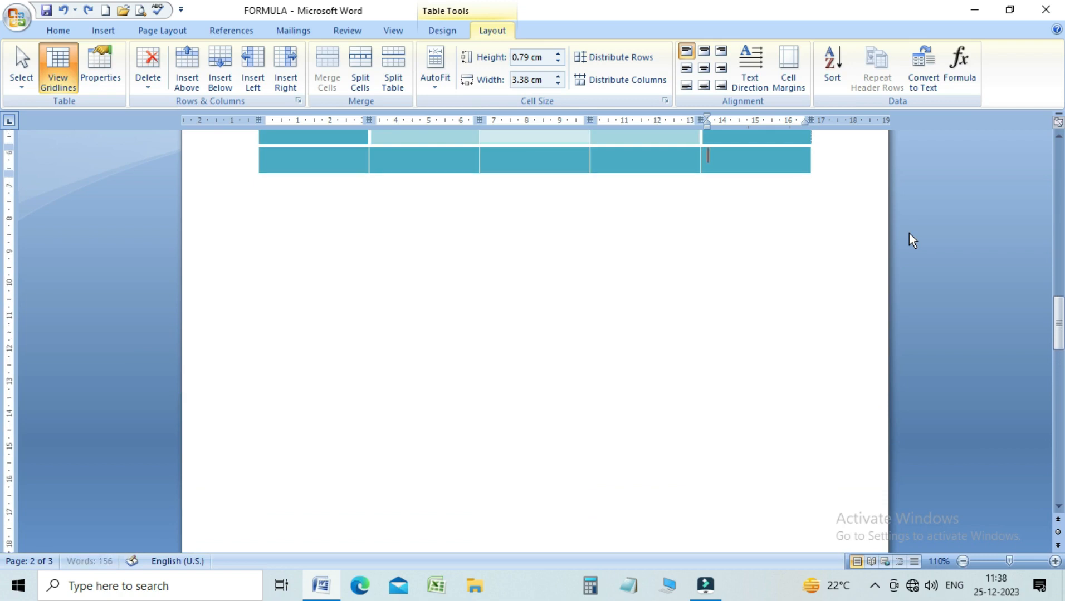
{"action": "key", "text": "ctrl+z"}
{"action": "key", "text": "ctrl+z"}
{"action": "key", "text": "ctrl+z"}
{"action": "key", "text": "ctrl+z"}
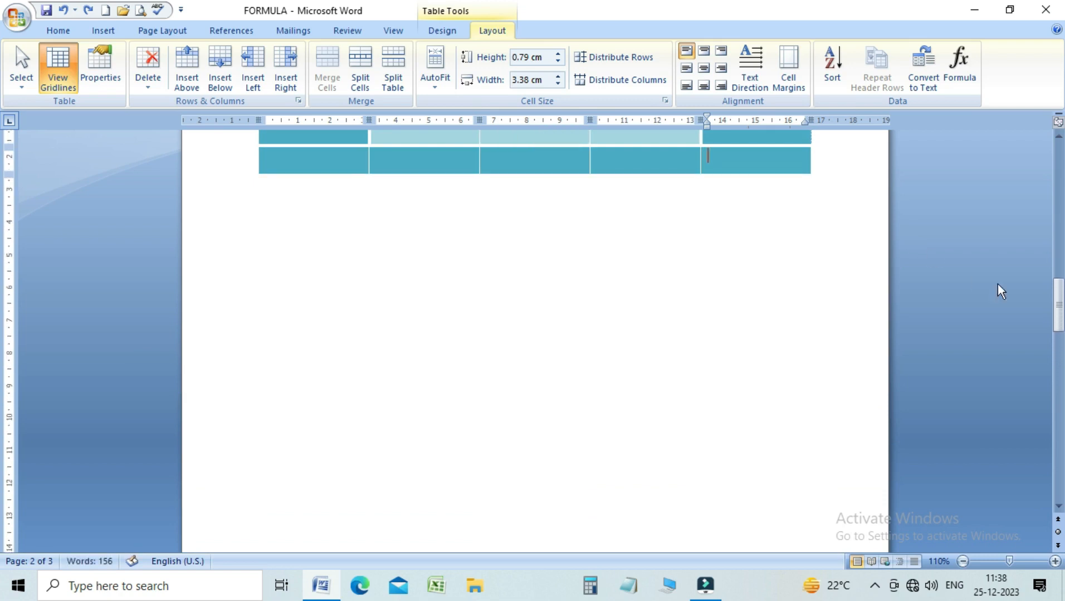
{"action": "left_click_drag", "start_coordinate": [1058, 326], "coordinate": [1013, 237]}
{"action": "left_click", "coordinate": [344, 269]}
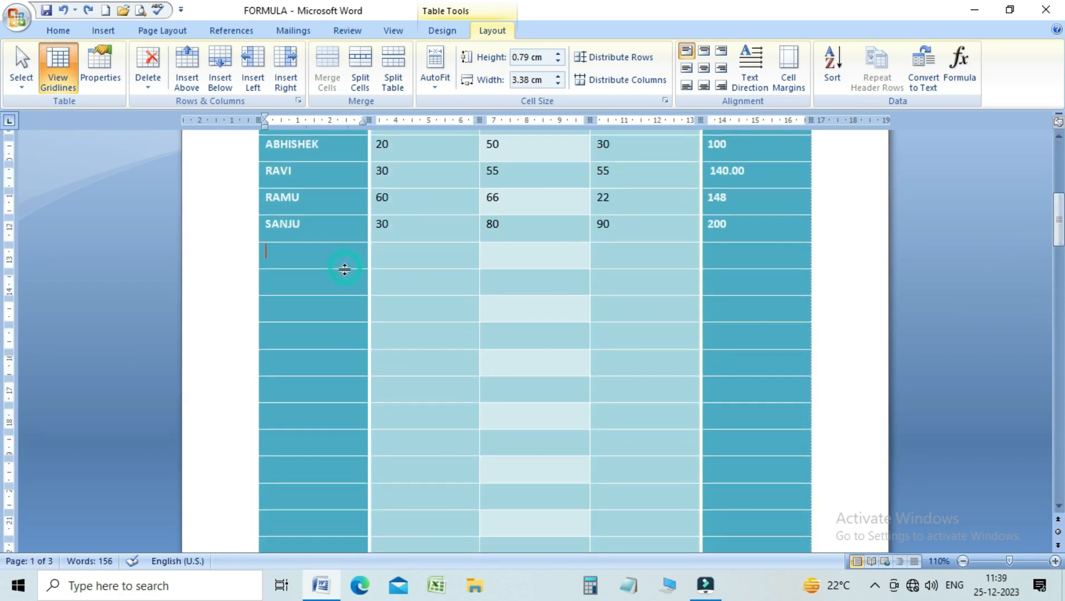
{"action": "key", "text": "ctrl+z"}
{"action": "key", "text": "ctrl+z"}
{"action": "key", "text": "ctrl+z"}
{"action": "key", "text": "ctrl+z"}
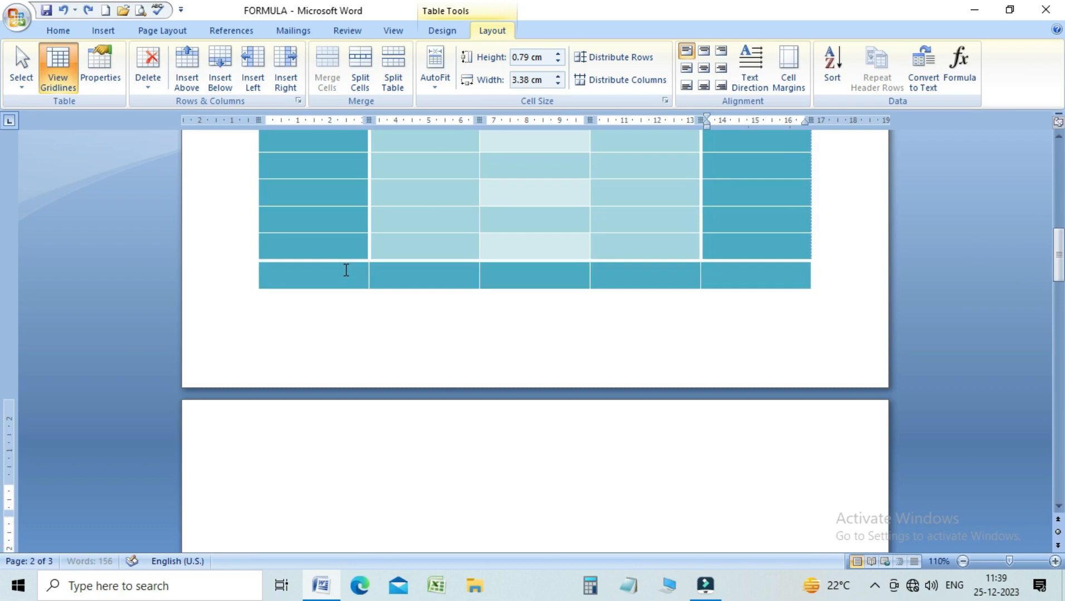
{"action": "key", "text": "ctrl+z"}
{"action": "key", "text": "ctrl+z"}
{"action": "key", "text": "ctrl+z"}
{"action": "key", "text": "ctrl+z"}
{"action": "key", "text": "ctrl+z"}
{"action": "key", "text": "ctrl+z"}
{"action": "key", "text": "ctrl+z"}
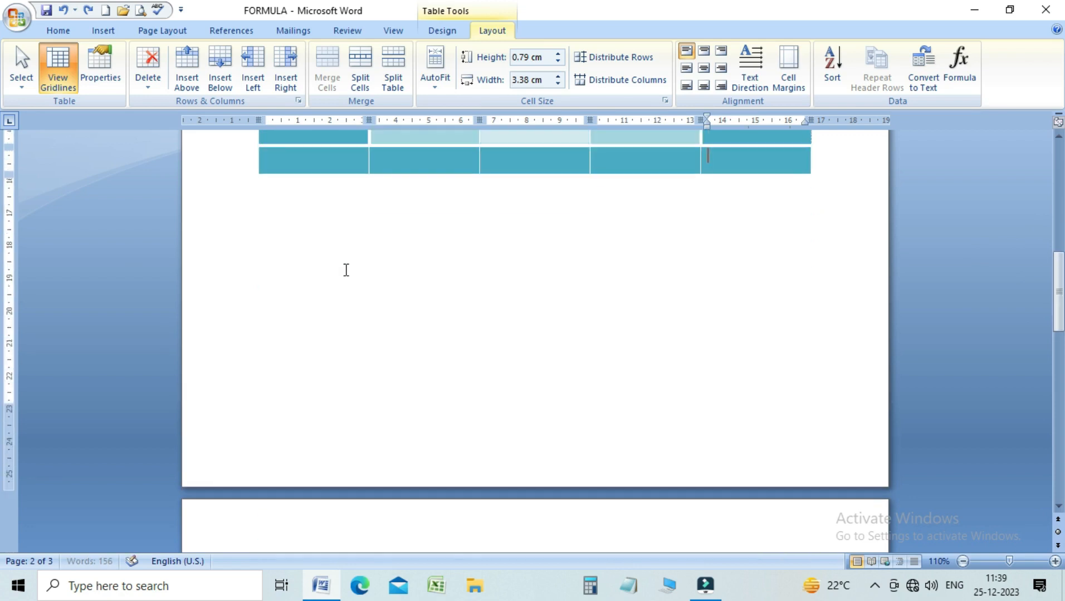
{"action": "key", "text": "ctrl+z"}
{"action": "key", "text": "ctrl+z"}
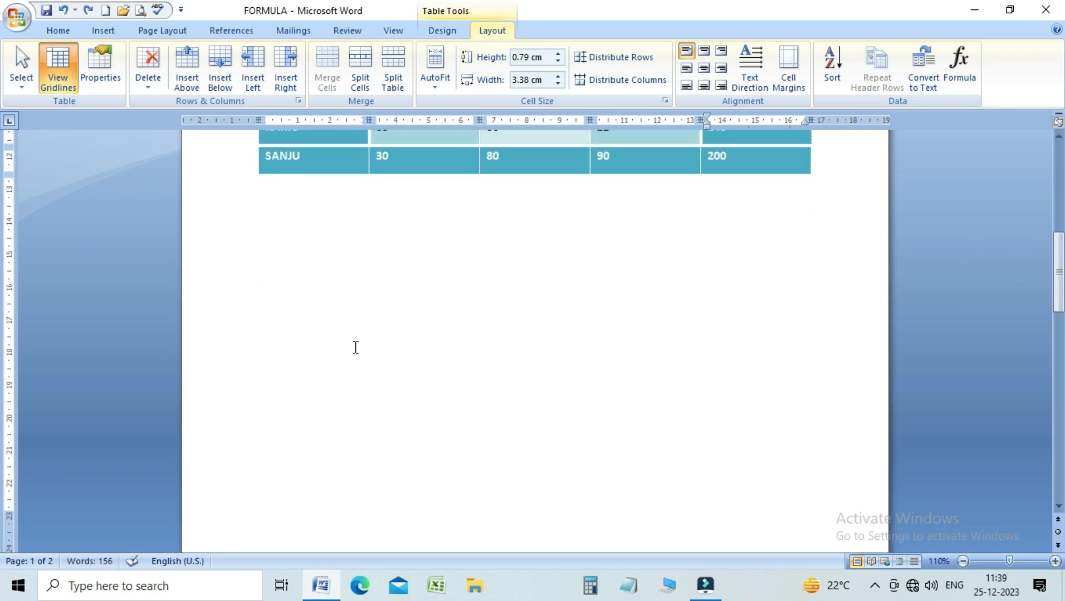
{"action": "left_click_drag", "start_coordinate": [1053, 295], "coordinate": [1048, 178]}
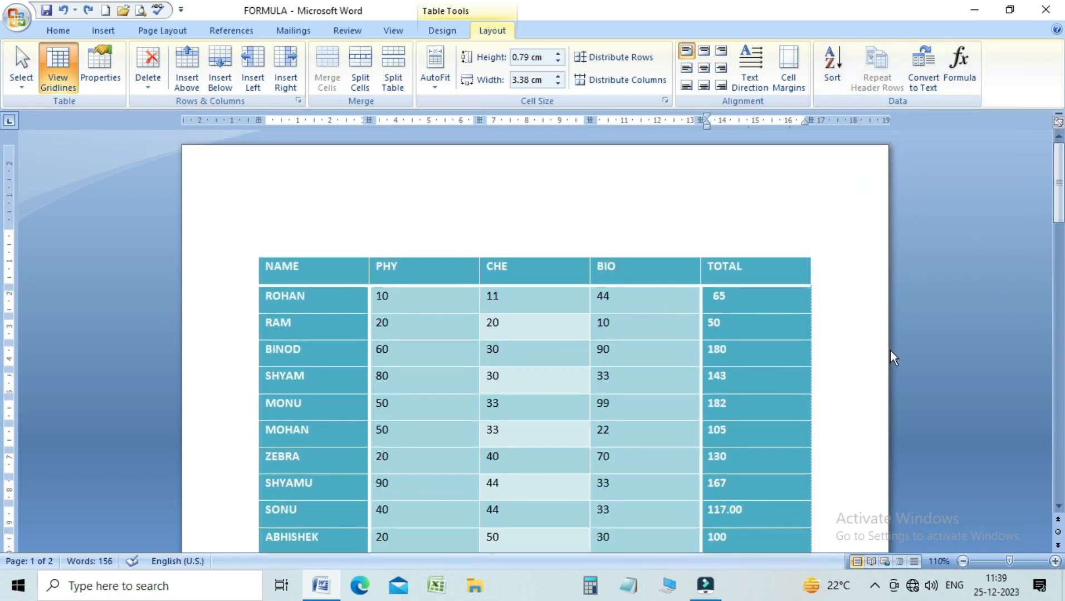
From the BIO header cell, convert the first page's marks table to text separated by paragraph marks, and undo the conversion
{"action": "left_click", "coordinate": [655, 267]}
{"action": "left_click", "coordinate": [644, 349]}
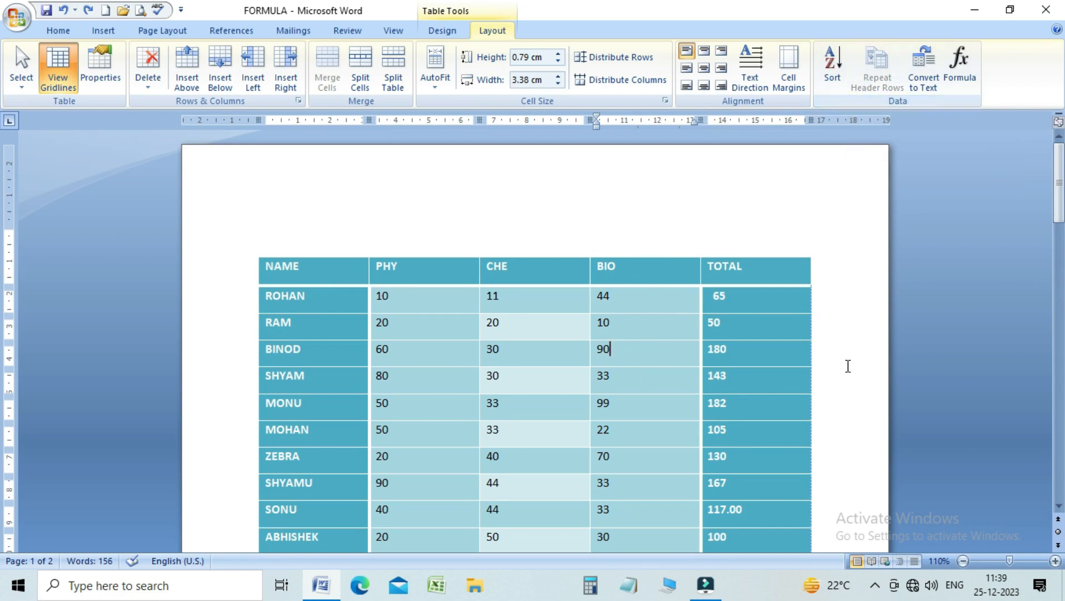
{"action": "left_click", "coordinate": [657, 275]}
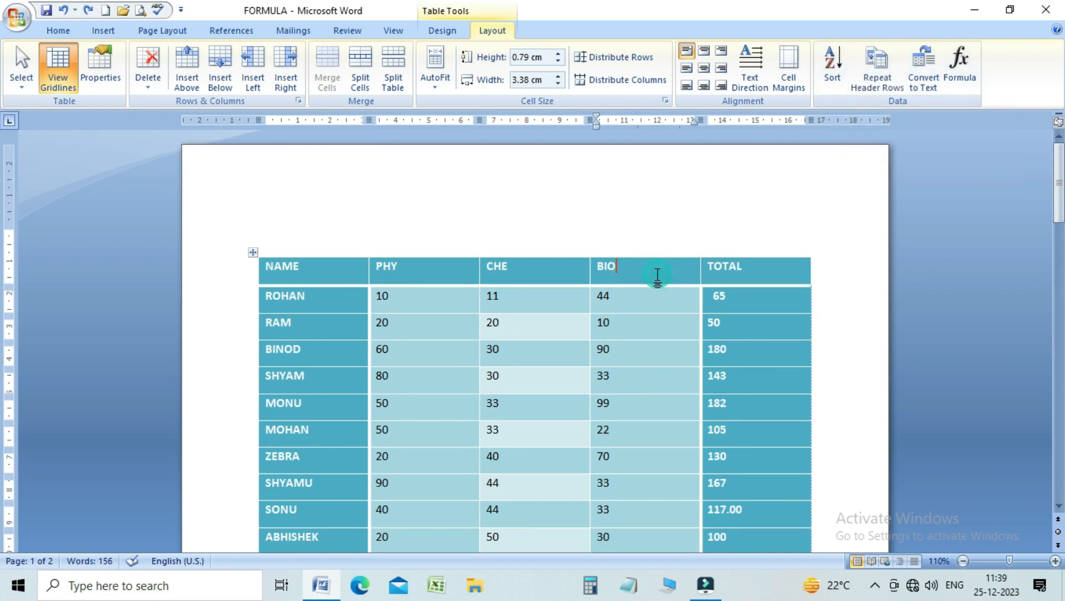
{"action": "left_click", "coordinate": [917, 91]}
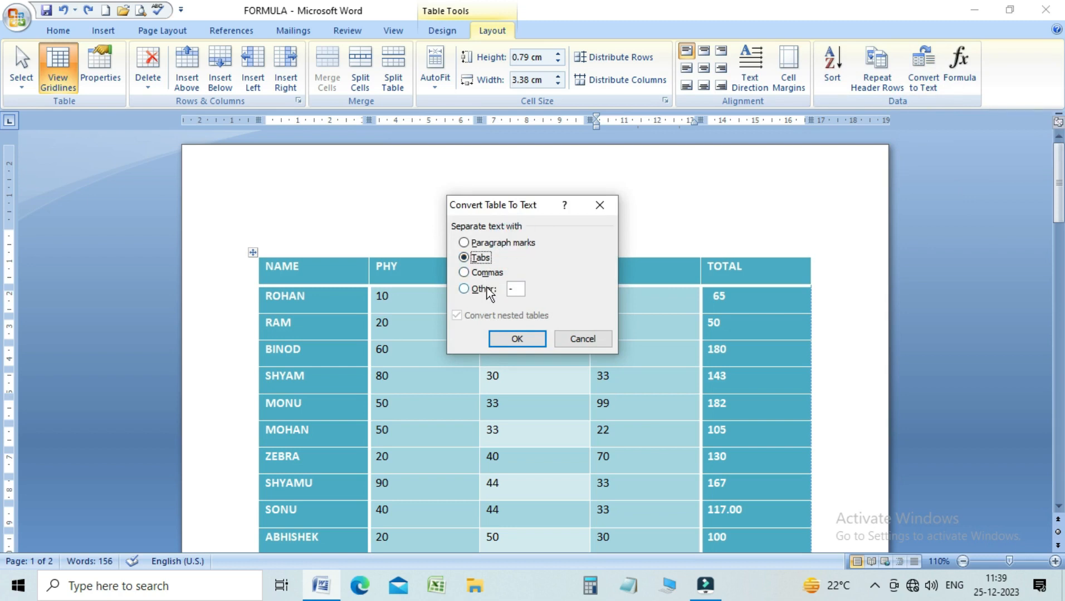
{"action": "left_click", "coordinate": [464, 243]}
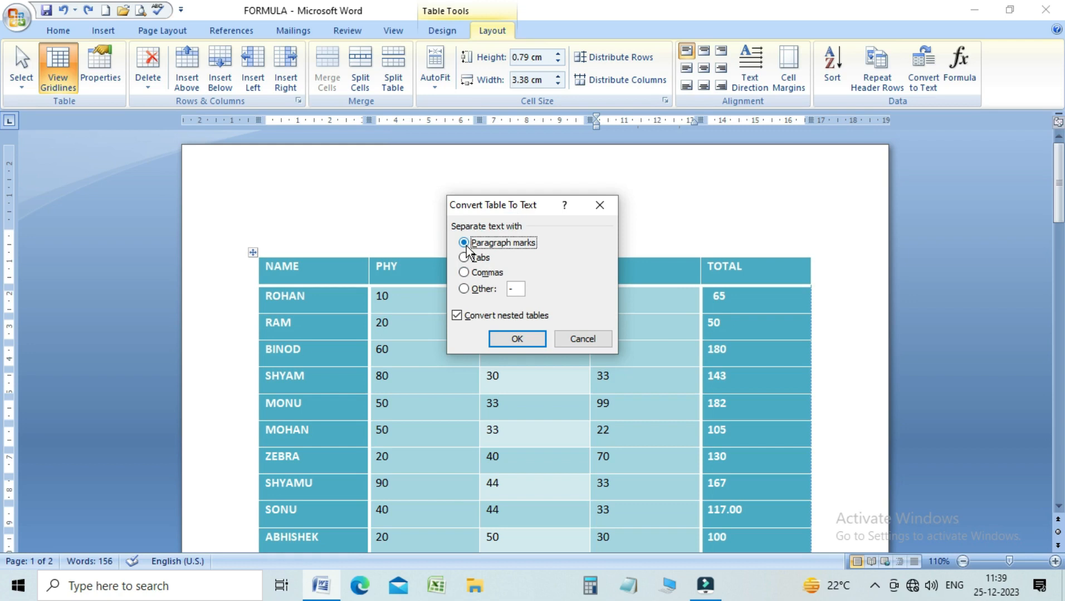
{"action": "left_click", "coordinate": [518, 339]}
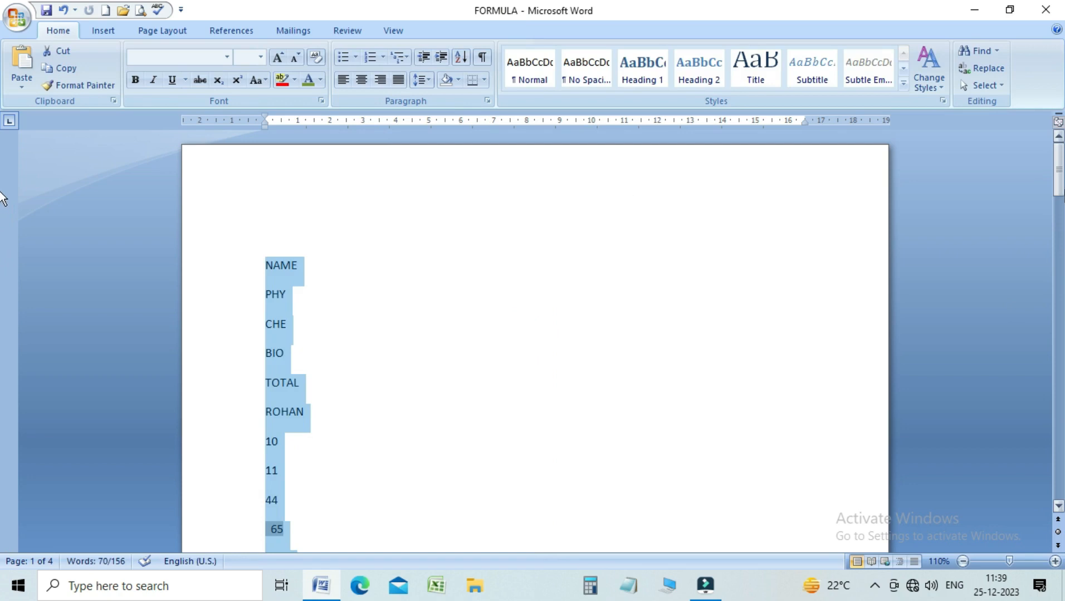
{"action": "mouse_move", "coordinate": [1058, 161]}
{"action": "left_mouse_down"}
{"action": "mouse_move", "coordinate": [1058, 398]}
{"action": "mouse_move", "coordinate": [1058, 162]}
{"action": "left_mouse_up"}
{"action": "left_click_drag", "start_coordinate": [2, 151], "coordinate": [2, 150]}
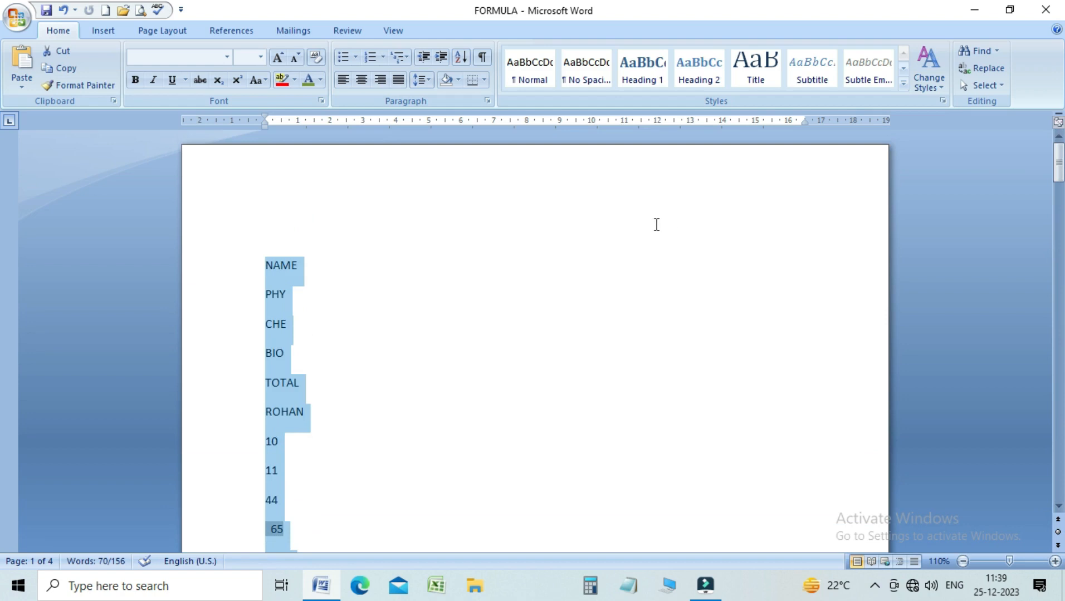
{"action": "key", "text": "ctrl+z"}
From the CHE header cell, convert the first page's marks table to text separated by tabs, and undo the conversion
{"action": "left_click", "coordinate": [543, 284]}
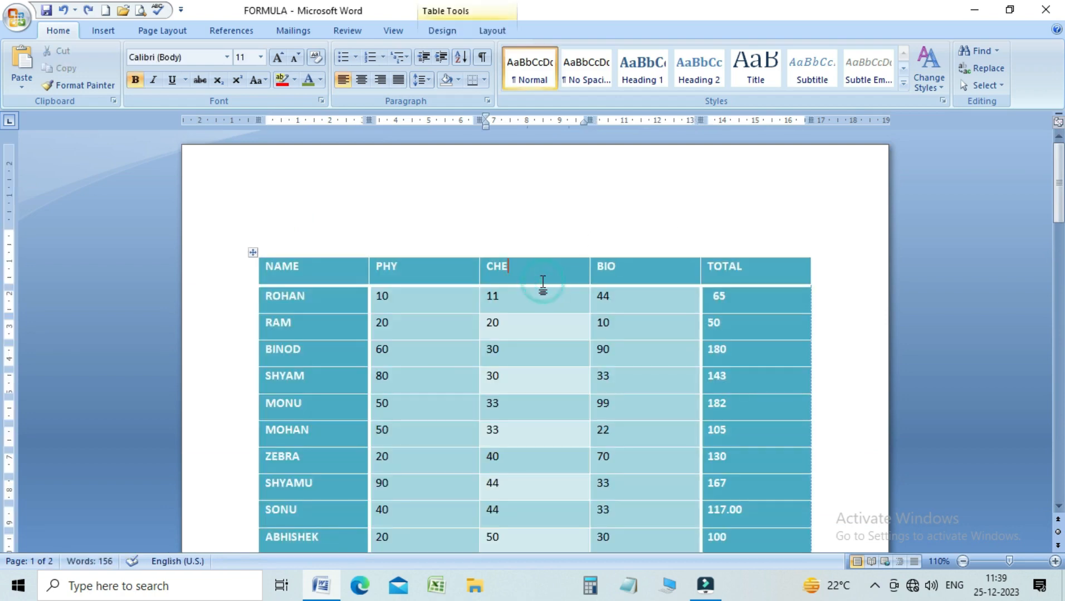
{"action": "left_click", "coordinate": [484, 33]}
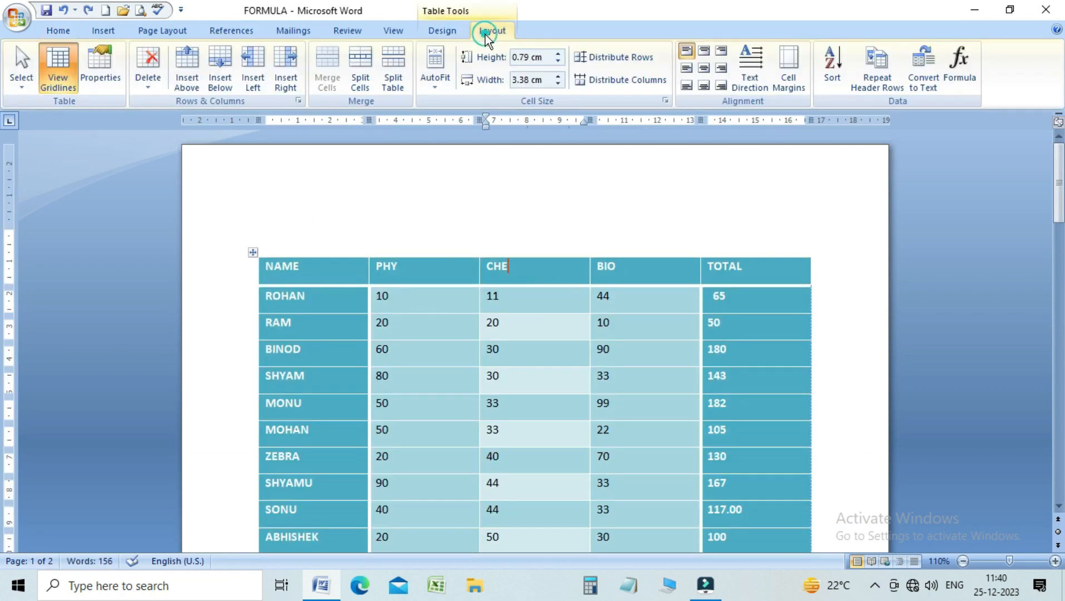
{"action": "left_click", "coordinate": [924, 79]}
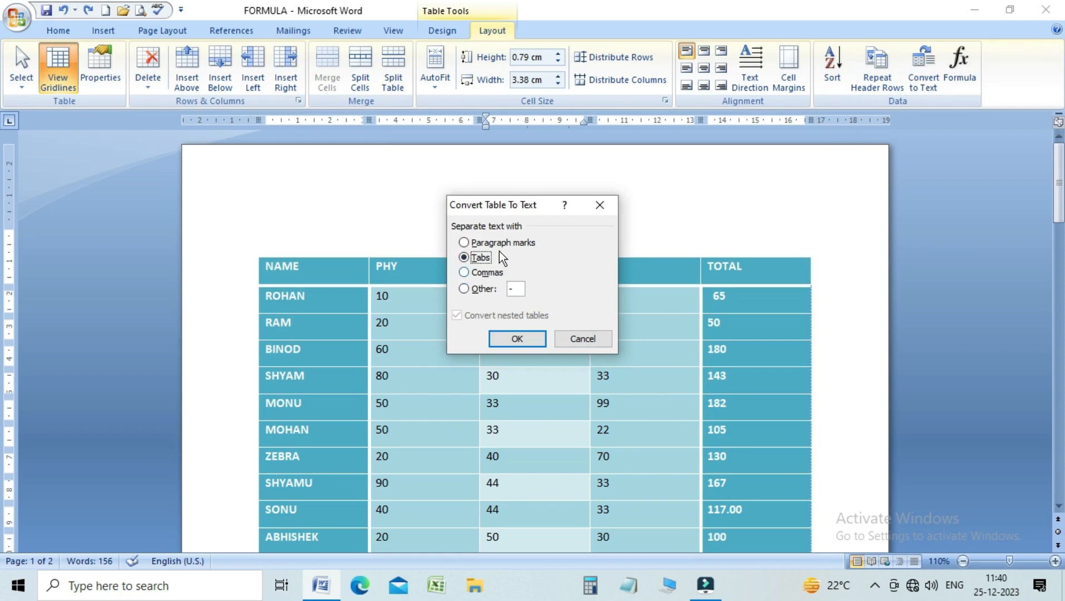
{"action": "left_click", "coordinate": [511, 341]}
{"action": "left_click", "coordinate": [509, 350]}
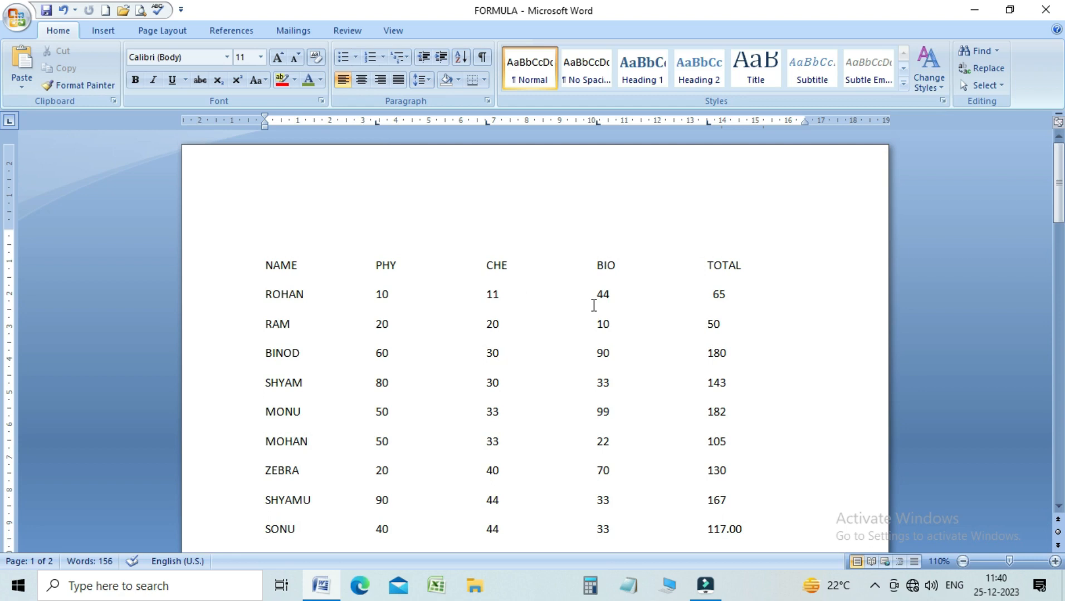
{"action": "key", "text": "ctrl+z"}
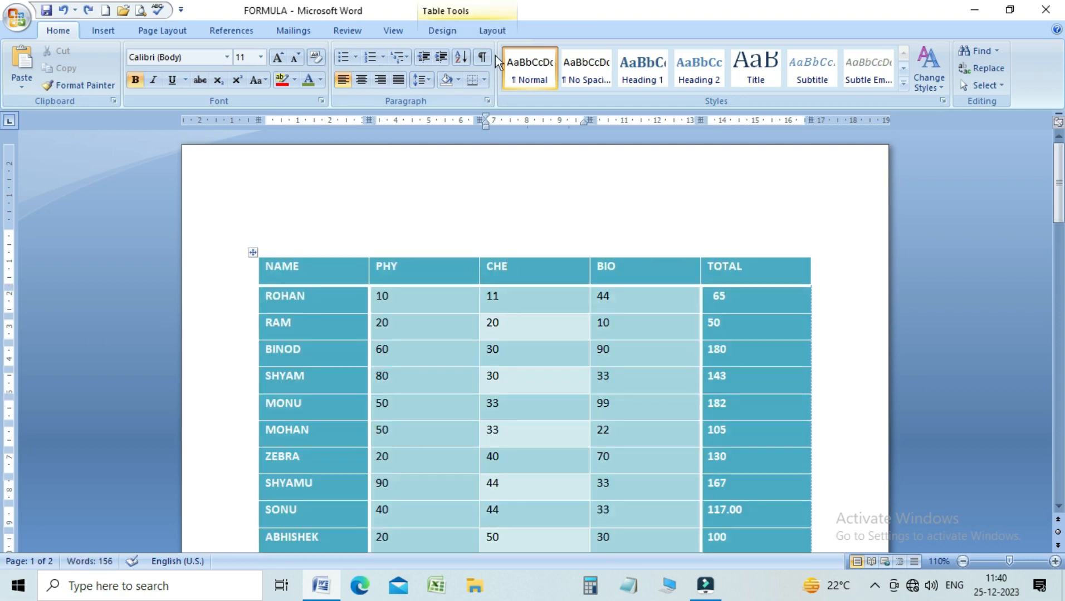
Convert the first page's marks table to text separated by commas
{"action": "left_click", "coordinate": [492, 31]}
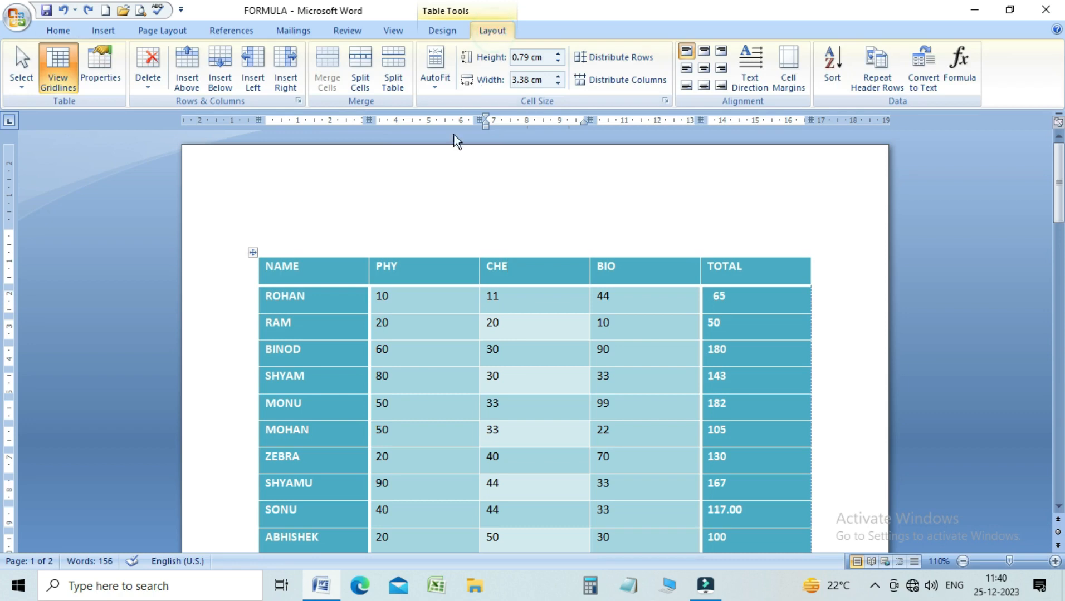
{"action": "left_click", "coordinate": [926, 83]}
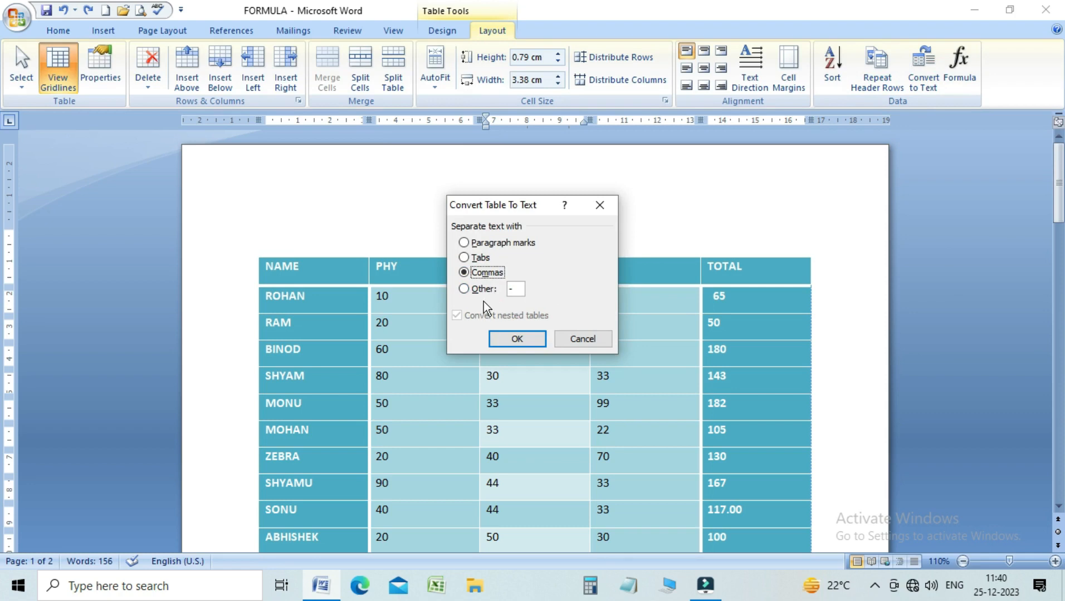
{"action": "left_click", "coordinate": [517, 339]}
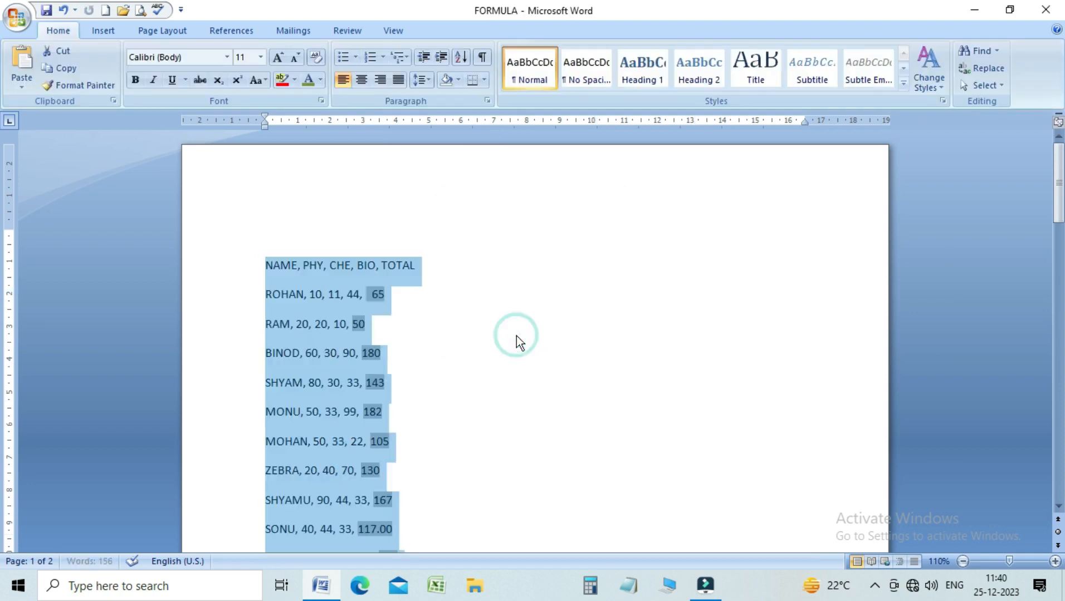
Go through the comma-separated marks line by line and undo the conversion to text
{"action": "left_click", "coordinate": [404, 323]}
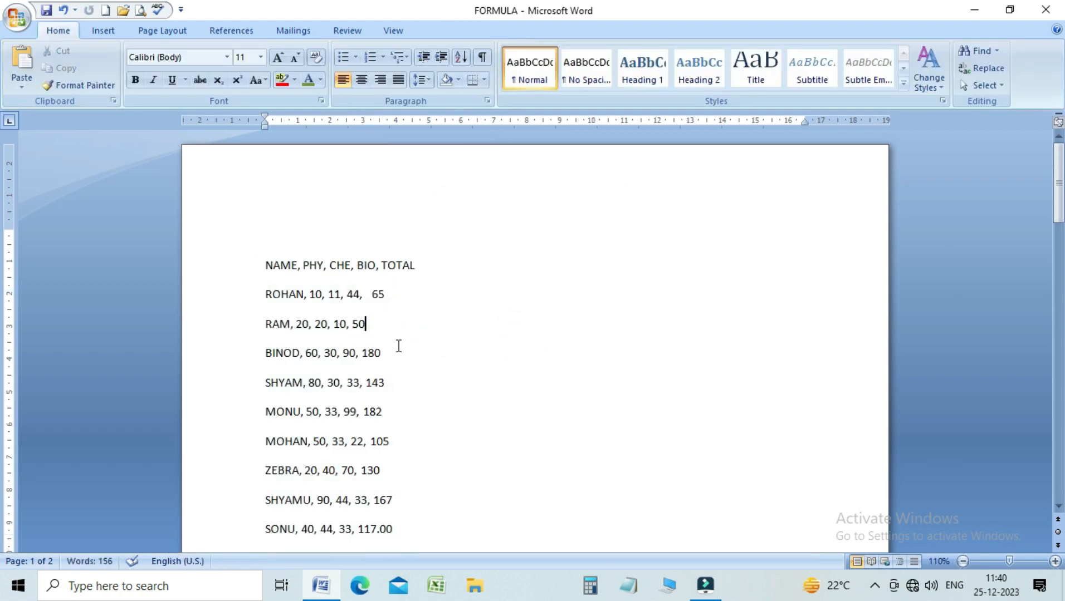
{"action": "key", "text": "Down"}
{"action": "key", "text": "Down"}
{"action": "key", "text": "Down"}
{"action": "key", "text": "Down"}
{"action": "key", "text": "Down"}
{"action": "key", "text": "Down"}
{"action": "key", "text": "Down"}
{"action": "key", "text": "Down"}
{"action": "key", "text": "Down"}
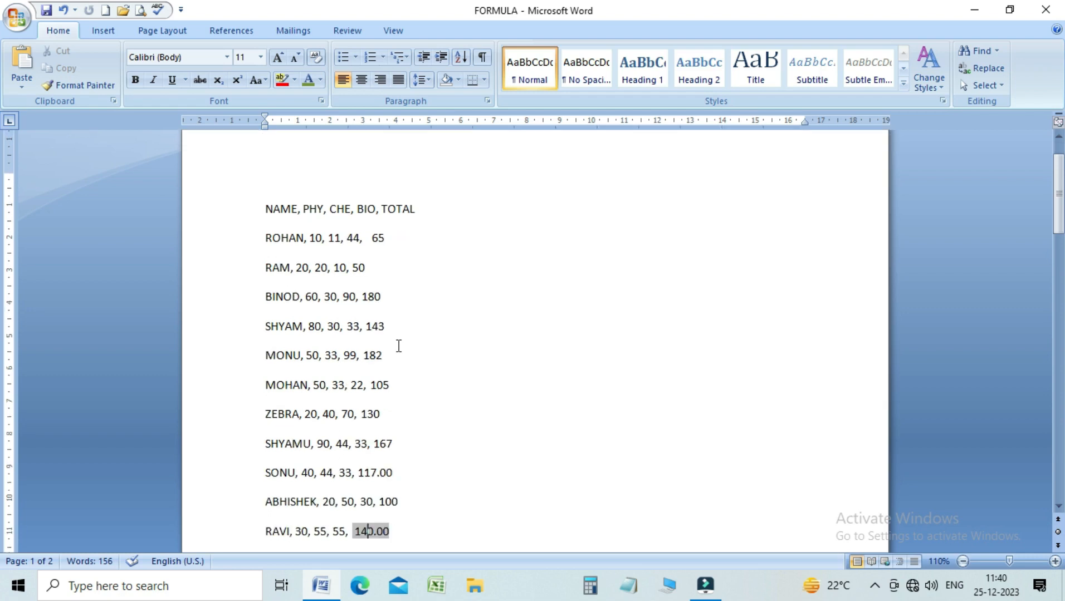
{"action": "key", "text": "Down"}
{"action": "key", "text": "Down"}
{"action": "key", "text": "Down"}
{"action": "key", "text": "Down"}
{"action": "key", "text": "Up"}
{"action": "key", "text": "Up"}
{"action": "key", "text": "Up"}
{"action": "key", "text": "Up"}
{"action": "key", "text": "Up"}
{"action": "key", "text": "Up"}
{"action": "key", "text": "Up"}
{"action": "key", "text": "Up"}
{"action": "key", "text": "Up"}
{"action": "key", "text": "Up"}
{"action": "key", "text": "Up"}
{"action": "key", "text": "Up"}
{"action": "key", "text": "Up"}
{"action": "key", "text": "Up"}
{"action": "key", "text": "Up"}
{"action": "key", "text": "Up"}
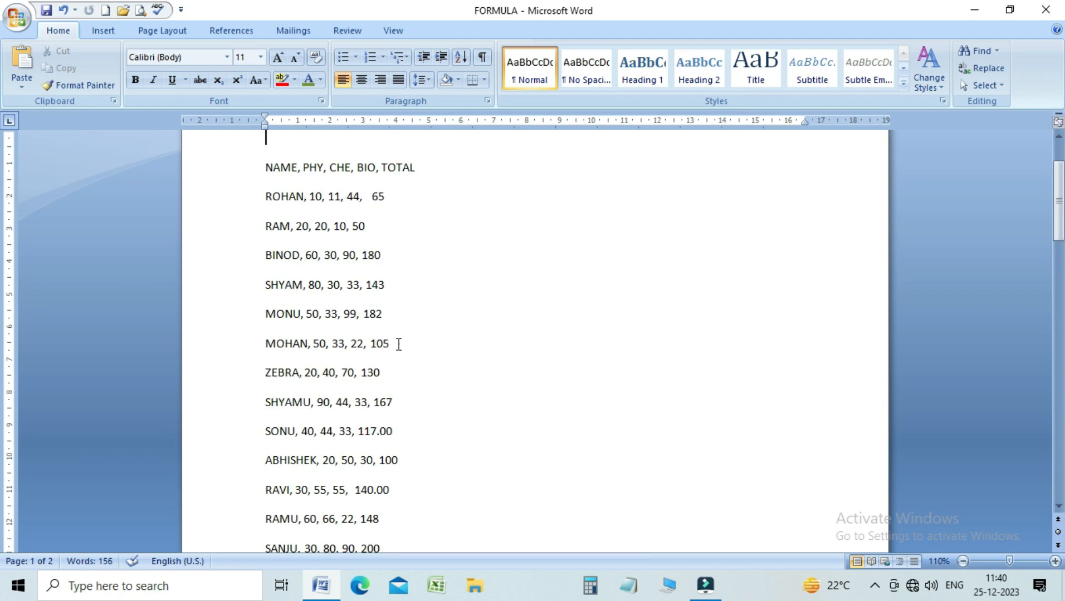
{"action": "key", "text": "ctrl+z"}
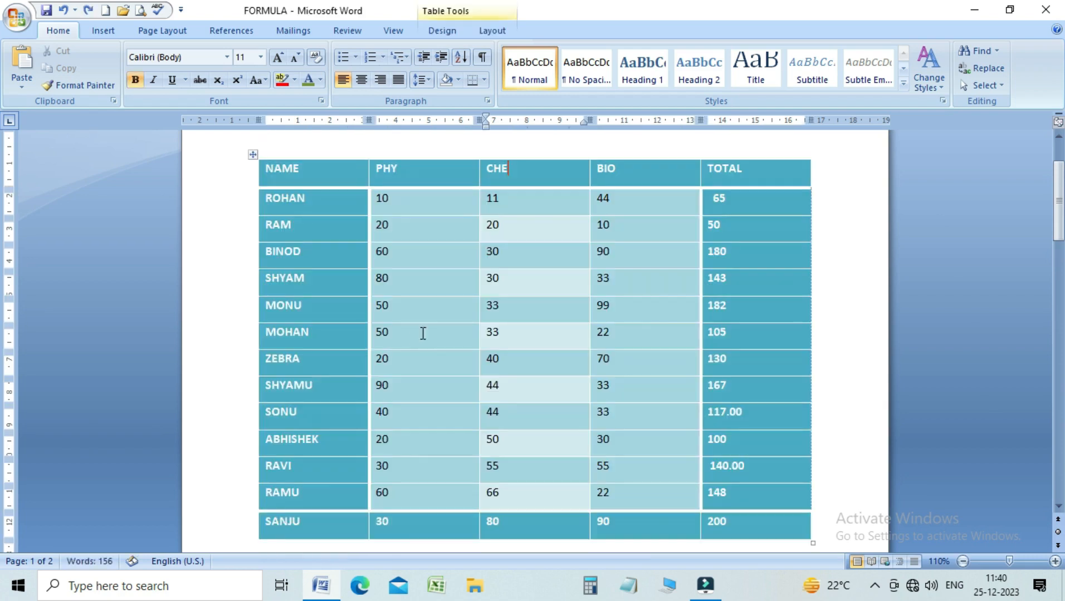
Convert the first page's marks table to text using the other separator "-" between the values
{"action": "left_click", "coordinate": [501, 31]}
{"action": "left_click", "coordinate": [924, 82]}
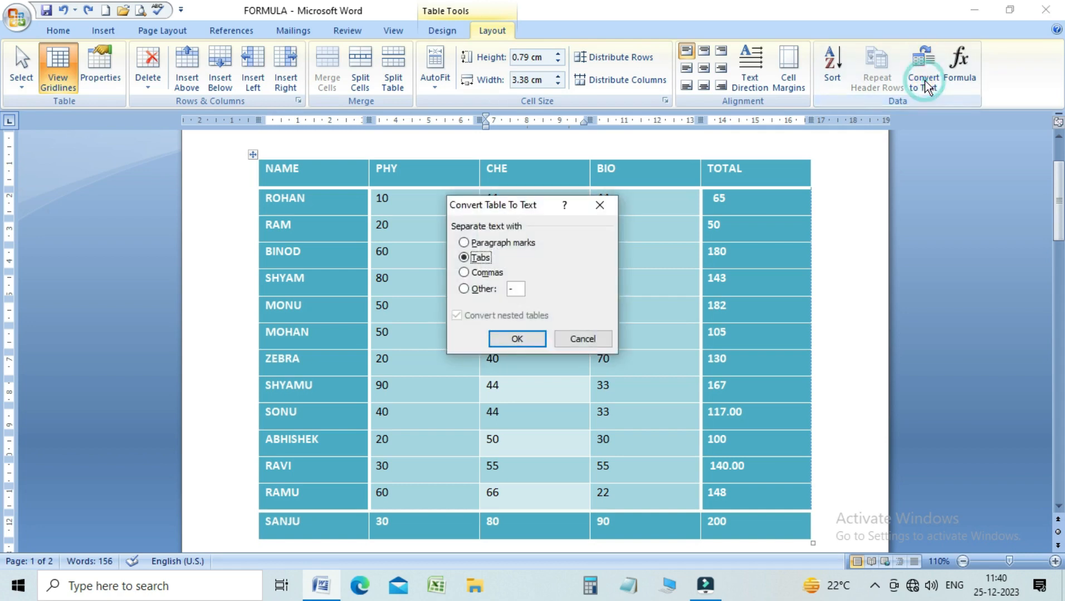
{"action": "left_click", "coordinate": [480, 290]}
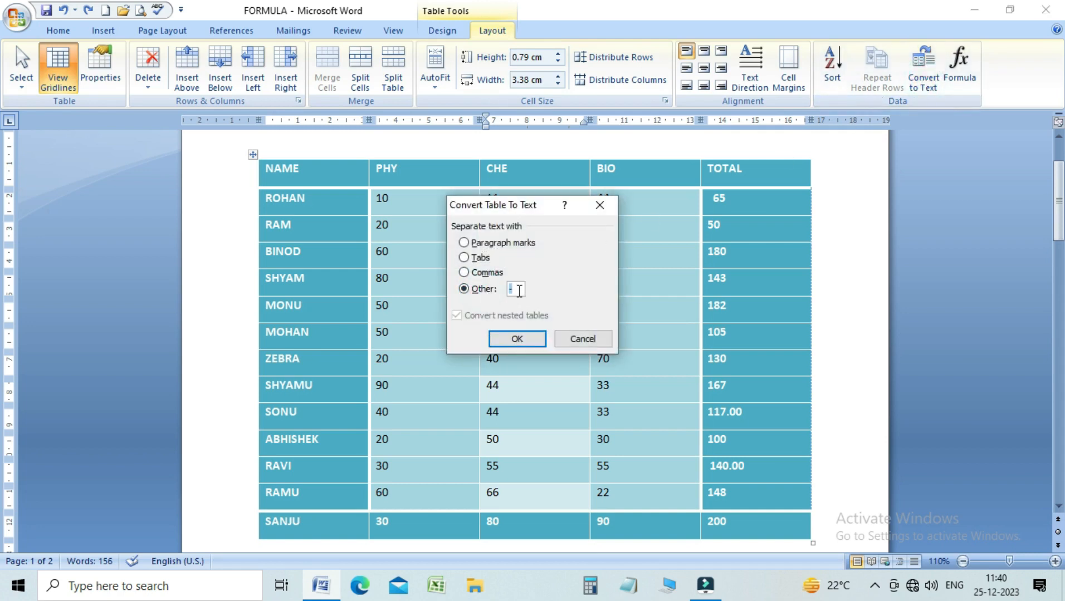
{"action": "left_click", "coordinate": [518, 338]}
{"action": "left_click", "coordinate": [396, 283]}
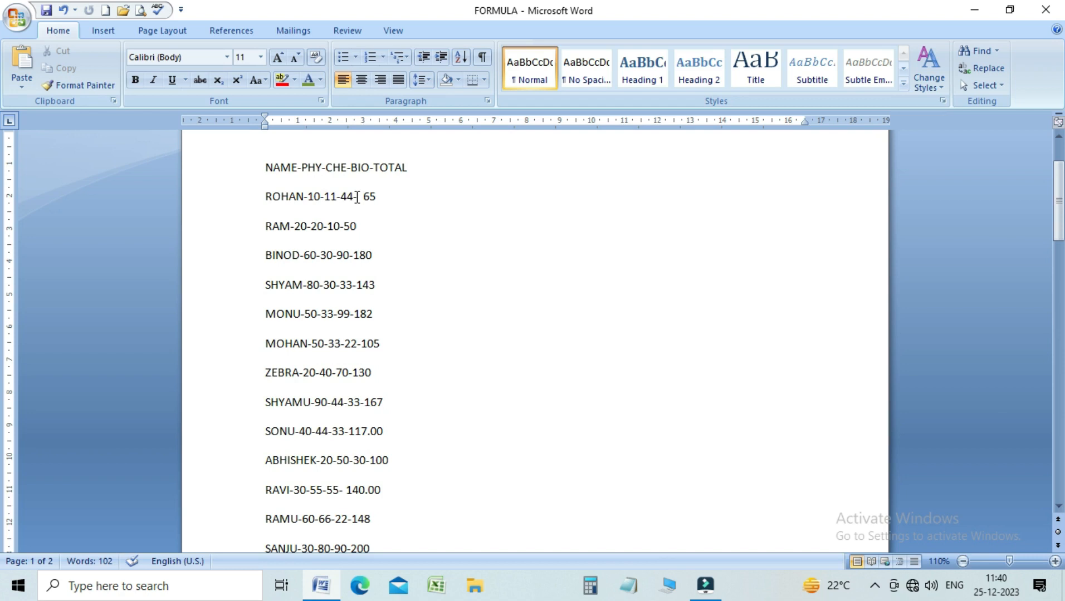
Undo the "-" conversion and convert the first page's marks table to text using the other separator "#" between the values
{"action": "key", "text": "ctrl+z"}
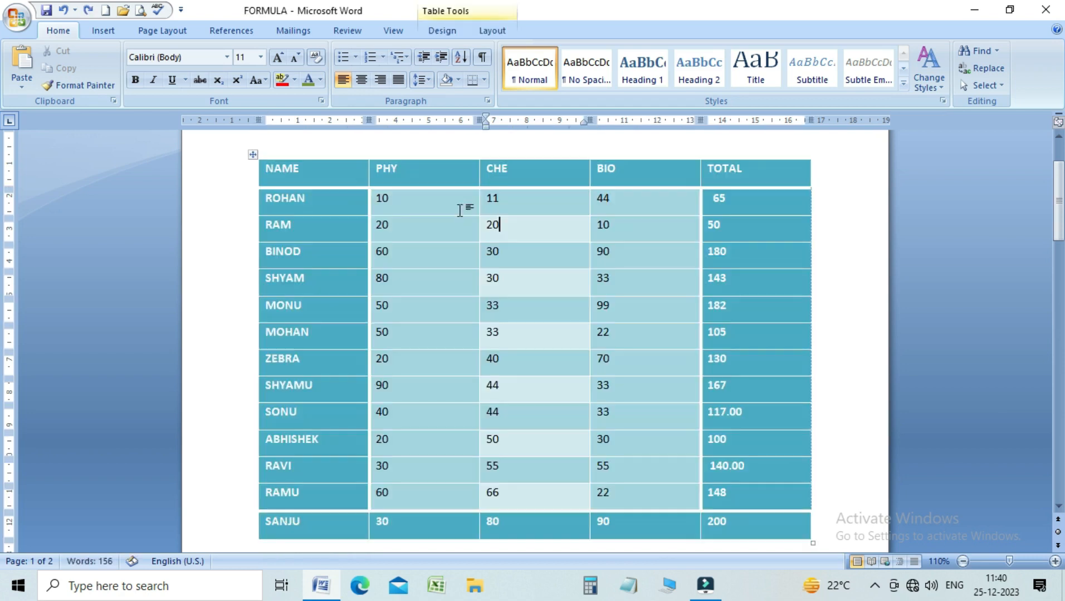
{"action": "left_click", "coordinate": [493, 31]}
{"action": "left_click", "coordinate": [919, 84]}
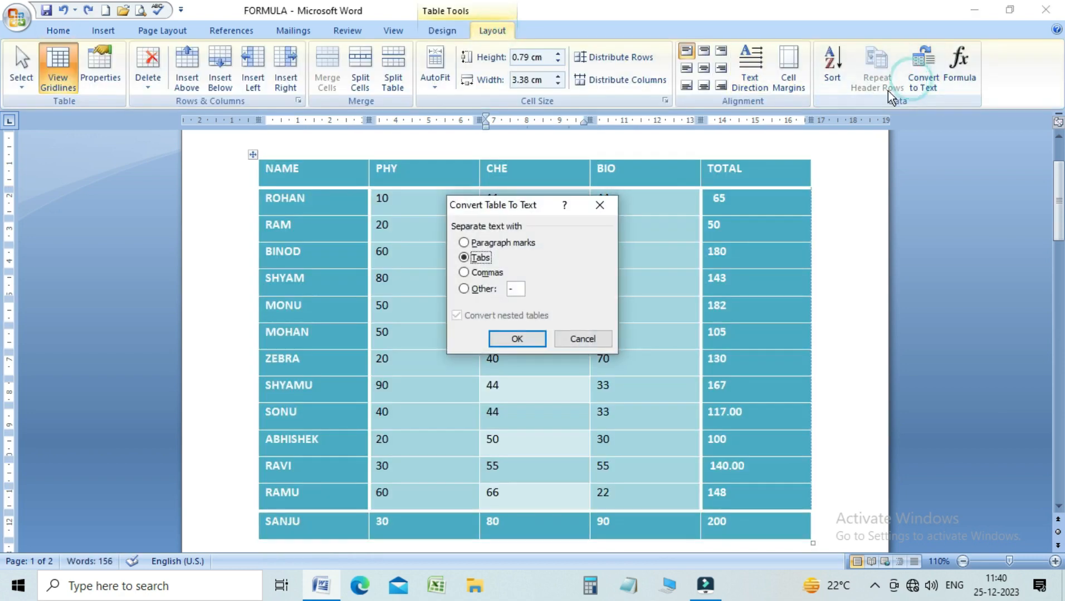
{"action": "left_click", "coordinate": [474, 290]}
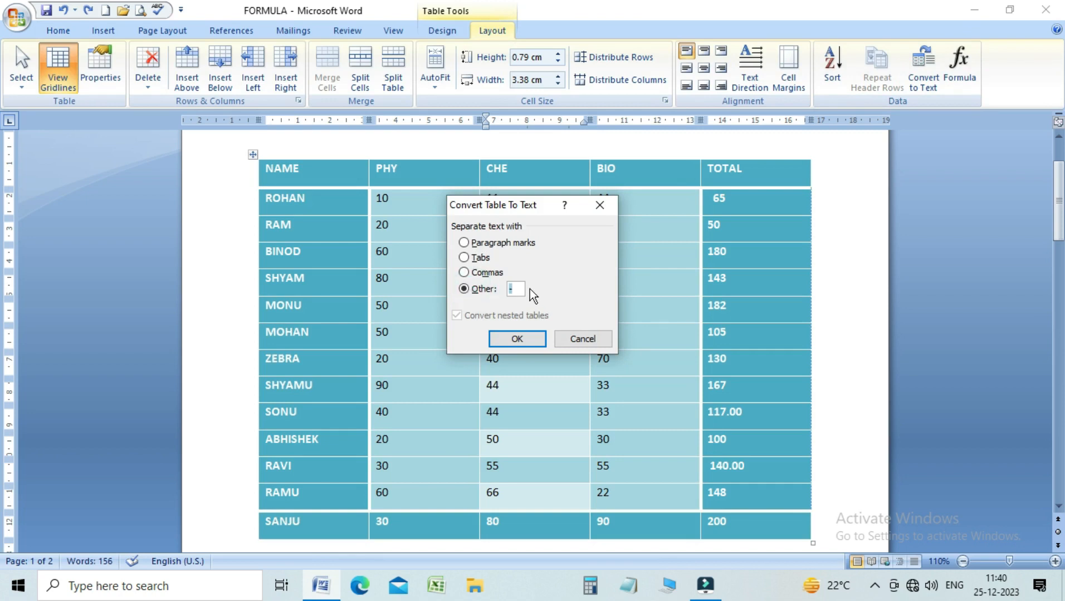
{"action": "type", "text": "#"}
{"action": "left_click", "coordinate": [532, 338]}
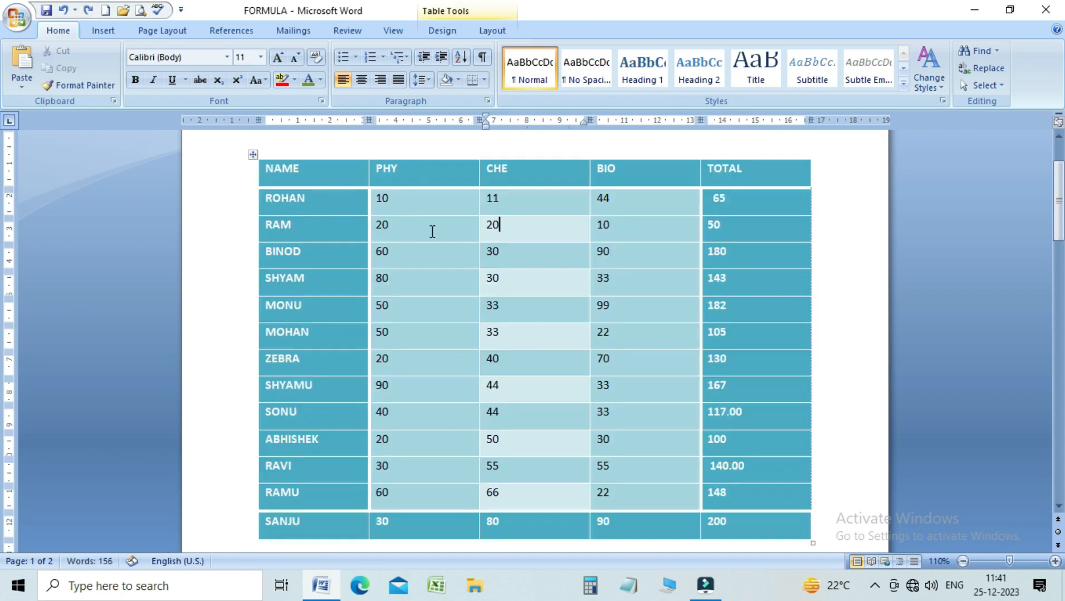
From RAM's PHY cell, go through the paragraph marks, tabs, commas and other separator options for converting the table to text, and cancel without converting
{"action": "left_click", "coordinate": [434, 229]}
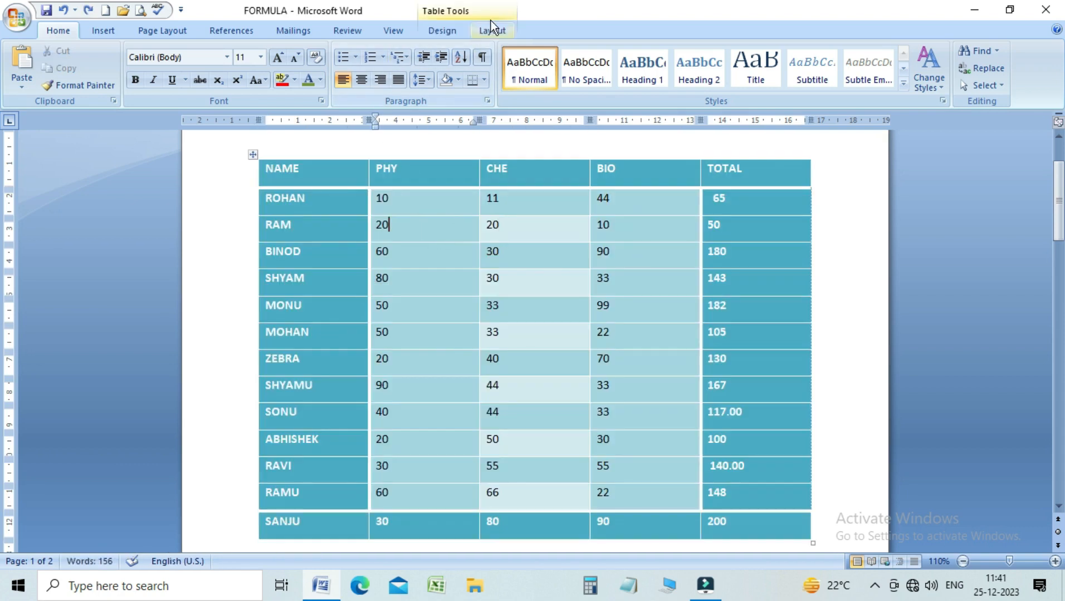
{"action": "left_click", "coordinate": [491, 28]}
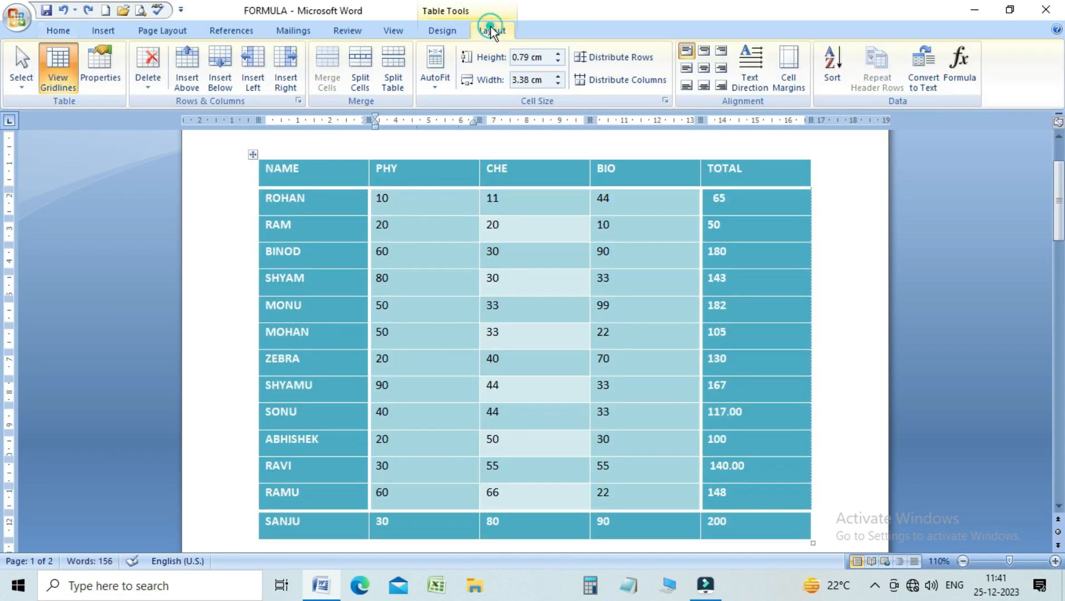
{"action": "left_click", "coordinate": [921, 87]}
{"action": "left_click", "coordinate": [510, 243]}
{"action": "left_click", "coordinate": [489, 257]}
{"action": "left_click", "coordinate": [488, 272]}
{"action": "left_click", "coordinate": [485, 290]}
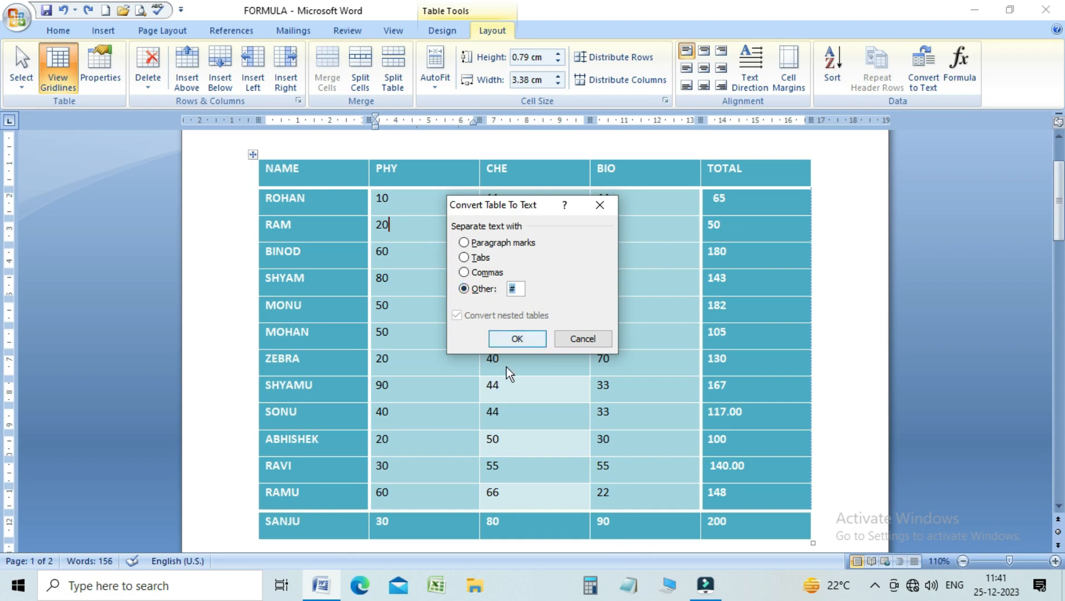
{"action": "left_click", "coordinate": [573, 340]}
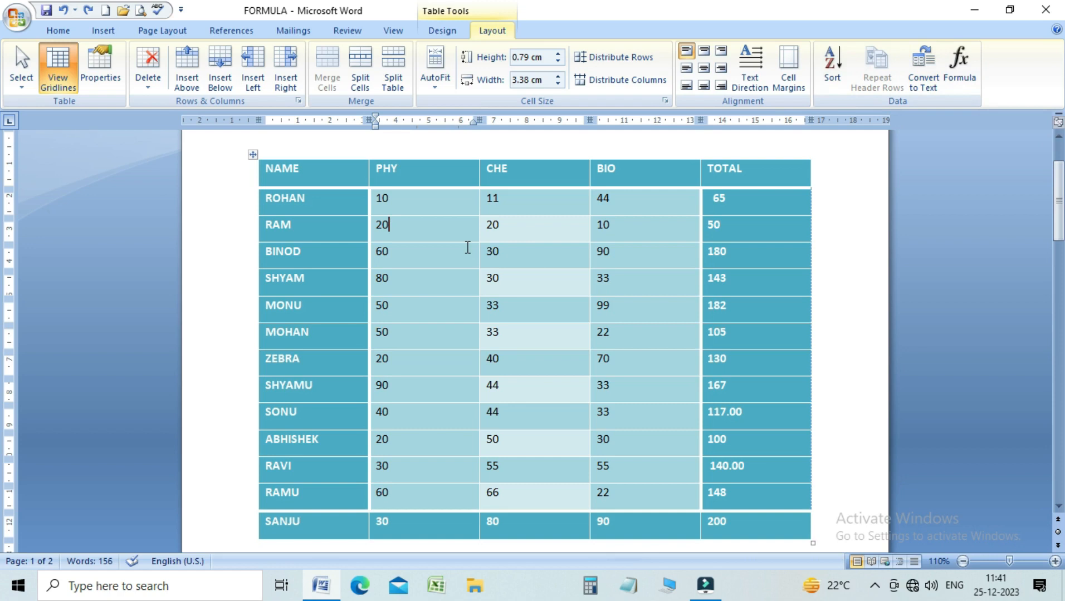
Go down through the first page's marks table to examine the second page's table with the D_O_B column
{"action": "key", "text": "Up"}
{"action": "key", "text": "Up"}
{"action": "key", "text": "Down"}
{"action": "key", "text": "Down"}
{"action": "key", "text": "Down"}
{"action": "key", "text": "Down"}
{"action": "key", "text": "Down"}
{"action": "key", "text": "Down"}
{"action": "key", "text": "Down"}
{"action": "key", "text": "Down"}
{"action": "key", "text": "Down"}
{"action": "key", "text": "Down"}
{"action": "key", "text": "Down"}
{"action": "key", "text": "Down"}
{"action": "key", "text": "Down"}
{"action": "key", "text": "Down"}
{"action": "key", "text": "Down"}
{"action": "key", "text": "Down"}
{"action": "key", "text": "Down"}
{"action": "key", "text": "Down"}
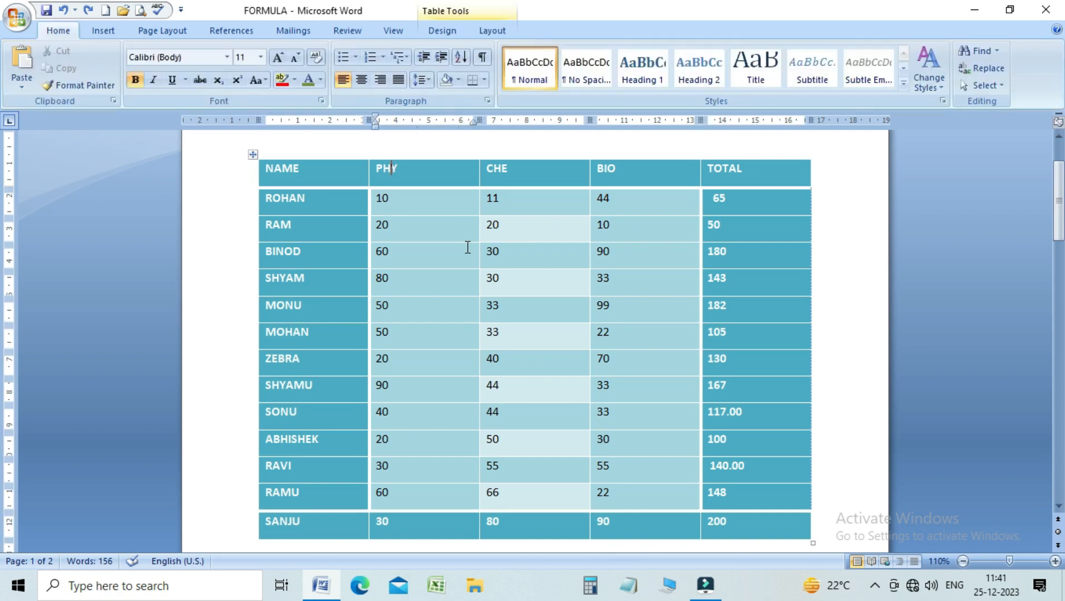
{"action": "key", "text": "Down"}
{"action": "key", "text": "Down"}
{"action": "key", "text": "Down"}
{"action": "key", "text": "Down"}
{"action": "key", "text": "Down"}
{"action": "key", "text": "Down"}
{"action": "key", "text": "Down"}
{"action": "key", "text": "Down"}
{"action": "key", "text": "Down"}
{"action": "key", "text": "Down"}
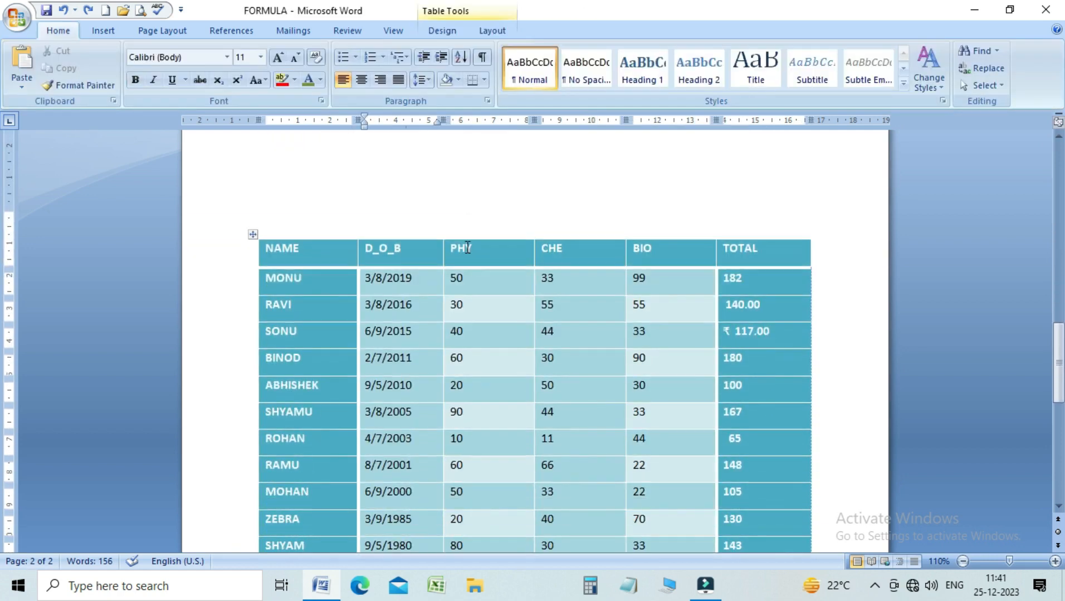